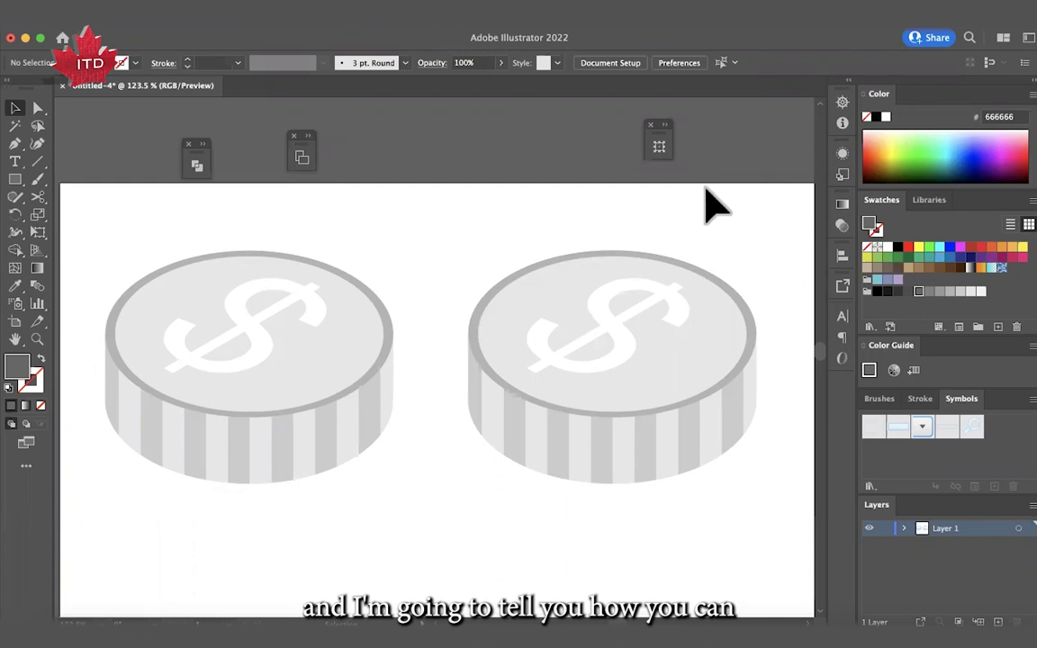
Step: Try red, blue and green swatches on the second coin and finish with the orange FBB03B fill
left_click(615, 317)
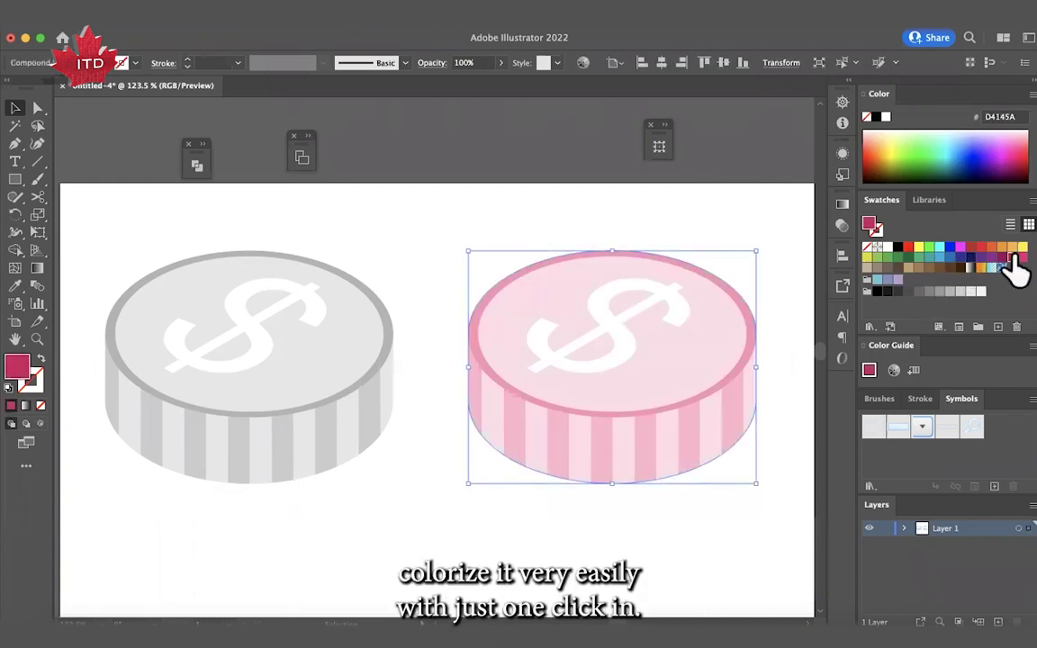
left_click(943, 251)
left_click(908, 258)
left_click(909, 268)
left_click(949, 258)
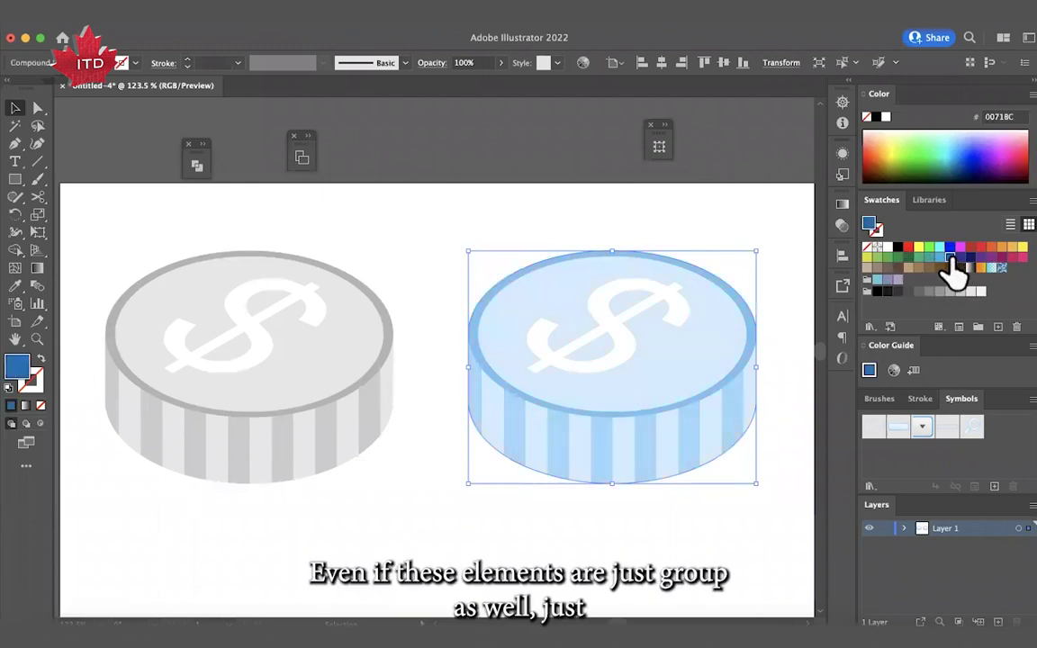
left_click(927, 249)
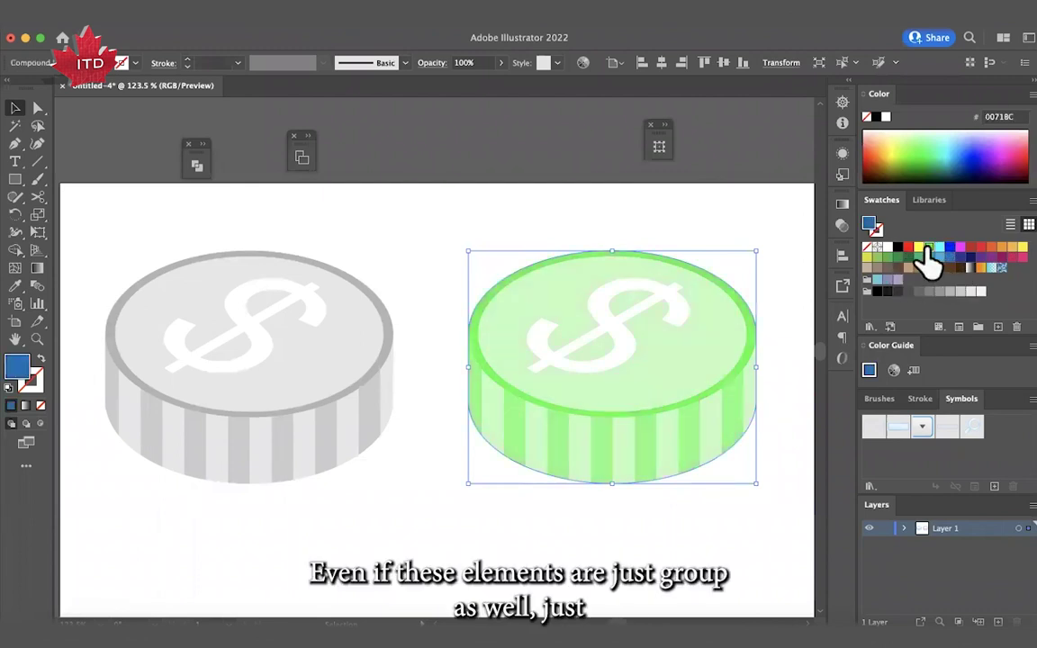
left_click(1011, 247)
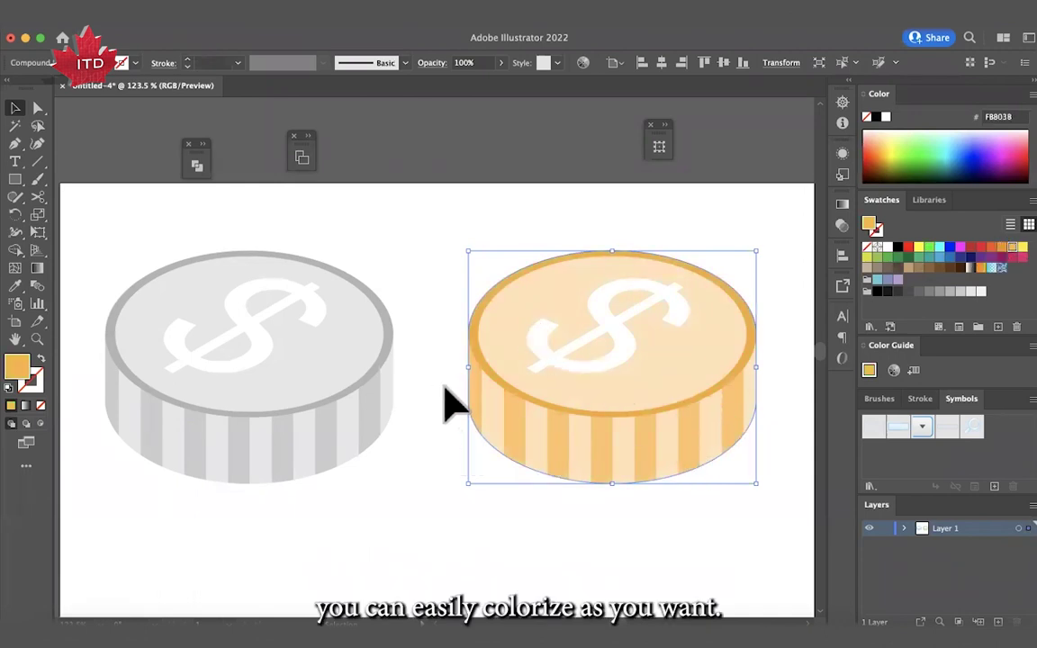
left_click(415, 395)
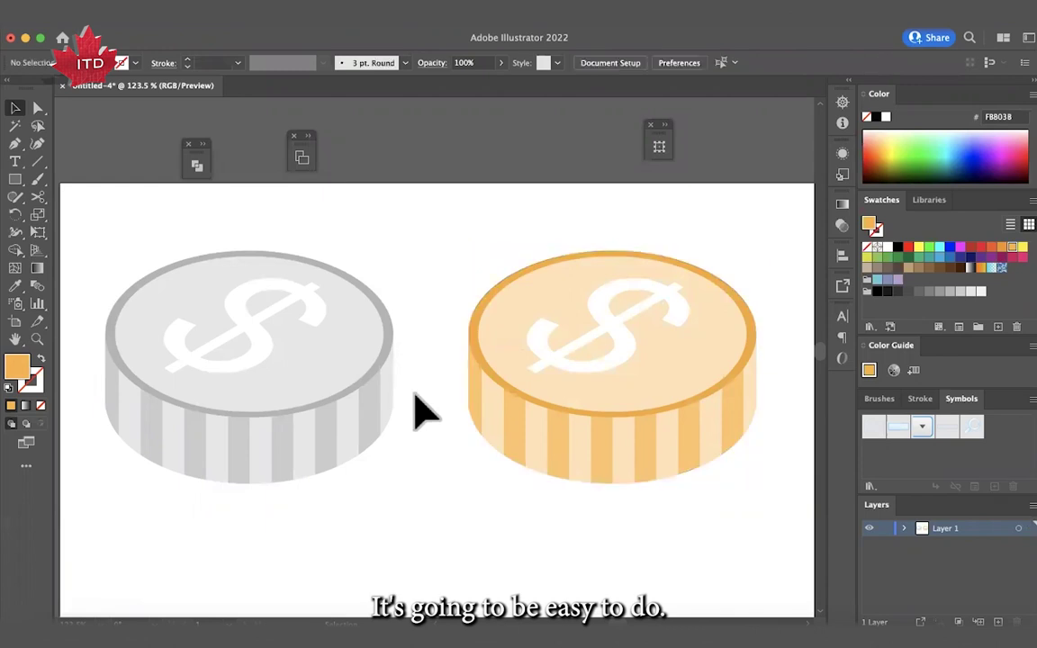
Step: Draw a perfect circle with the Ellipse tool in the empty area below the two coins
key("super+minus")
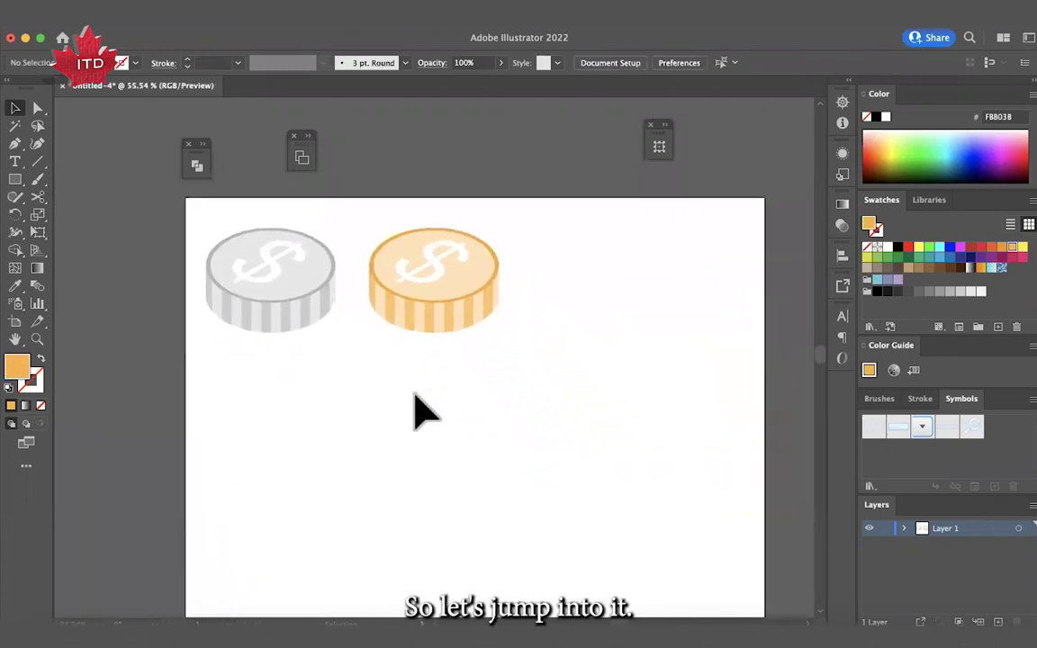
key("super+plus")
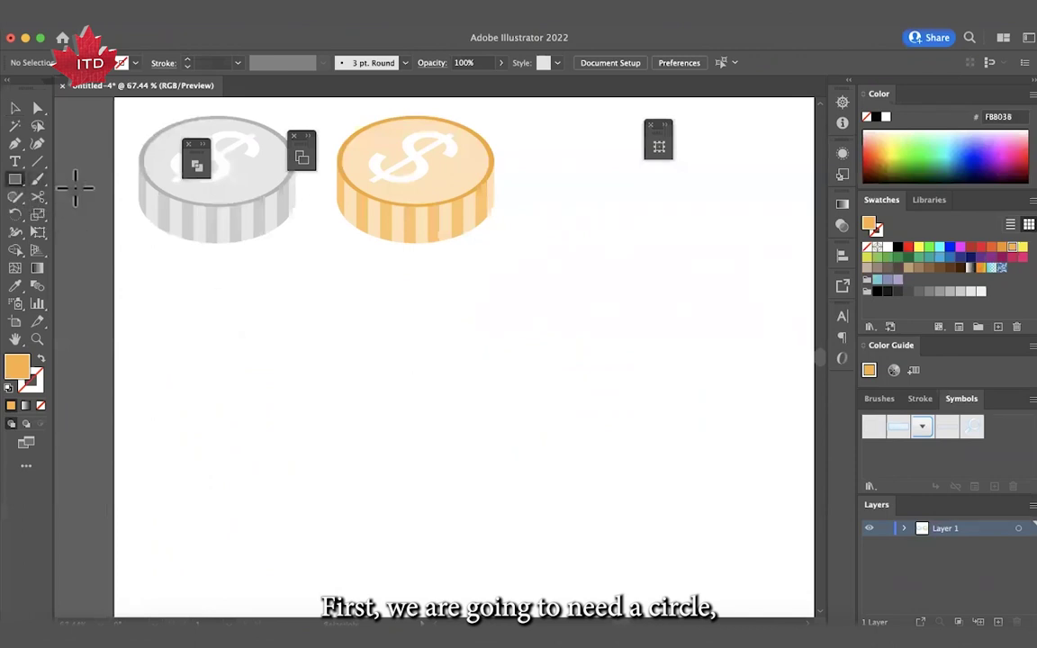
left_click_drag(19, 180, 77, 217)
left_click_drag(409, 402, 555, 525)
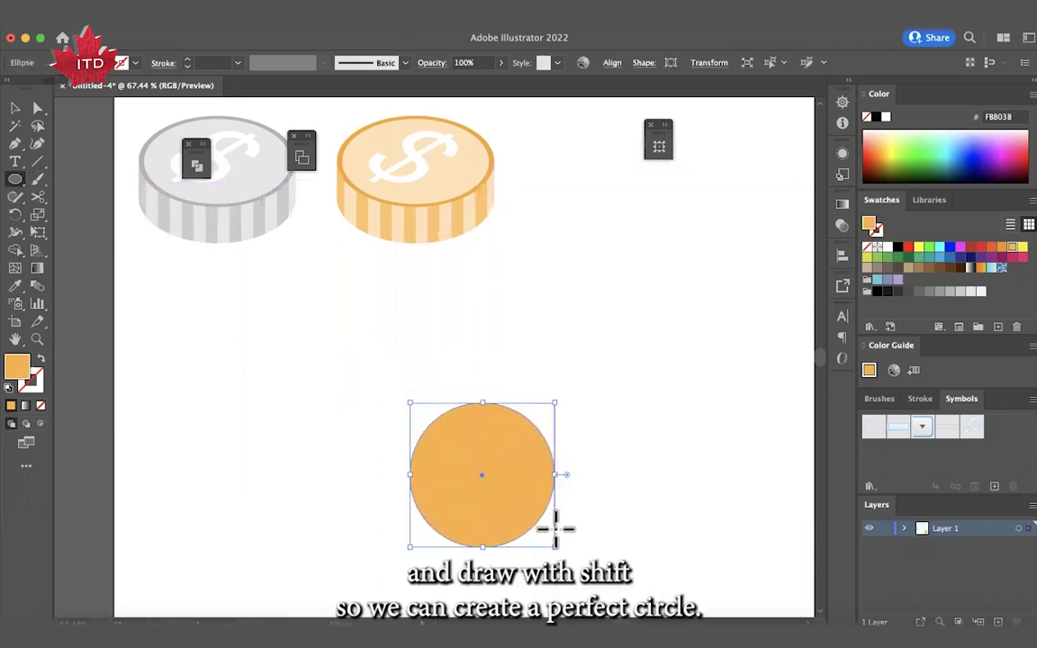
key("v")
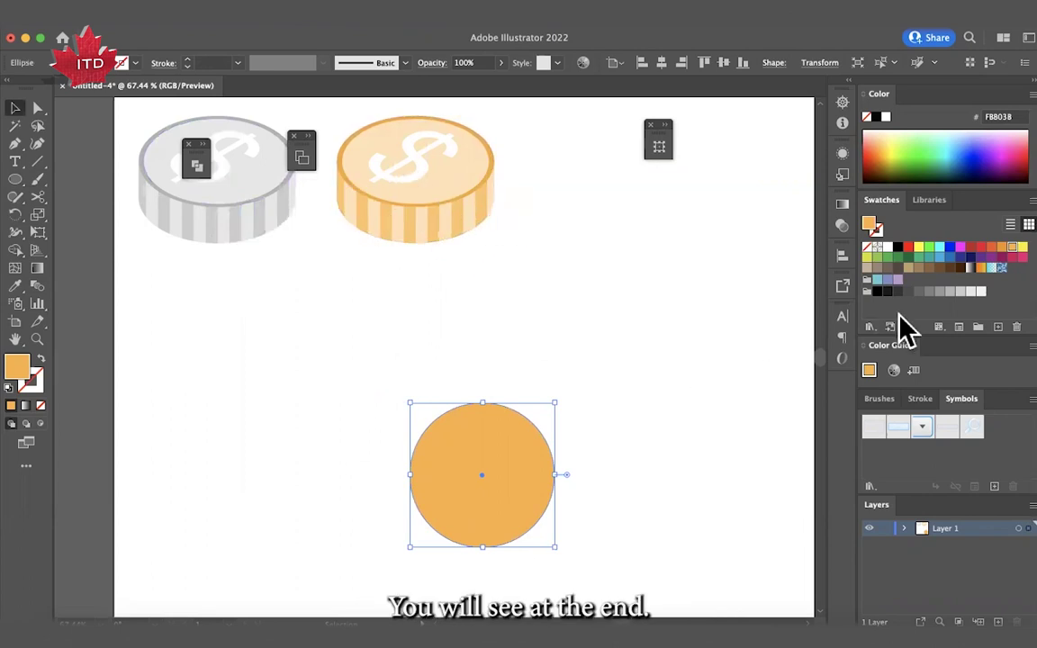
Step: Fill the new circle with light grey E6E6E6
left_click(959, 292)
left_click(970, 291)
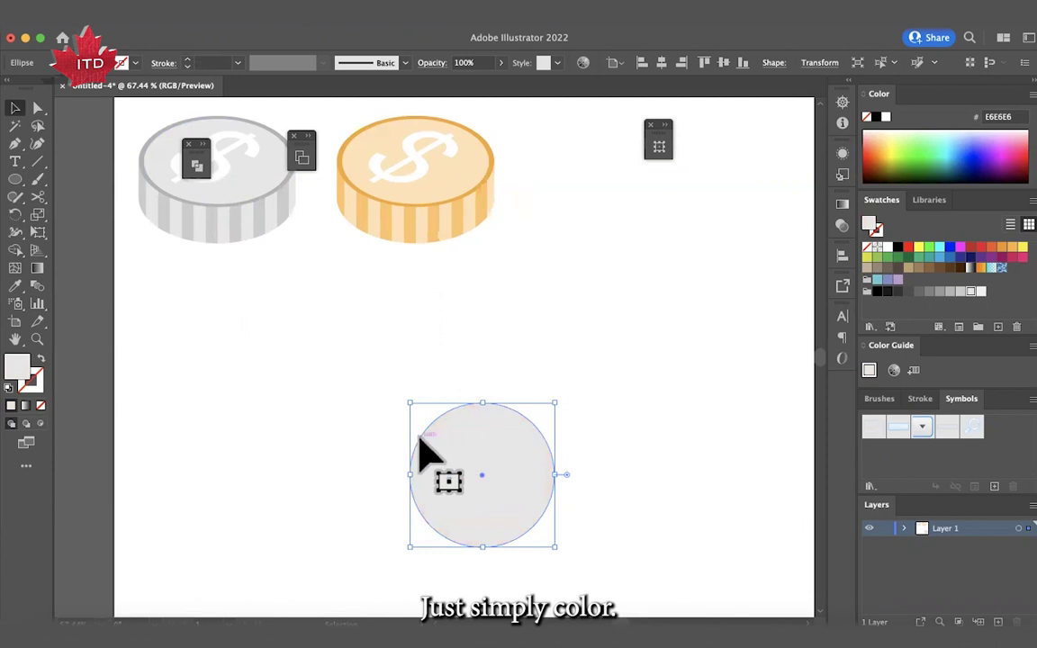
left_click(369, 439)
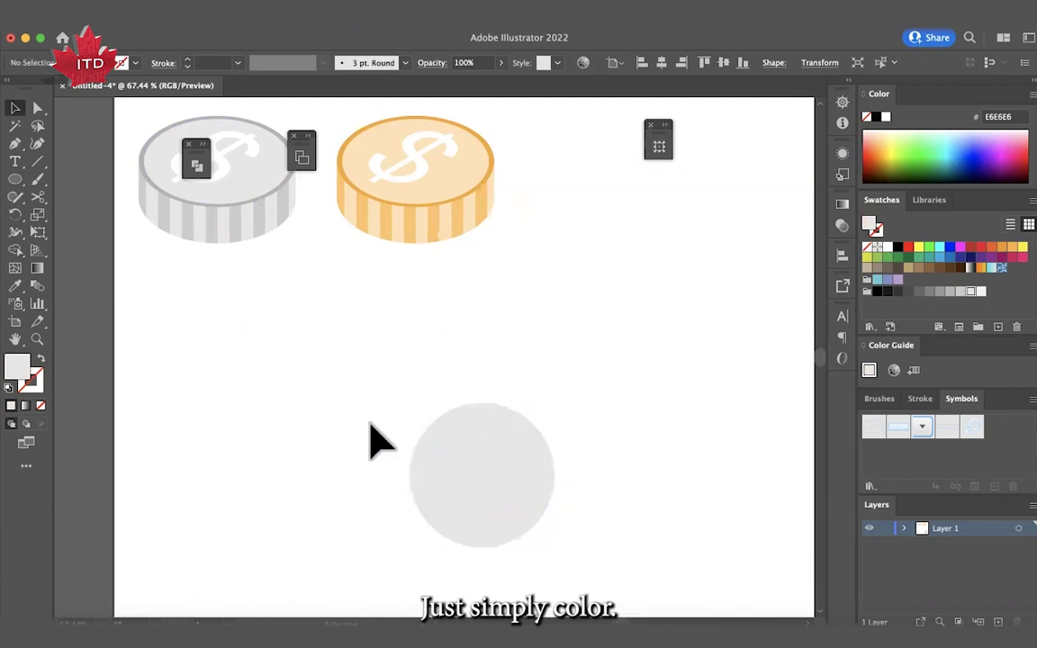
Step: Apply the Classic 3D Extrude & Bevel effect to the grey circle with Isometric Top position and No Shading surface
left_click(508, 472)
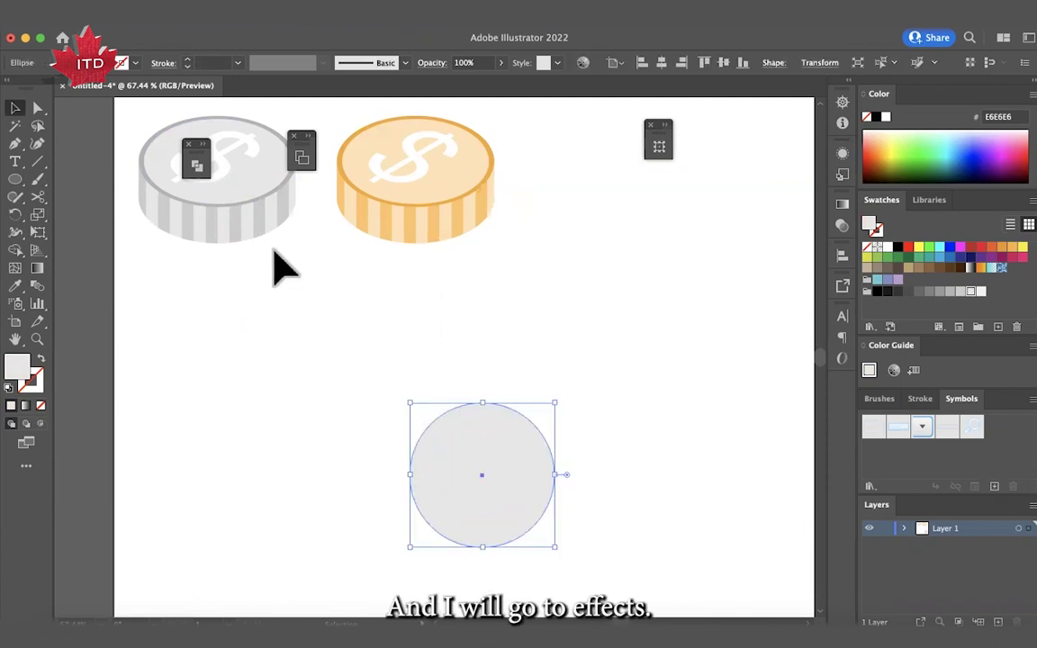
left_click(305, 28)
mouse_move(326, 115)
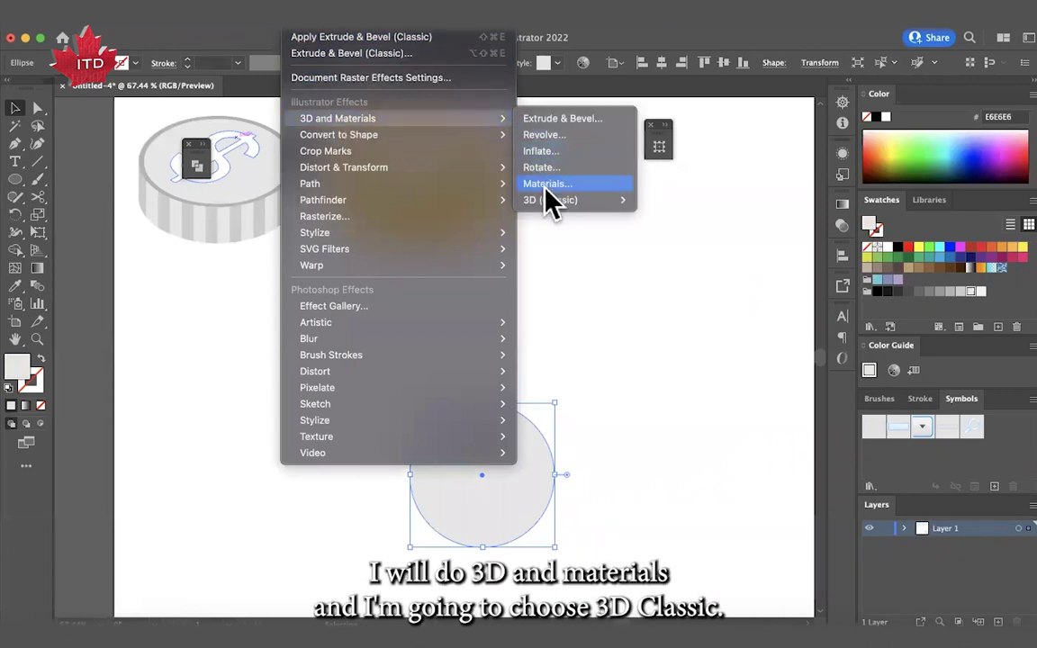
mouse_move(551, 200)
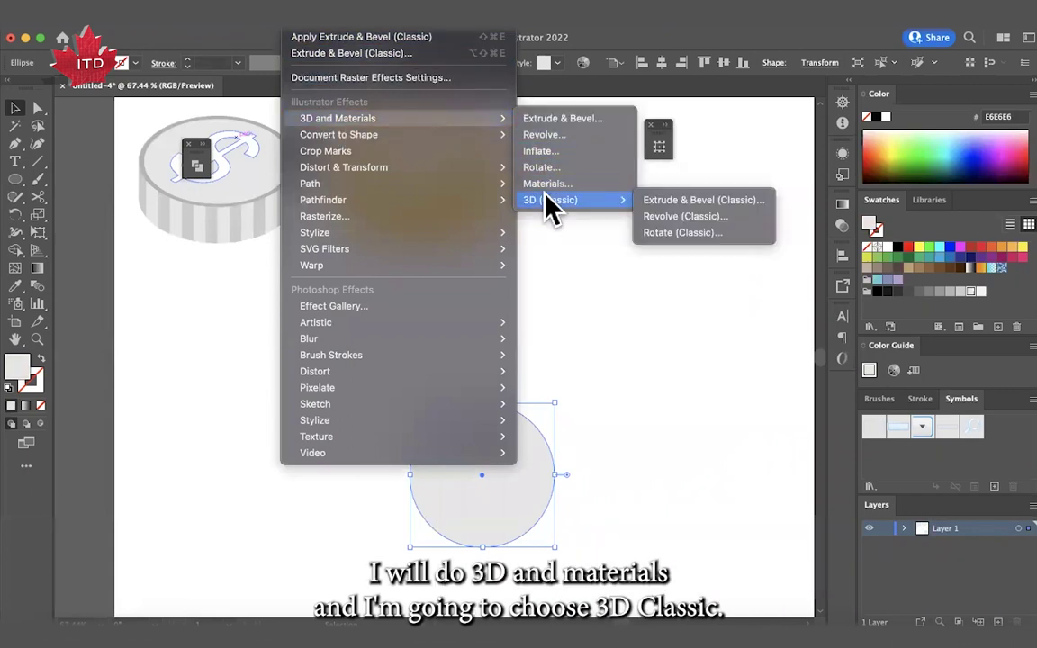
left_click(705, 212)
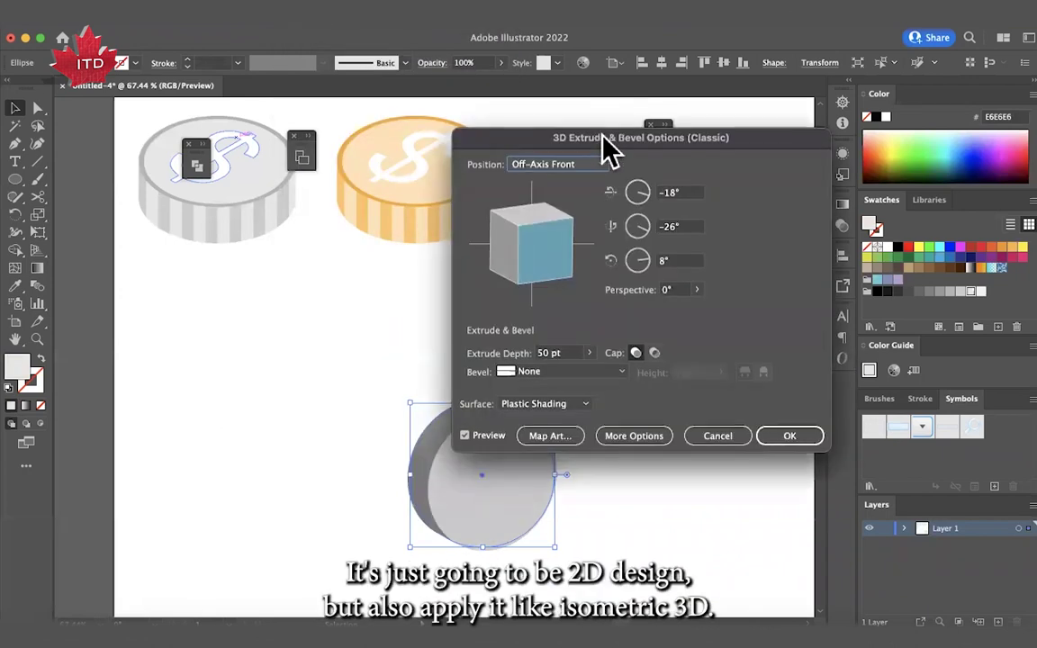
left_click_drag(609, 139, 734, 152)
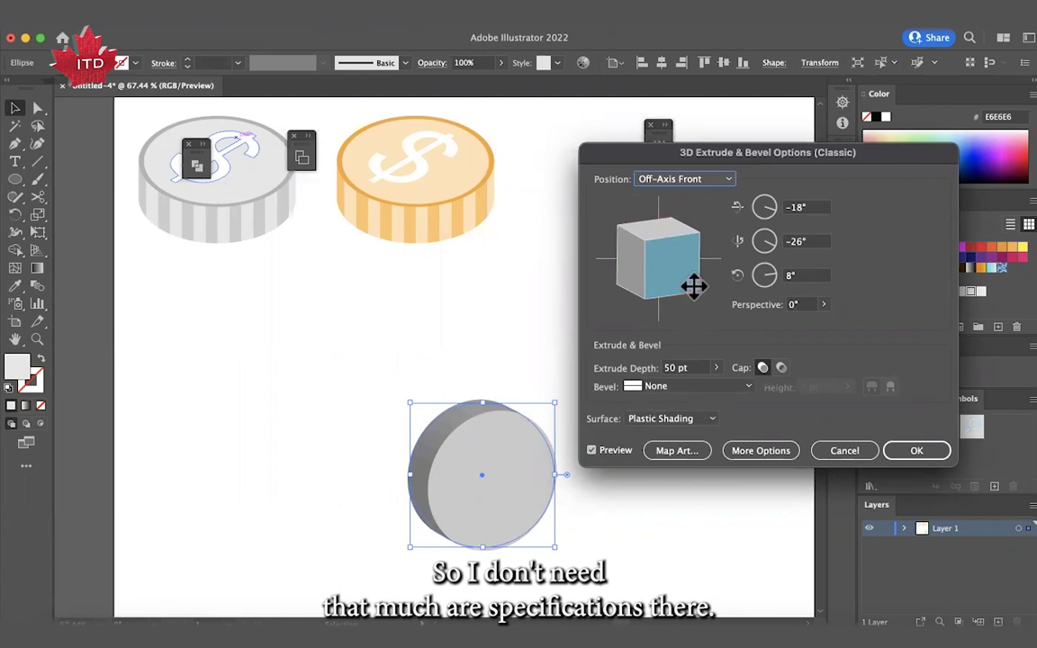
left_click(649, 180)
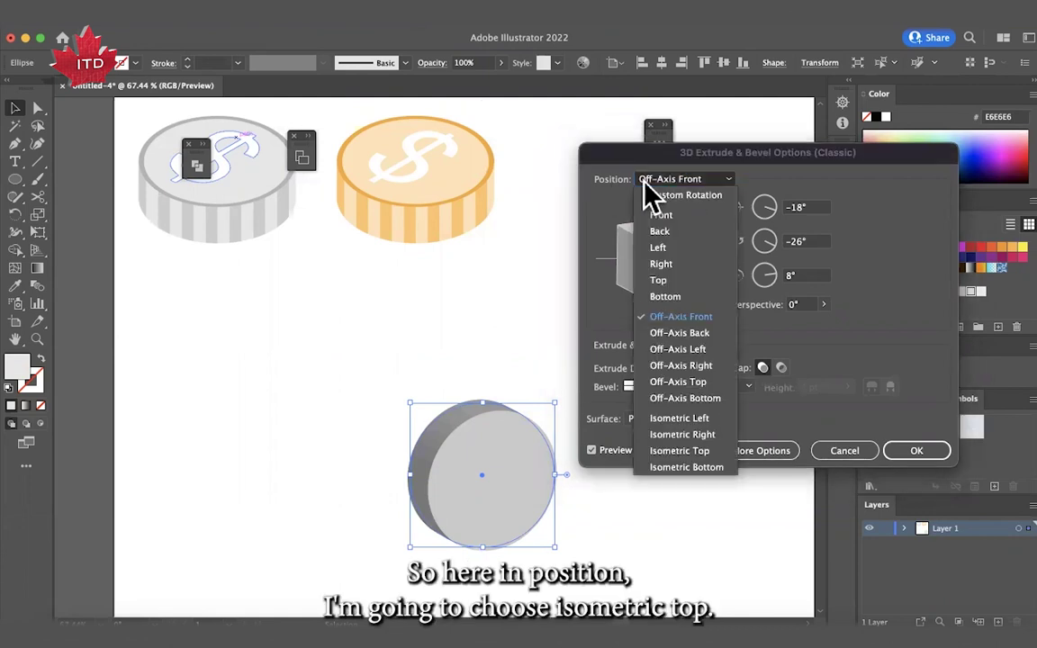
left_click(677, 450)
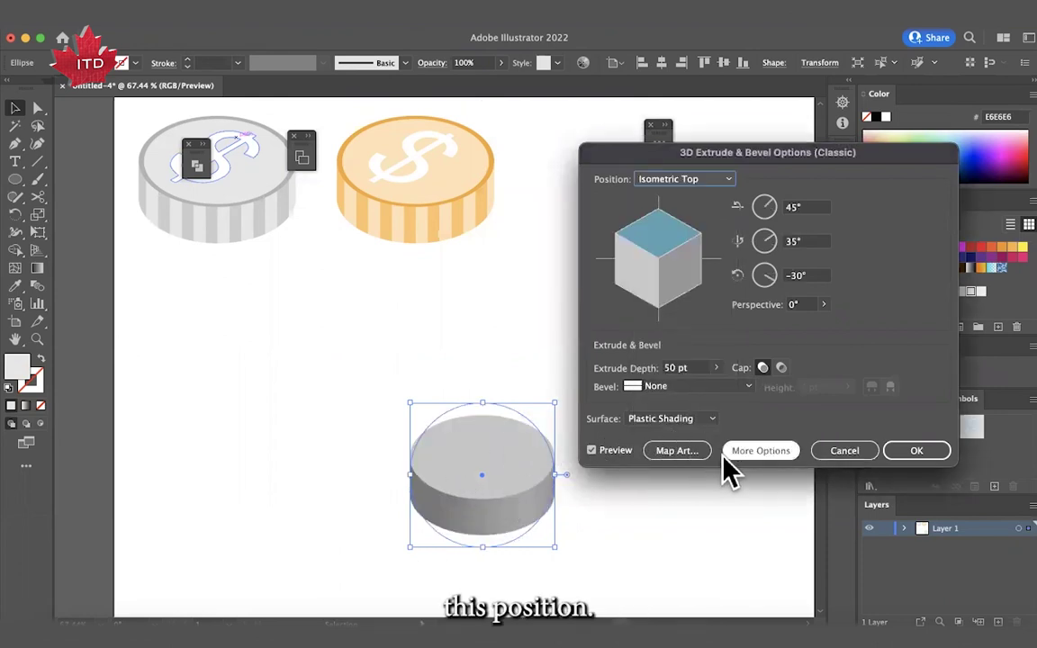
left_click(684, 422)
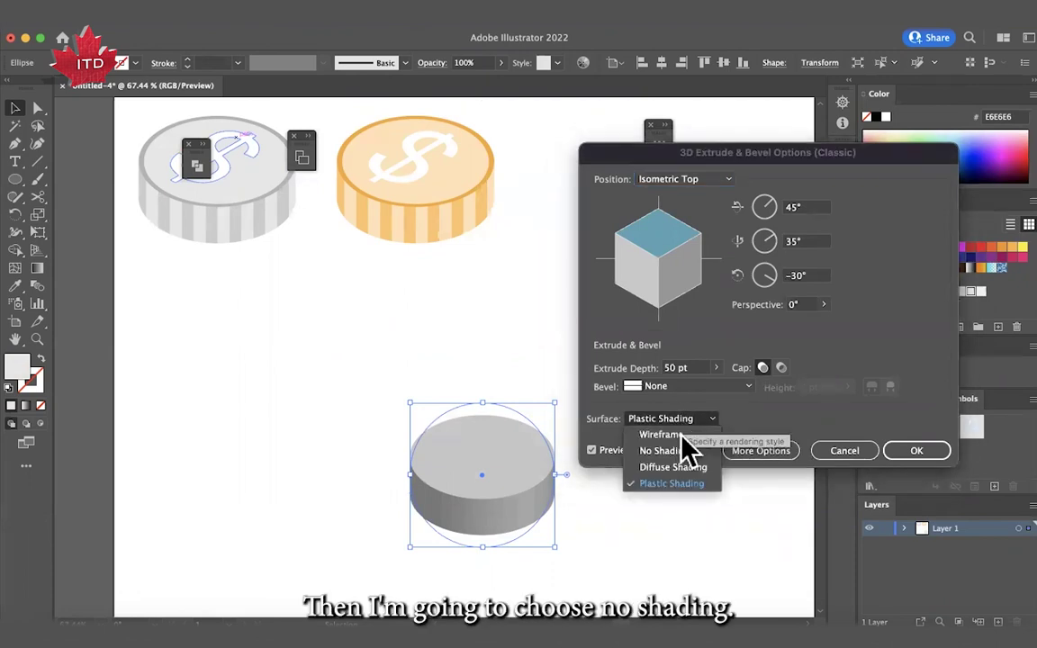
left_click(677, 450)
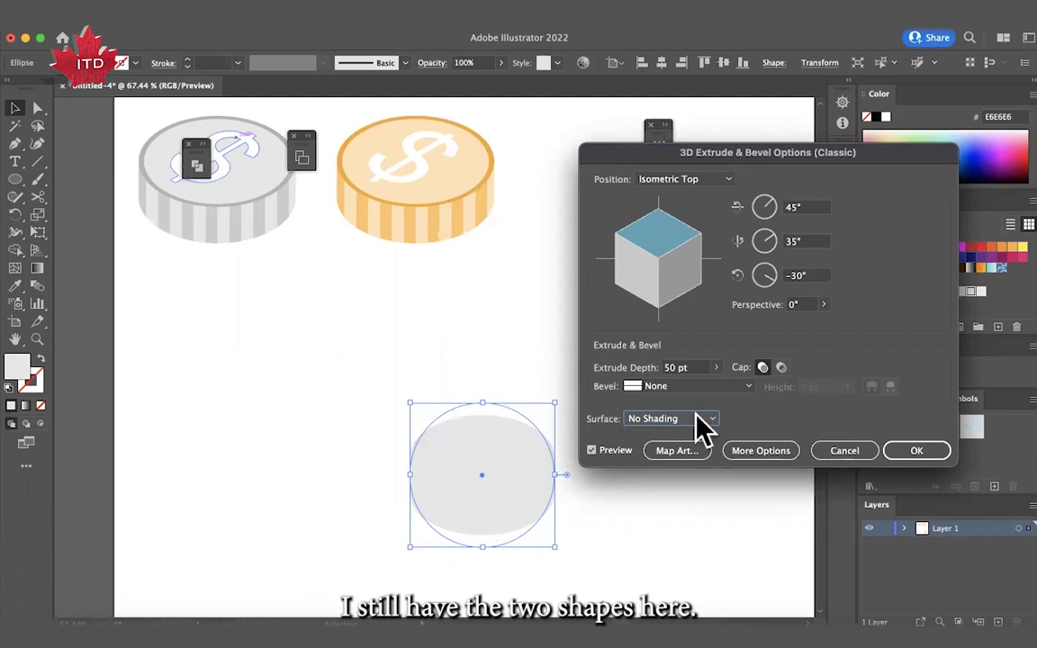
left_click(913, 451)
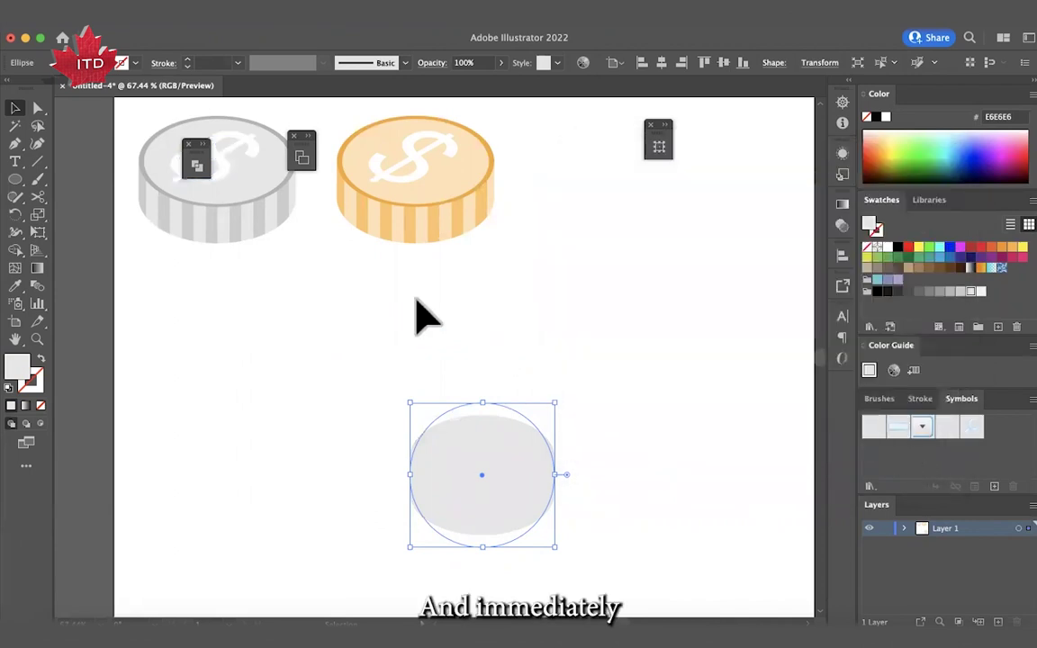
Step: Expand the appearance of the extruded circle and ungroup the result once
left_click(177, 36)
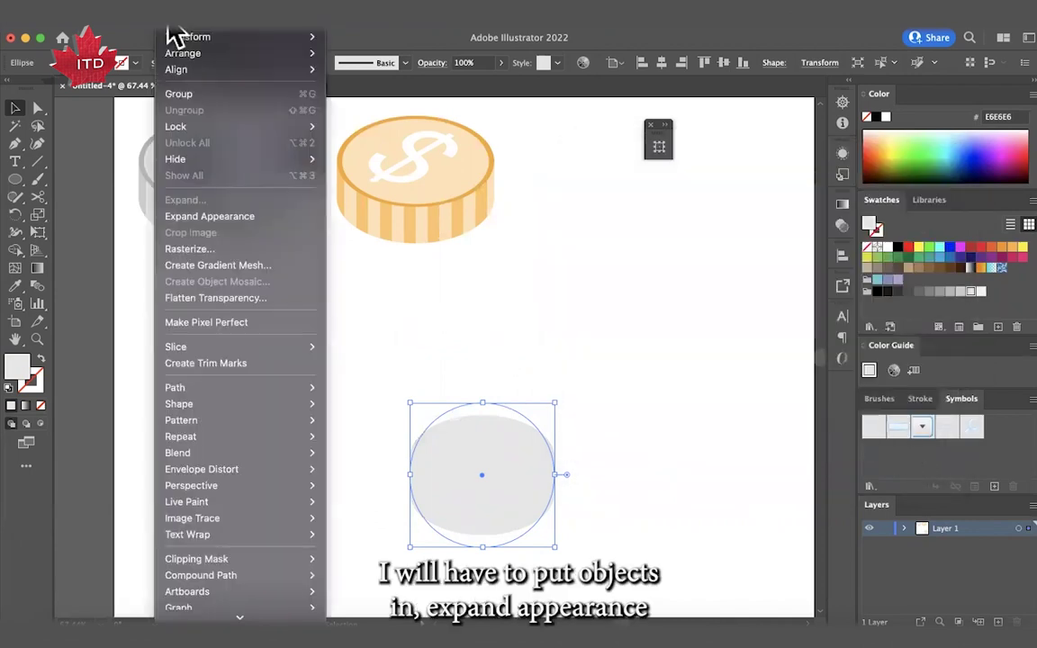
left_click(207, 220)
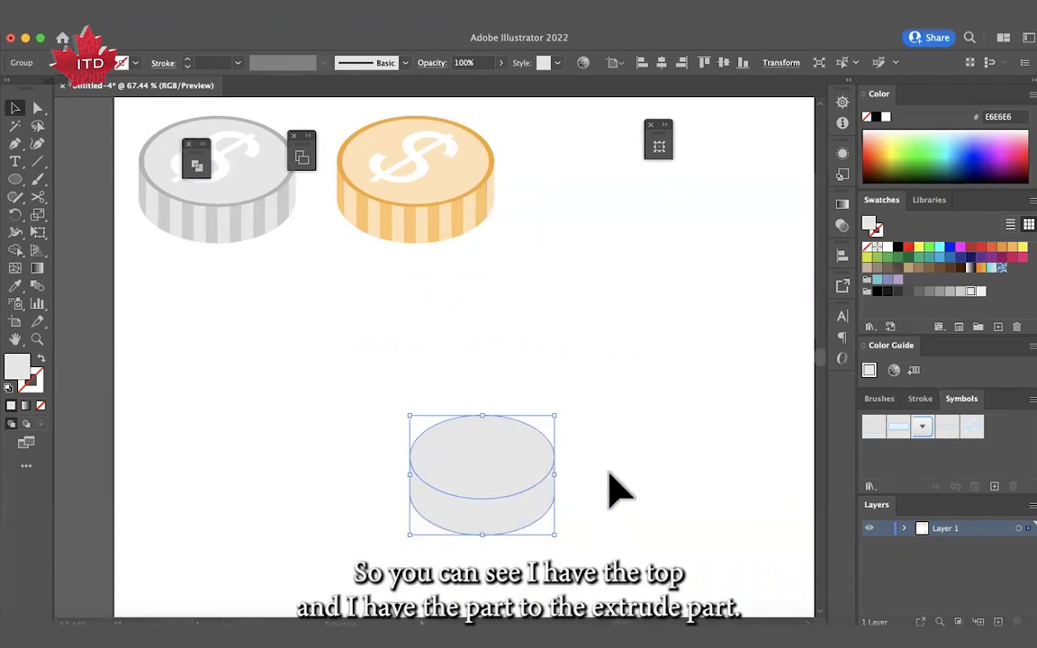
right_click(506, 475)
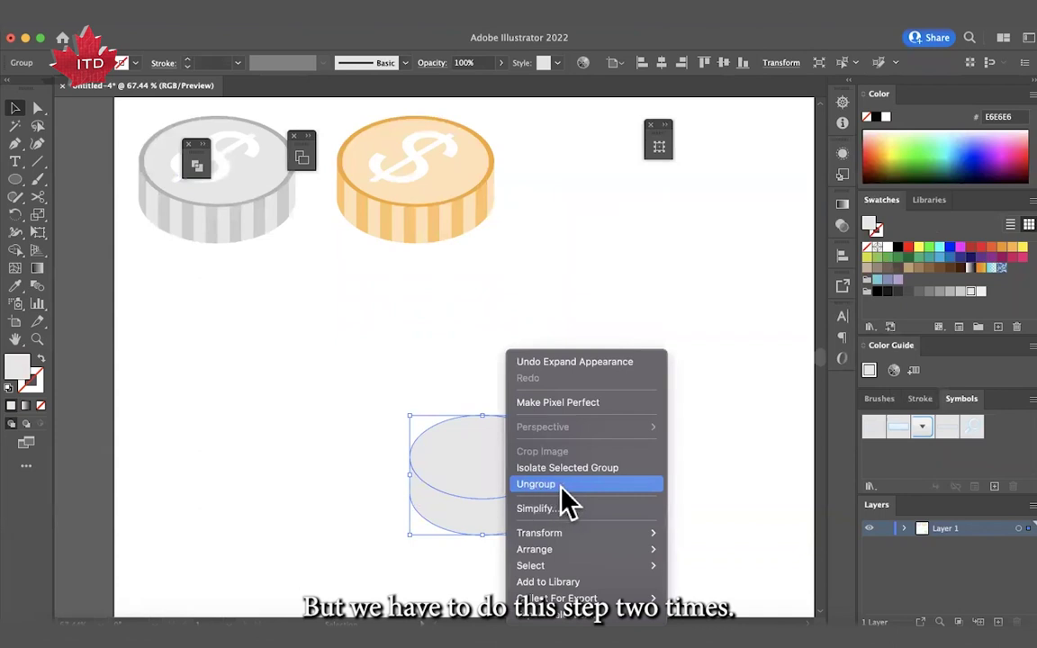
left_click(563, 486)
left_click(568, 497)
left_click(531, 494)
Step: Move the disc slightly up and to the left and ungroup it a second time to separate its top face from its side
left_click_drag(504, 470, 540, 477)
left_click(549, 450)
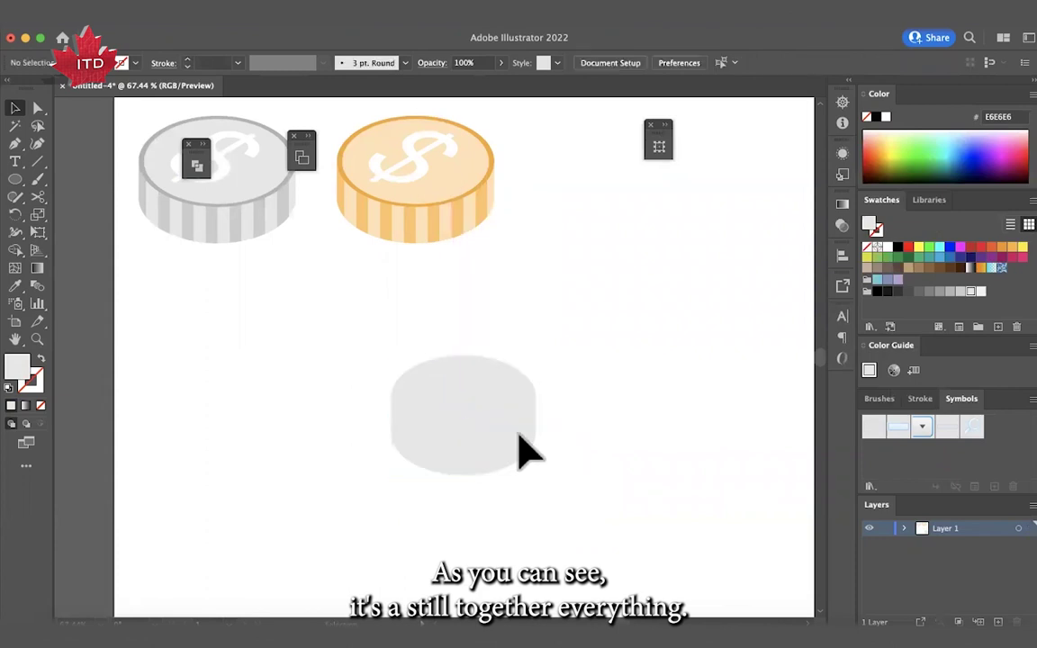
left_click(518, 442)
right_click(508, 416)
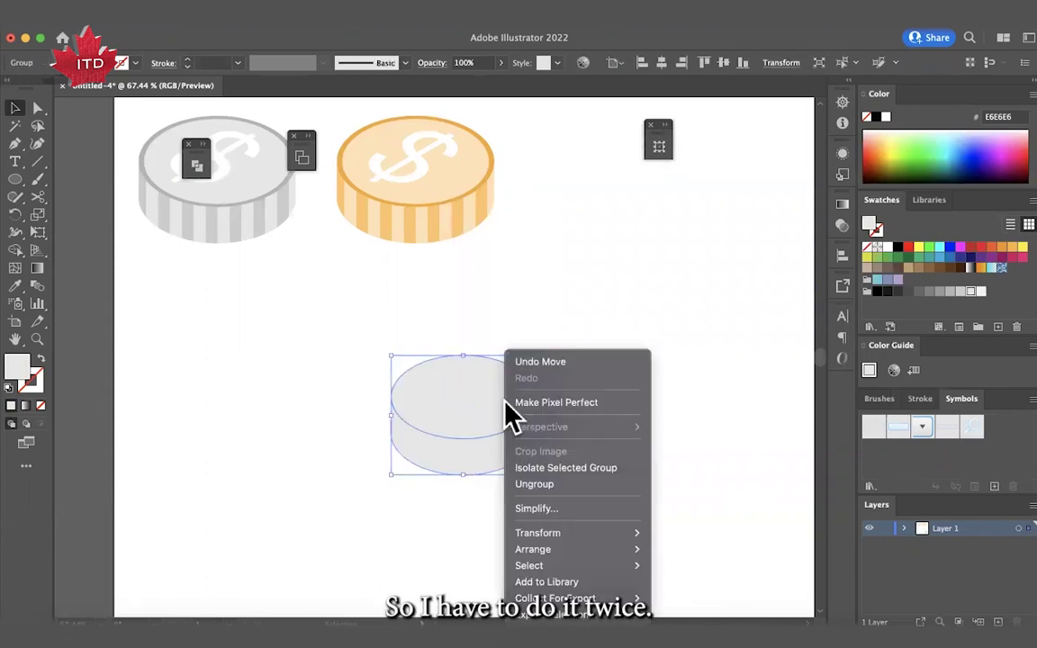
left_click(544, 484)
left_click(568, 393)
left_click_drag(466, 407, 465, 343)
key("super+z")
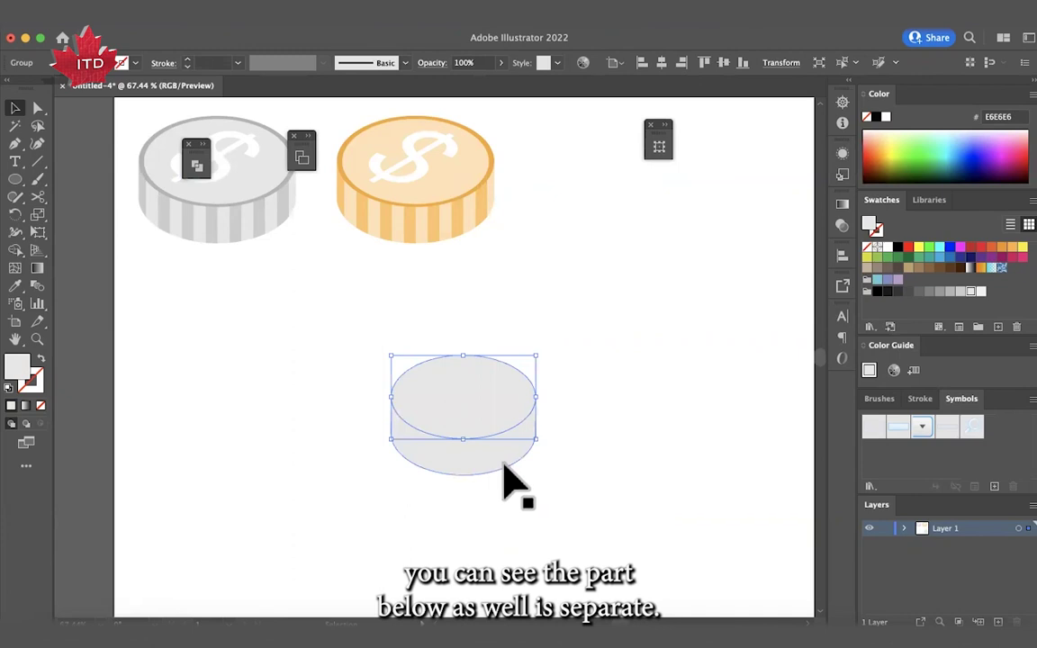
Step: Draw a narrow vertical rectangle over the disc's left edge, extending above and below the disc
scroll(505, 467, "up", 5, "alt")
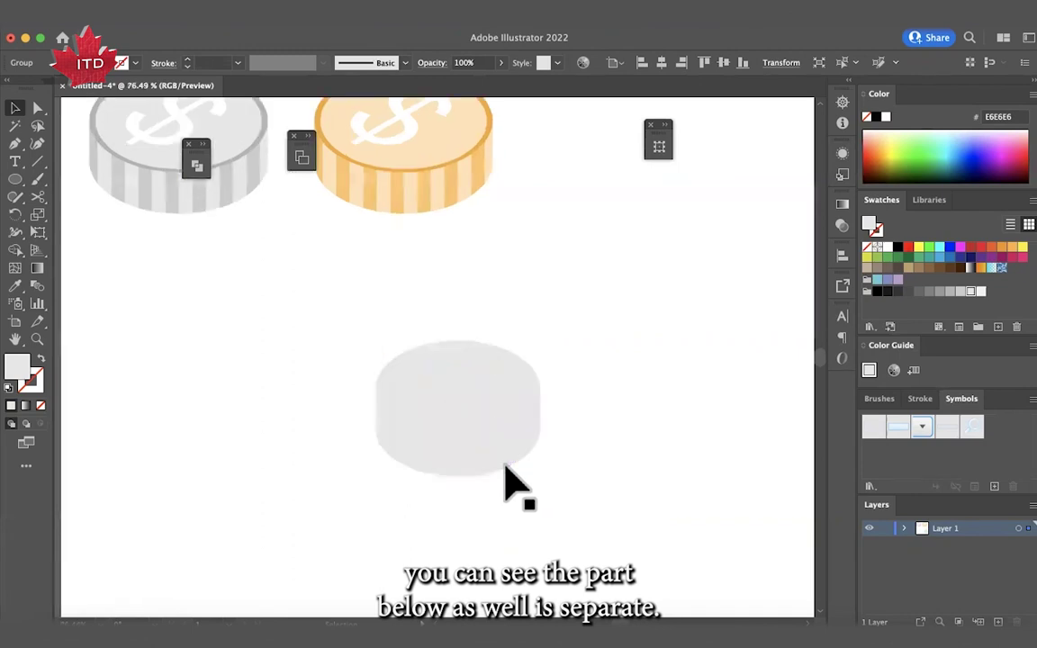
scroll(402, 441, "up", 3)
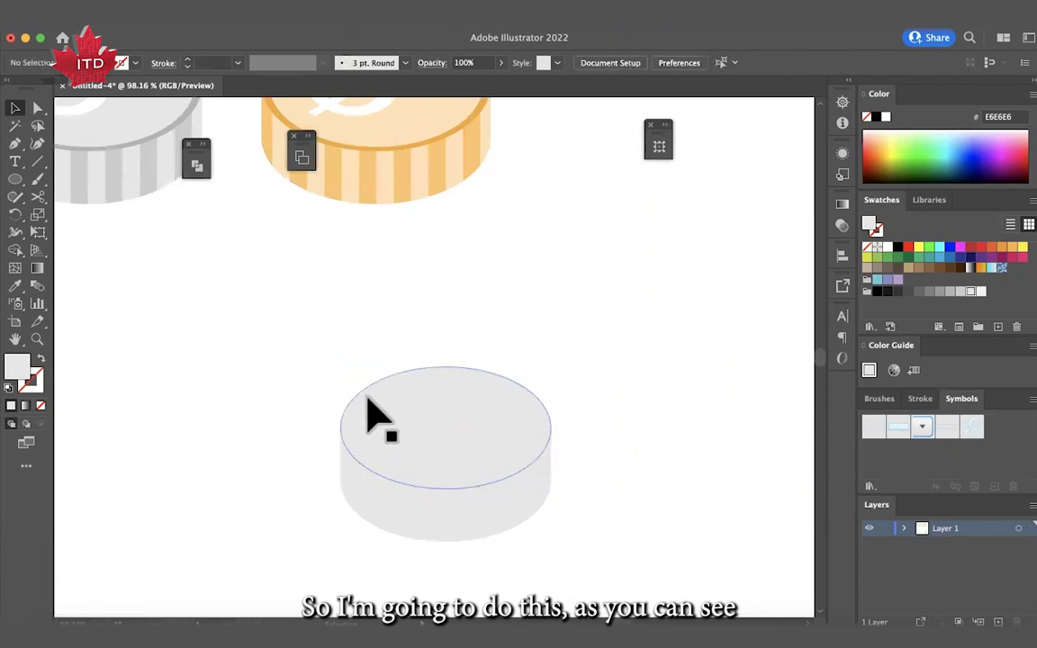
scroll(374, 414, "down", 3)
left_click(386, 479)
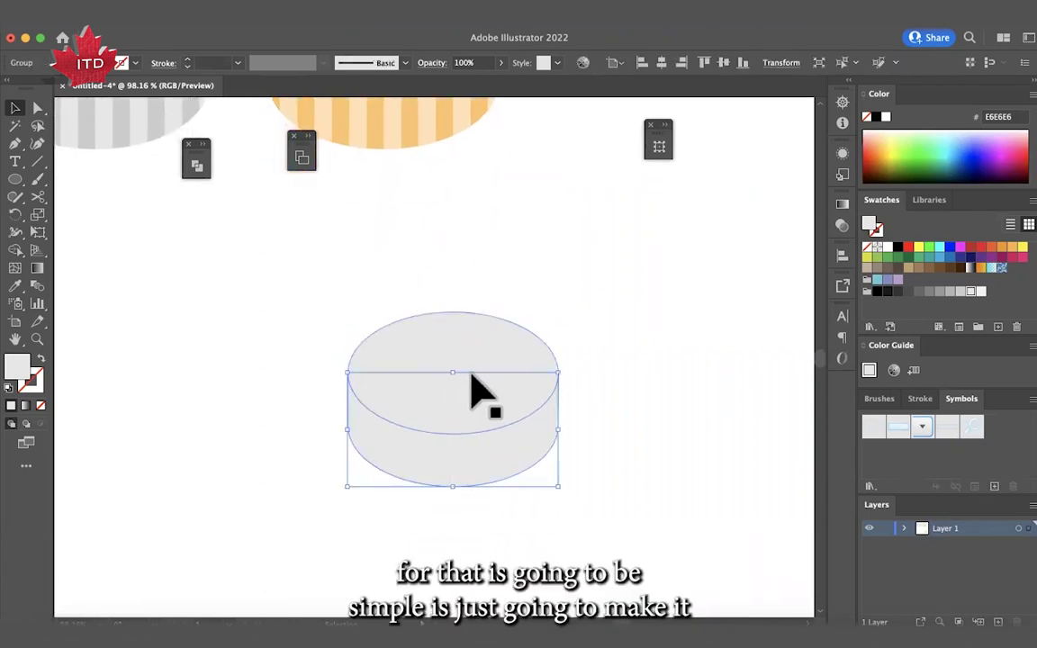
left_click_drag(12, 180, 58, 180)
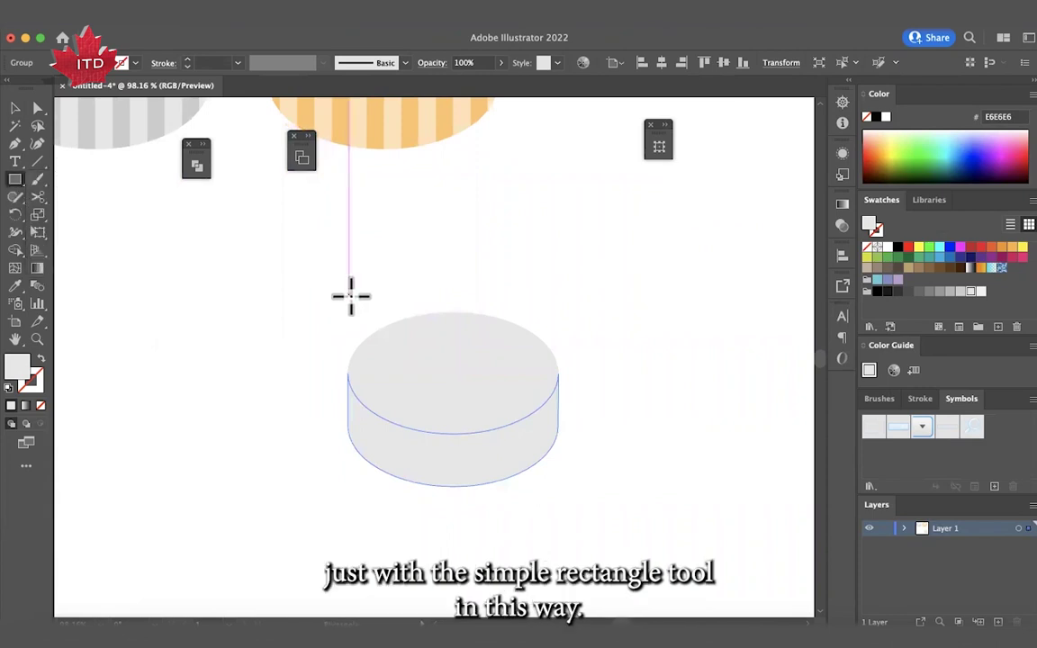
left_click_drag(349, 294, 365, 509)
key("v")
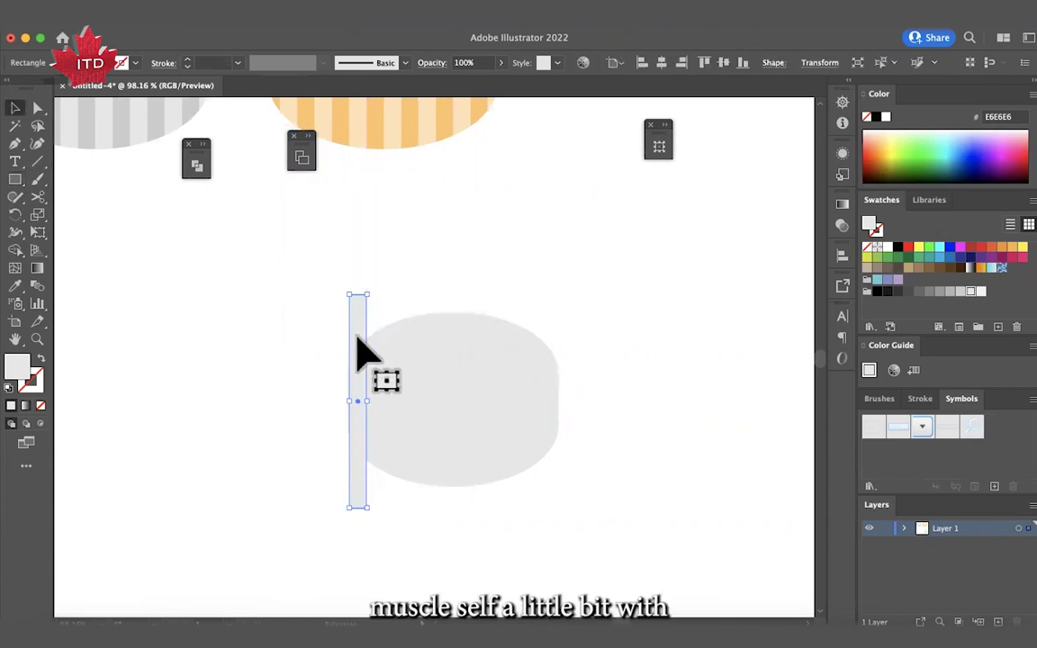
Step: Switch to Outline view and shift the narrow rectangle so it slightly overhangs the disc's left edge
left_click(358, 27)
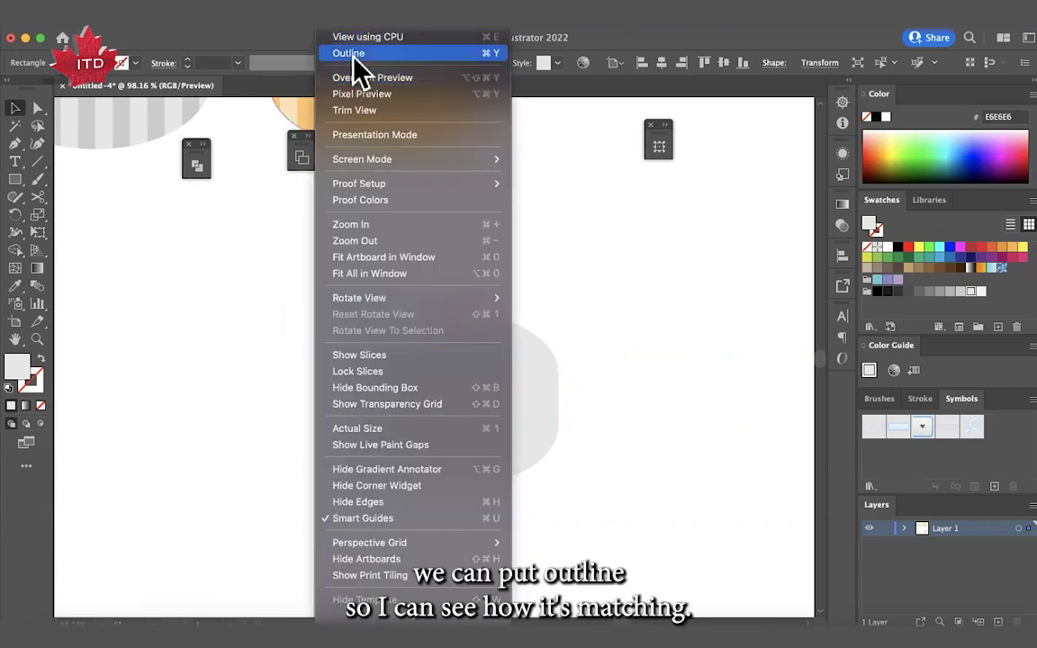
left_click(354, 54)
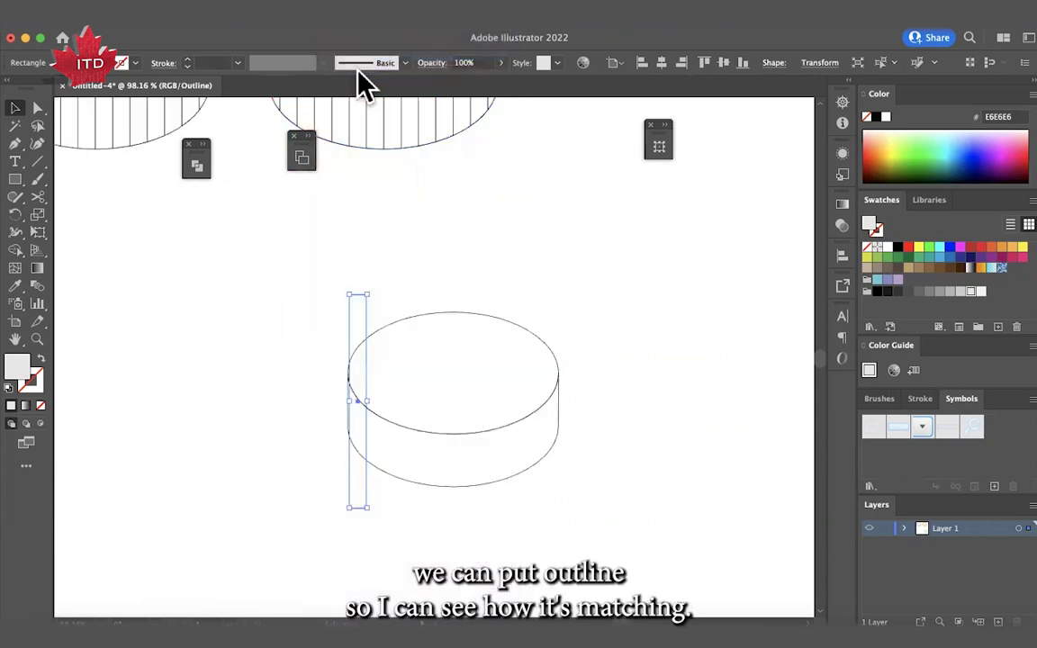
left_click(325, 416)
scroll(326, 416, "up", 3)
left_click_drag(379, 514, 382, 511)
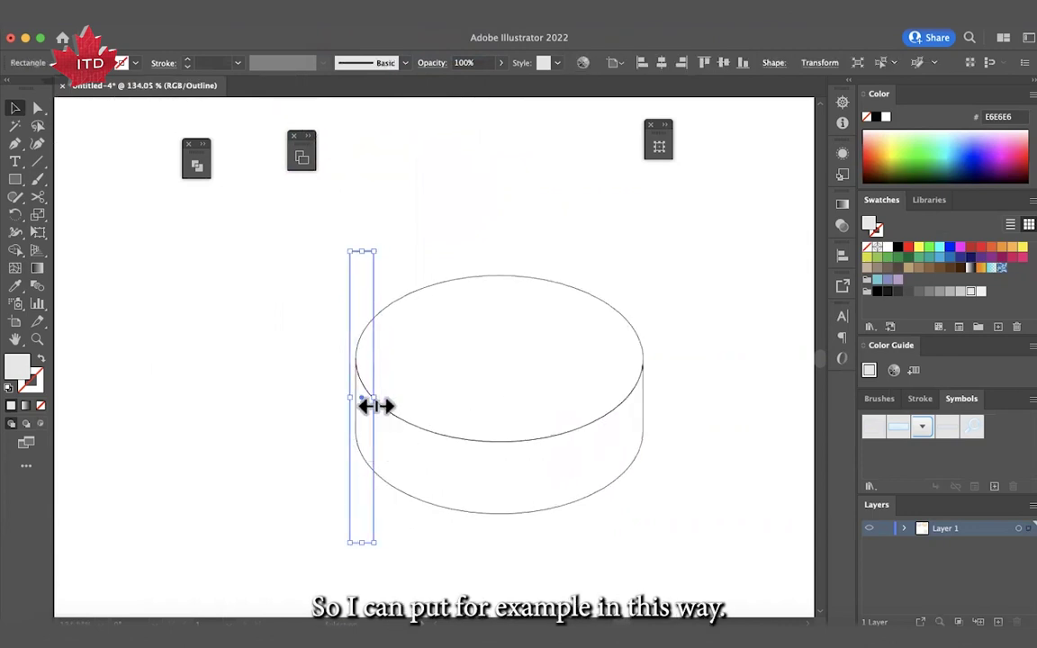
Step: Narrow the vertical rectangle slightly and place a duplicate flush against its right side, offset horizontally by about 10.8 pt
left_click_drag(375, 406, 369, 405)
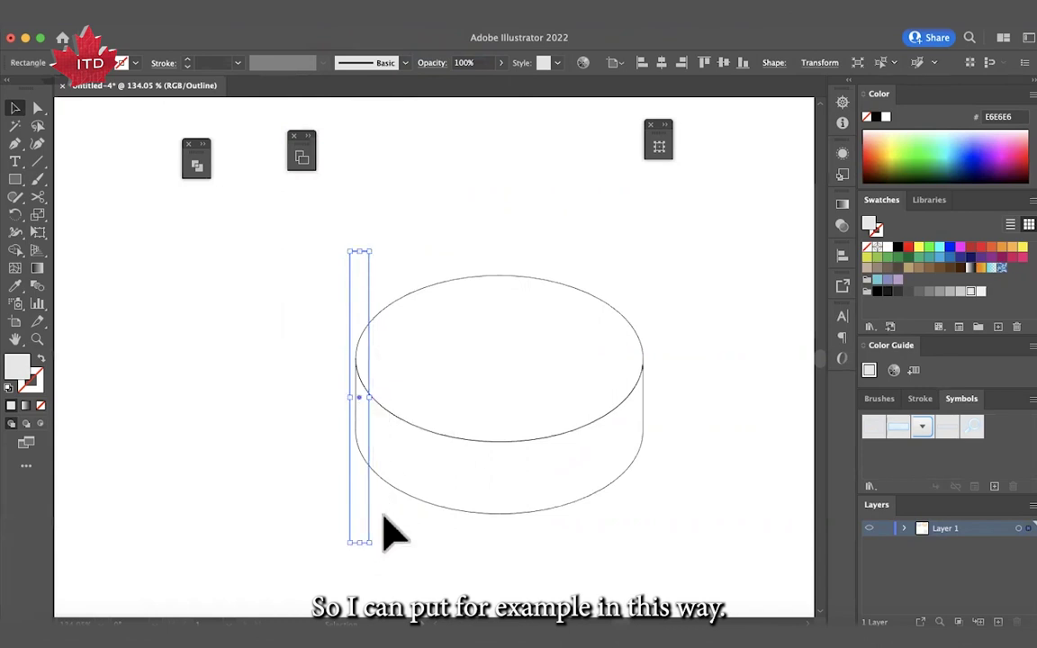
left_click(374, 530)
left_click(370, 525)
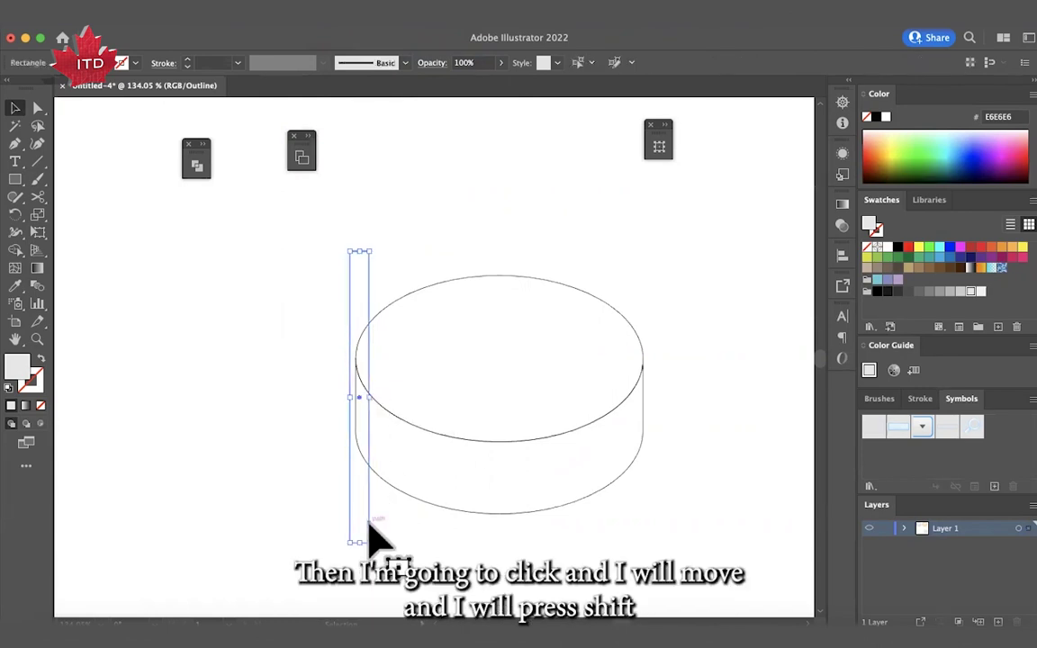
left_click_drag(371, 513, 387, 515)
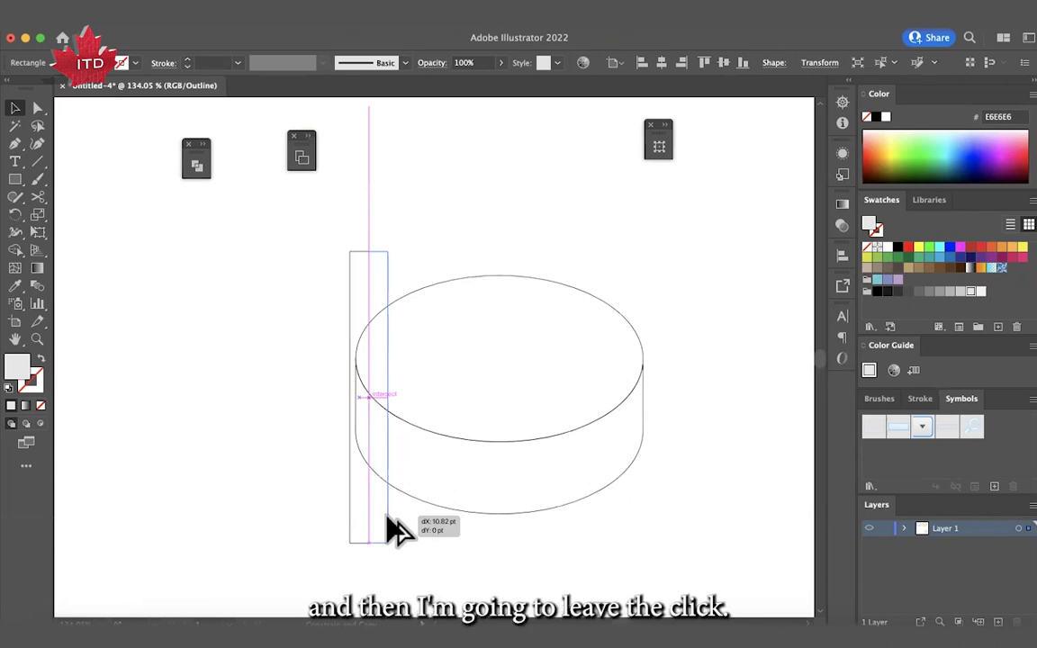
left_click_drag(387, 517, 387, 517)
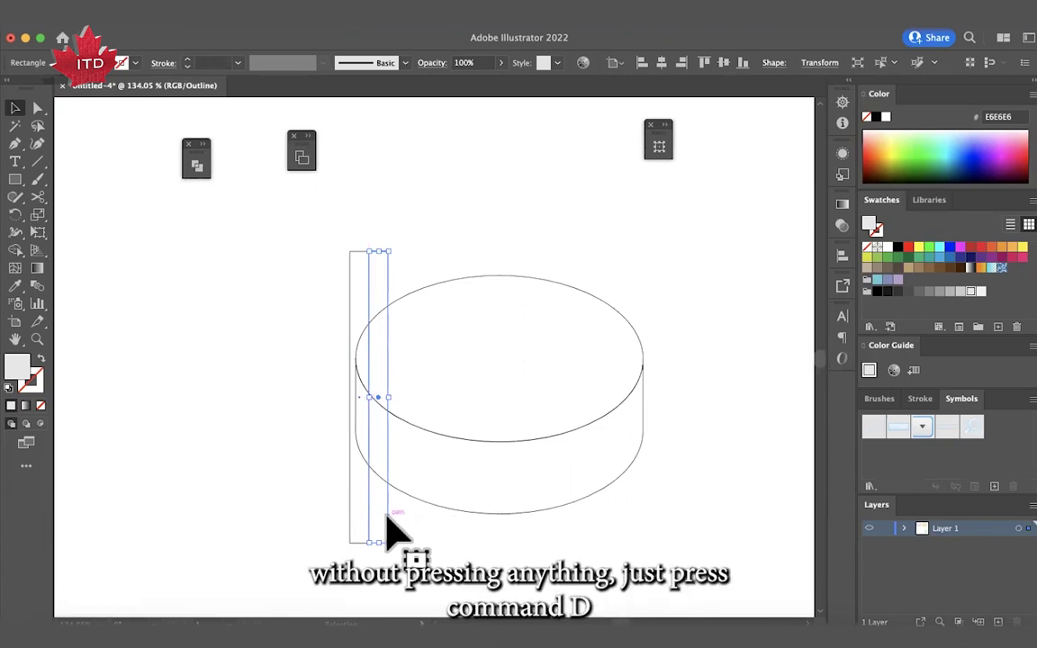
Step: Repeat the duplication until adjoining vertical strips cover the full width of the disc
key("super+d")
key("super+d")
key("super+d")
key("super+d")
key("super+d")
key("super+d")
key("super+d")
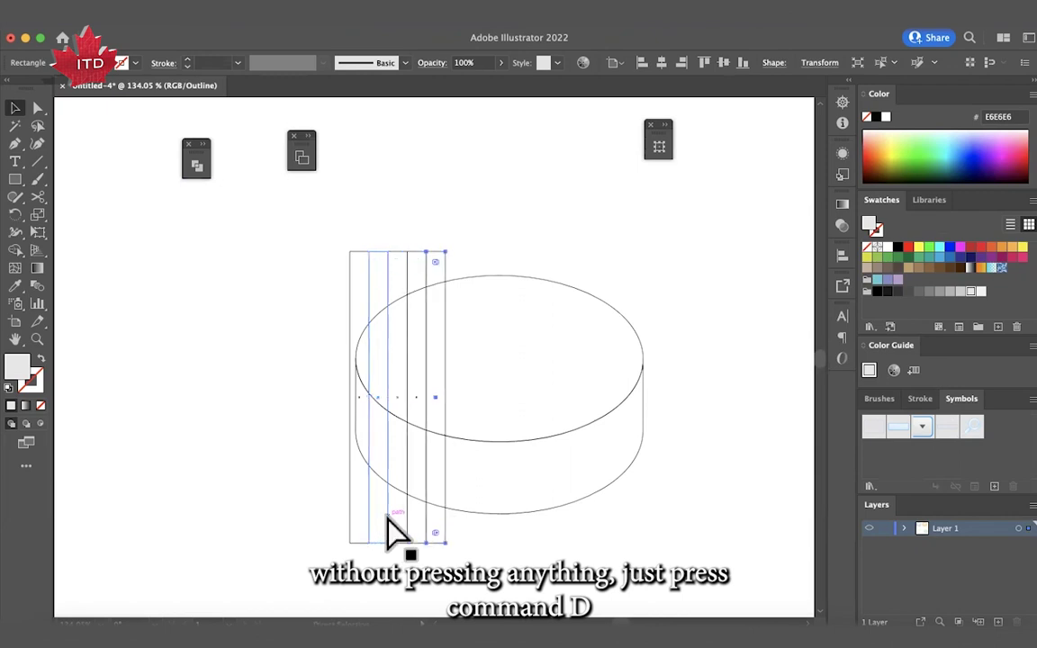
key("super+d")
key("super+d")
key("super+d")
key("super+d")
key("super+d")
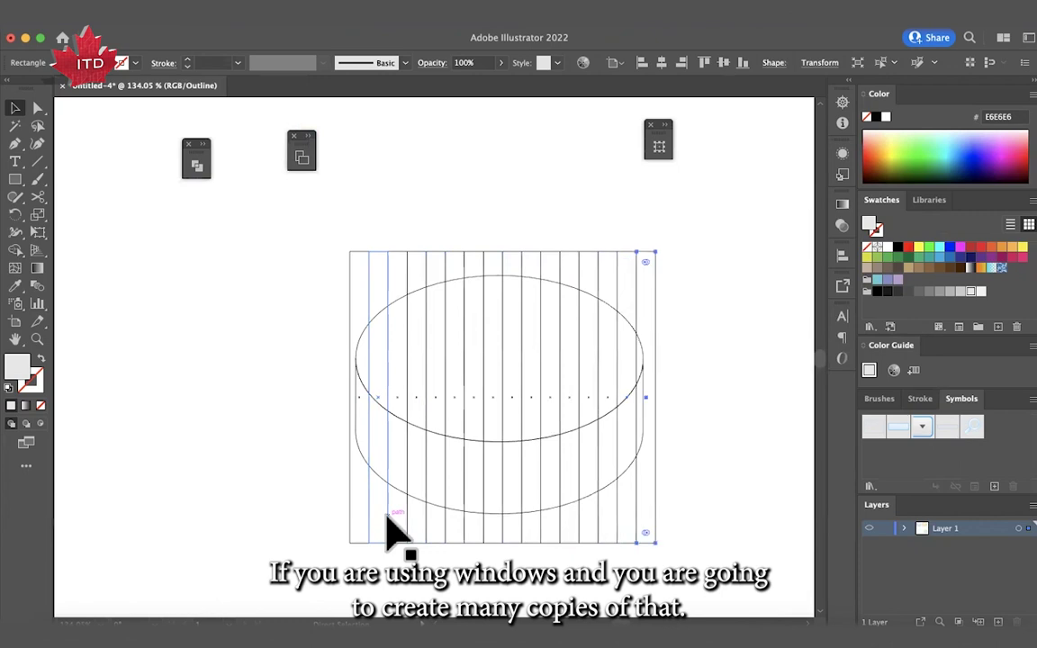
left_click(274, 536)
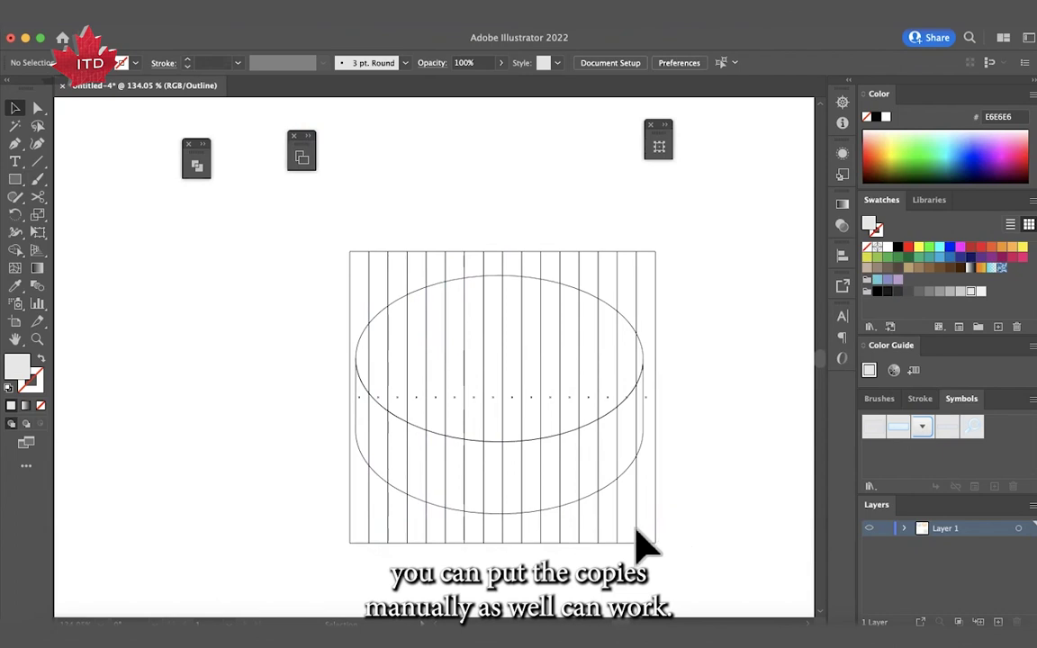
Step: Use the Shape Builder on the strips and the disc's side to erase all strip parts above and below the side
key("super+a")
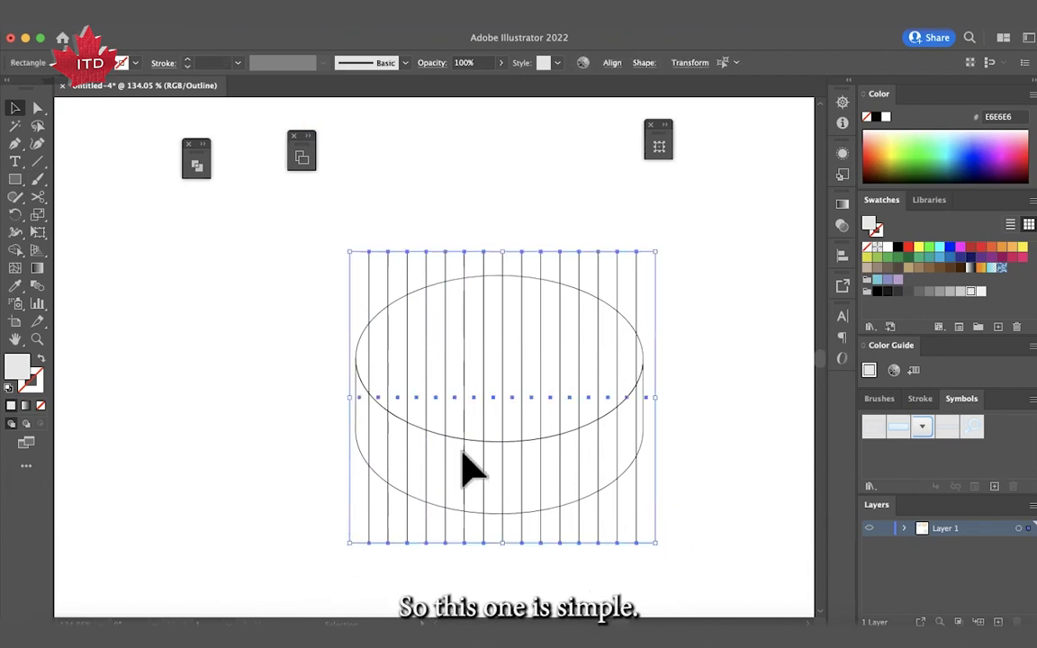
left_click(358, 450)
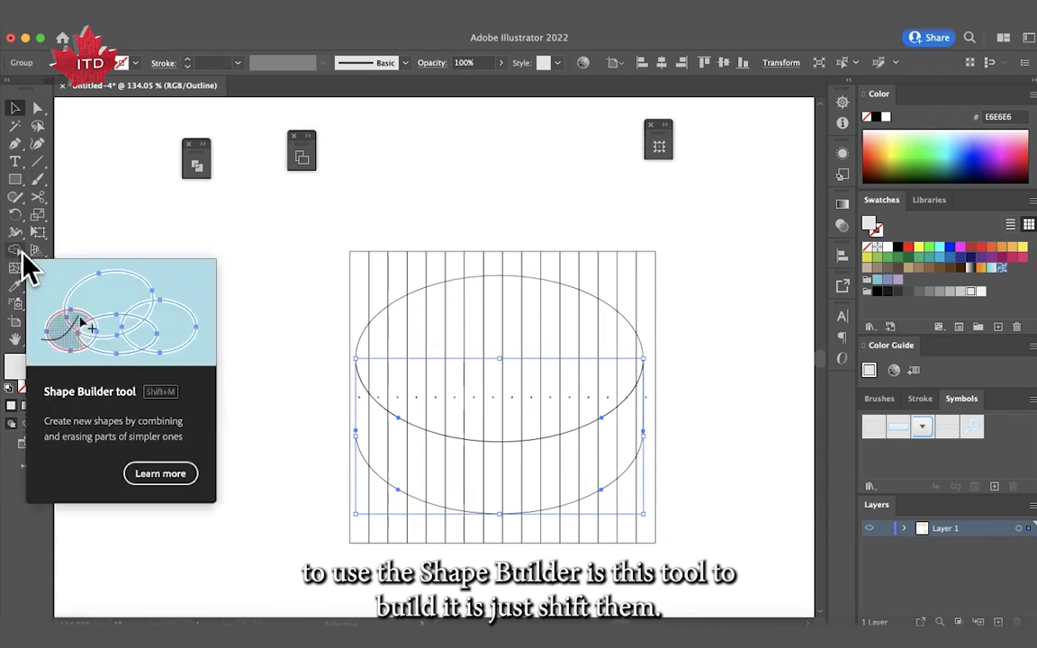
left_click(312, 486)
left_click_drag(335, 548, 684, 453)
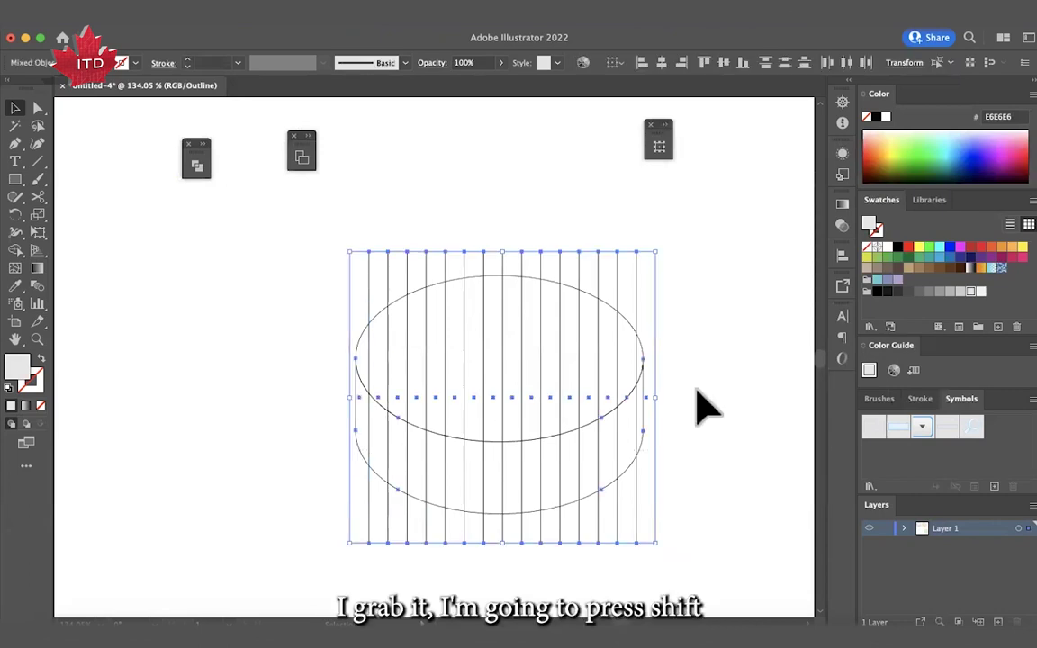
key("shift+m")
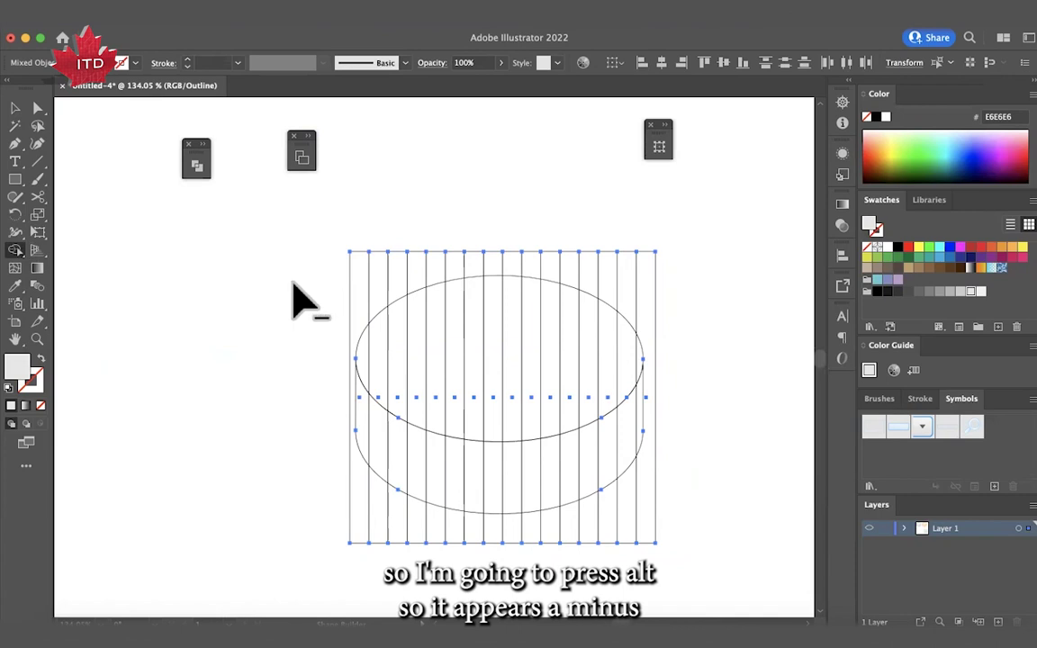
mouse_move(367, 297)
left_mouse_down()
mouse_move(456, 309)
mouse_move(664, 293)
left_mouse_up()
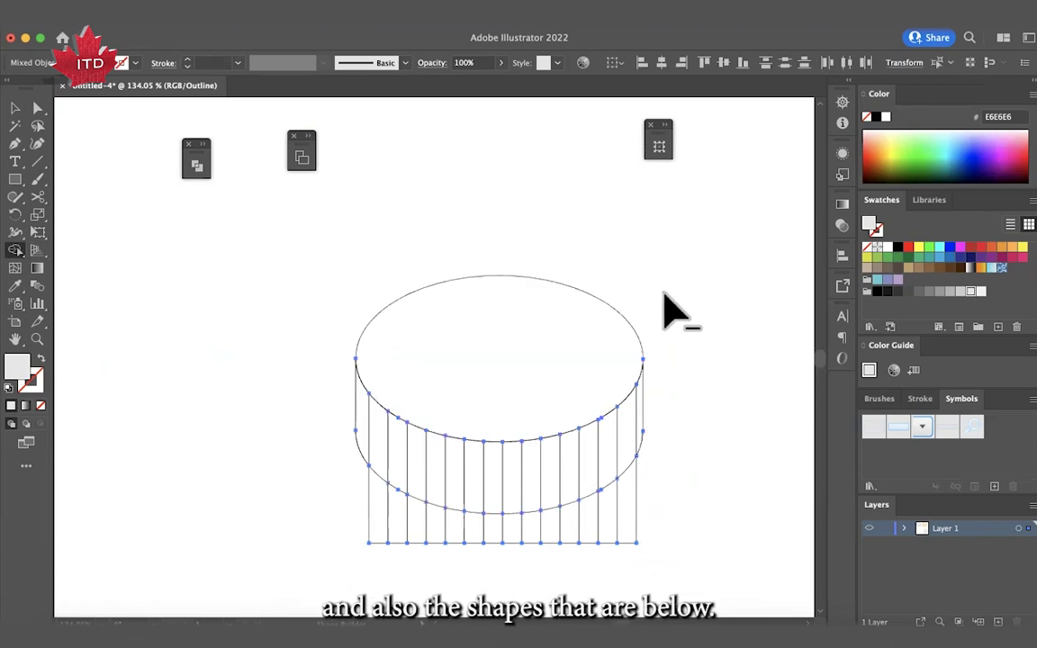
mouse_move(652, 509)
left_mouse_down()
mouse_move(492, 537)
mouse_move(355, 535)
left_mouse_up()
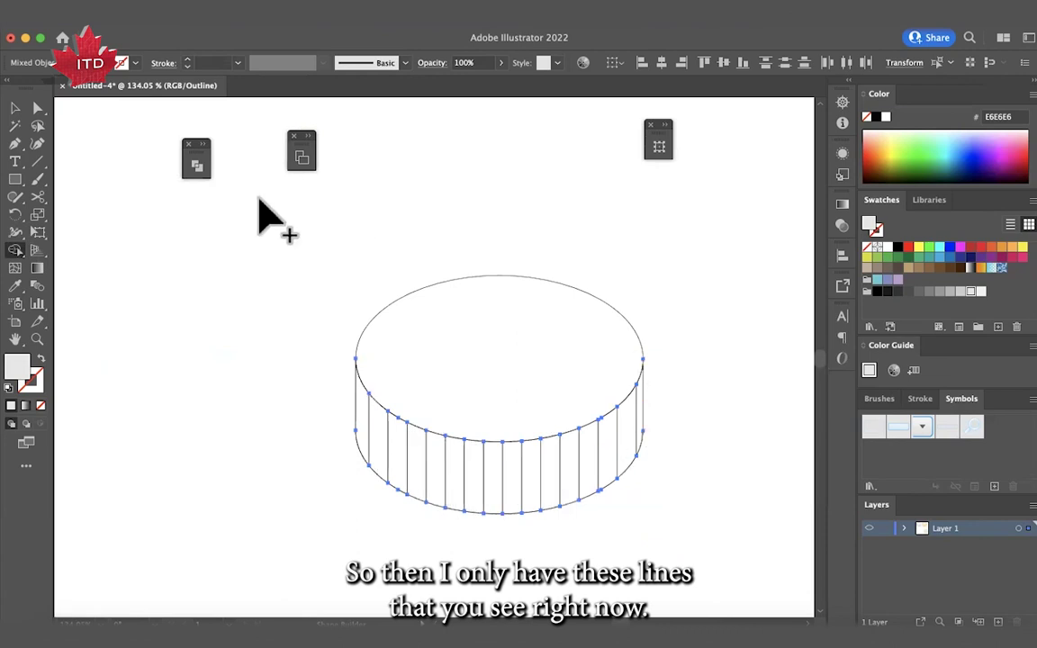
left_click(15, 109)
left_click(240, 349)
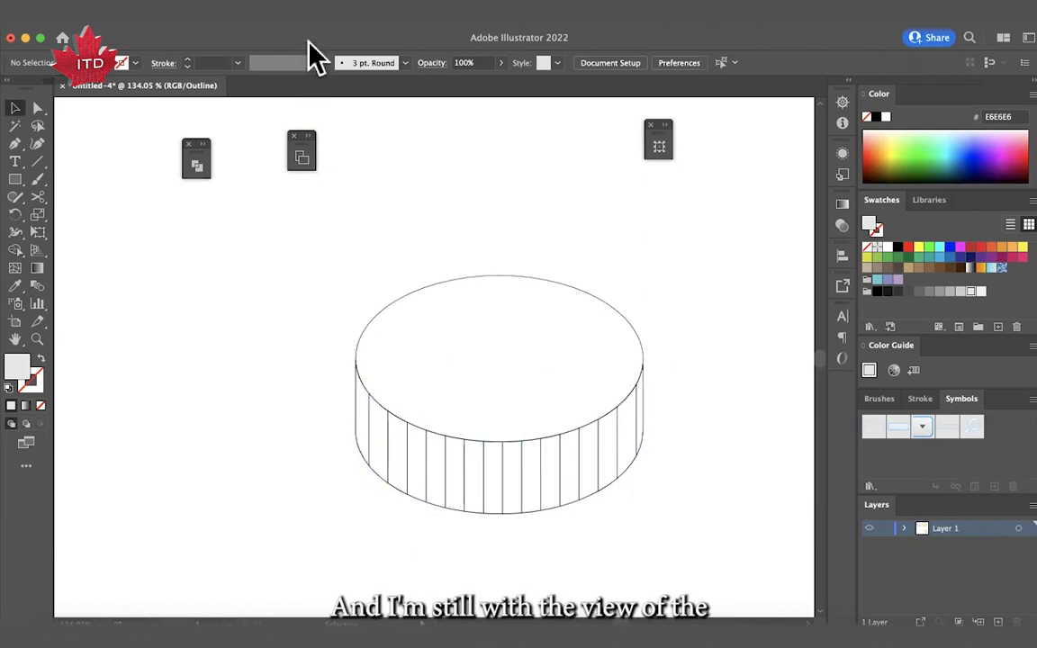
Step: Examine the striped disc in Outline view alongside the two finished dollar coins
key("super+0")
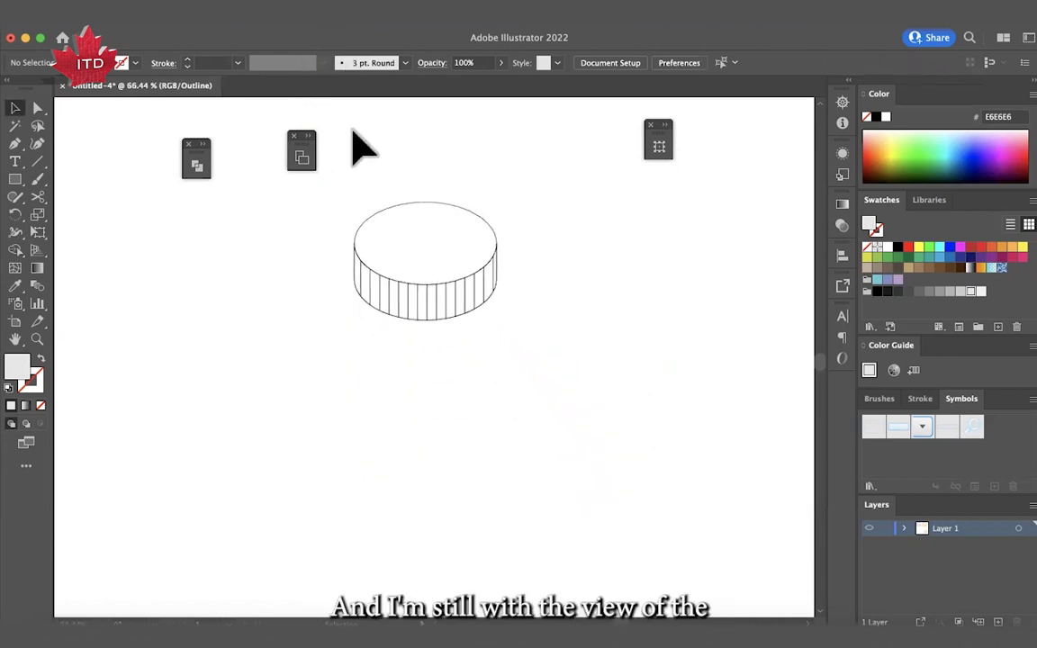
scroll(365, 148, "up", 5)
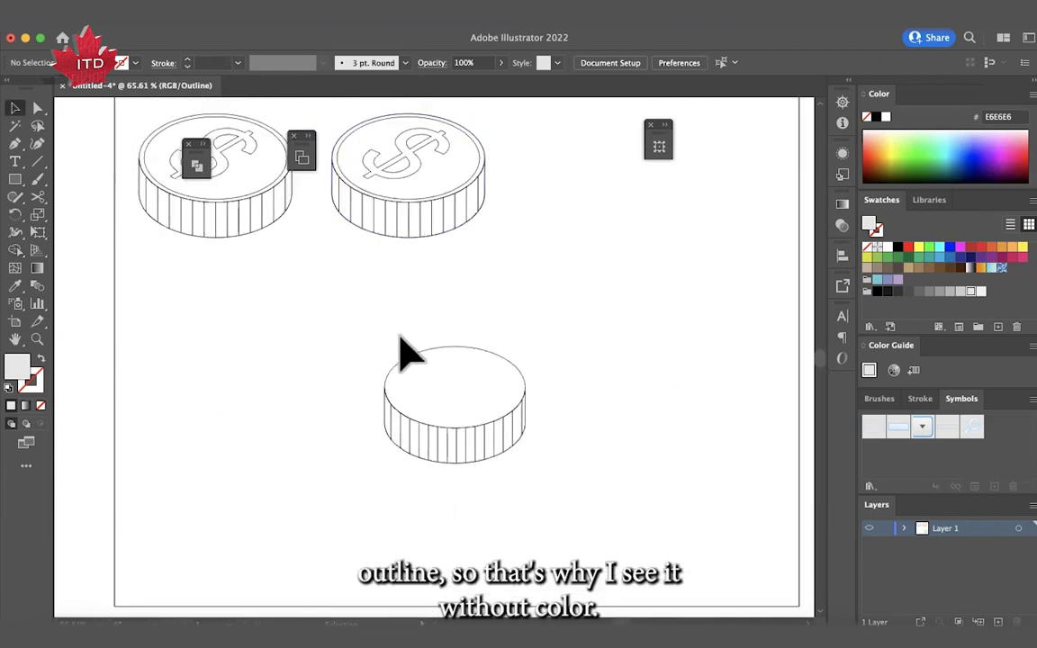
scroll(402, 351, "up", 4)
scroll(406, 352, "up", 1)
scroll(402, 350, "down", 3)
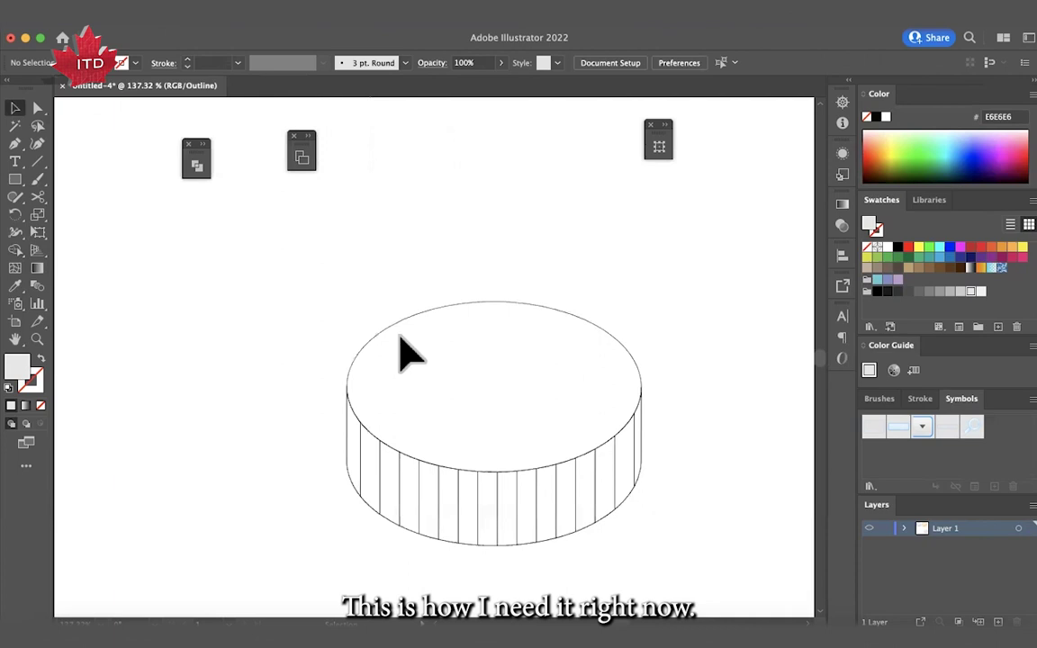
scroll(433, 243, "down", 4)
scroll(433, 259, "up", 1)
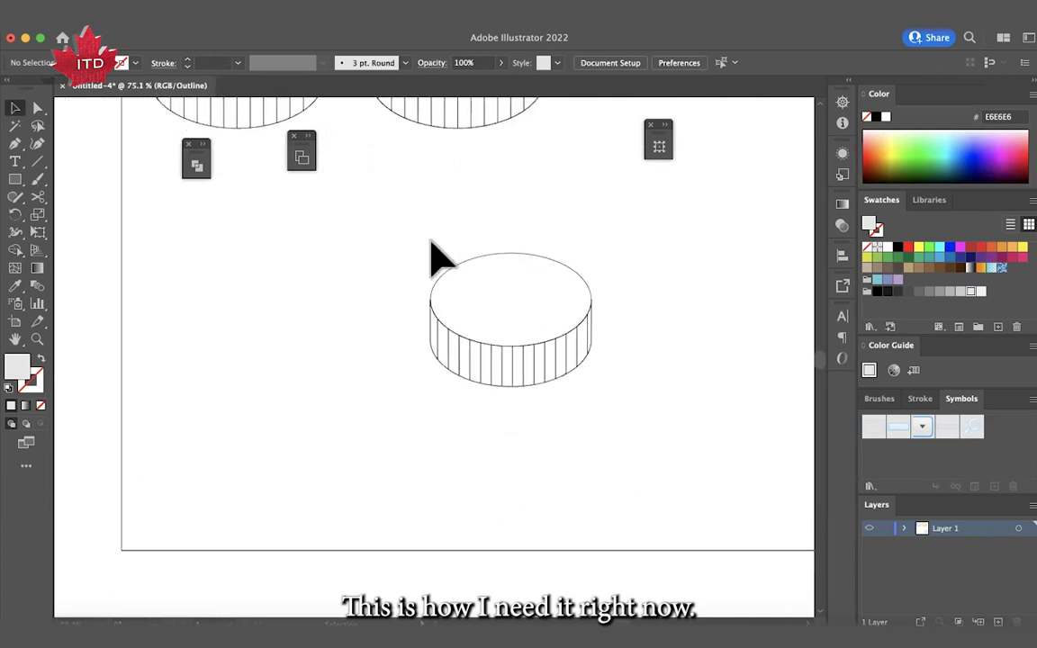
scroll(432, 258, "right", 2)
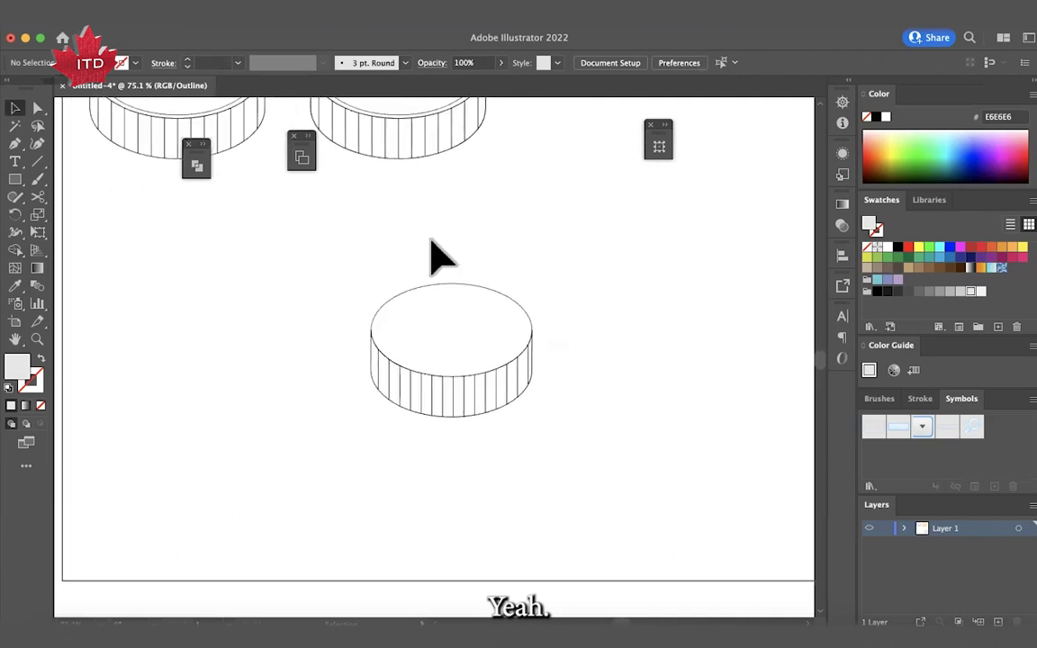
scroll(433, 258, "up", 2)
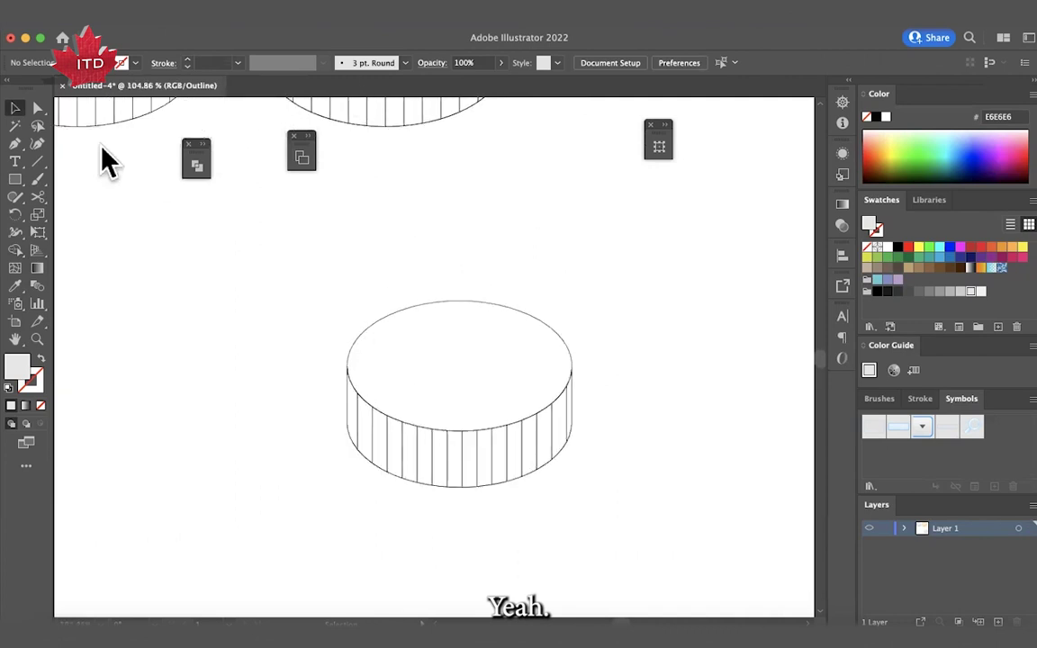
Step: Create a small text box above and to the left of the disc containing a dollar sign in Arial
left_click(14, 164)
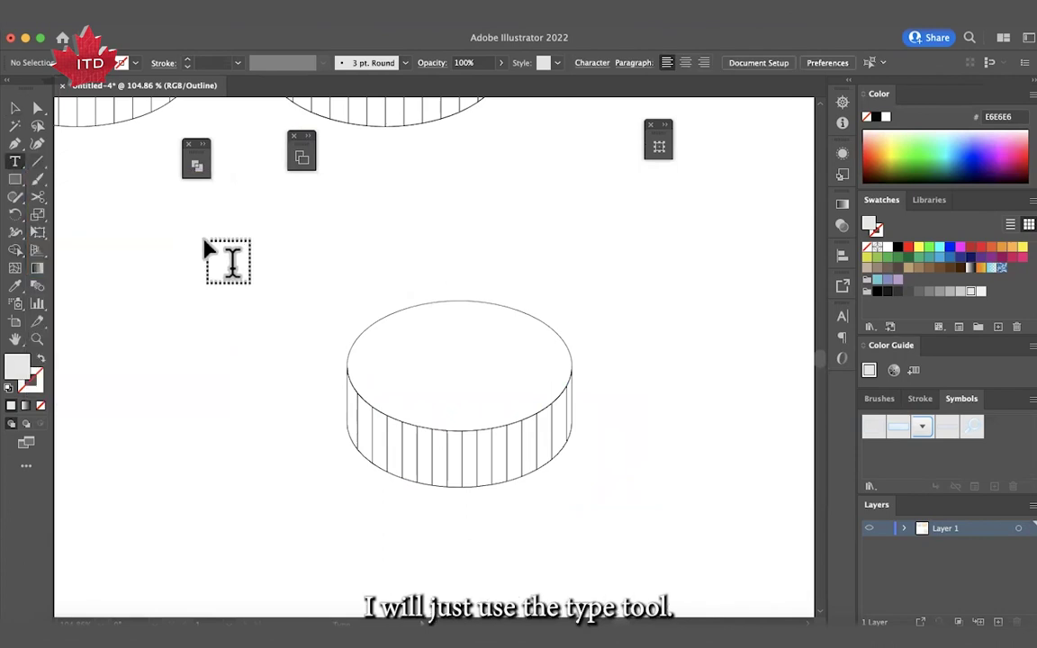
left_click_drag(205, 241, 242, 269)
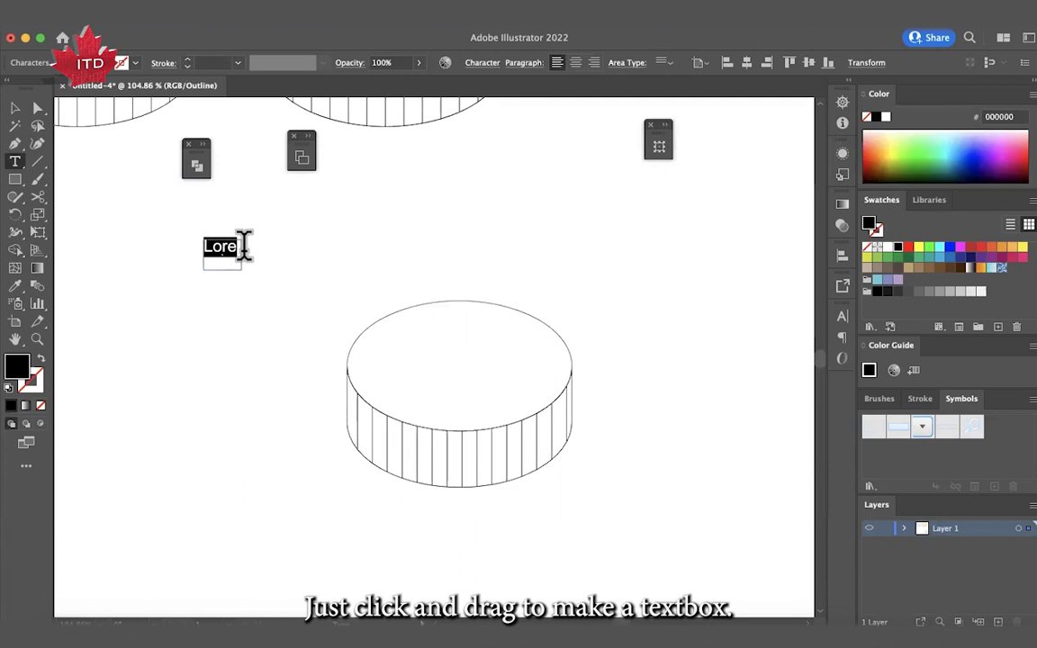
left_click_drag(228, 248, 202, 252)
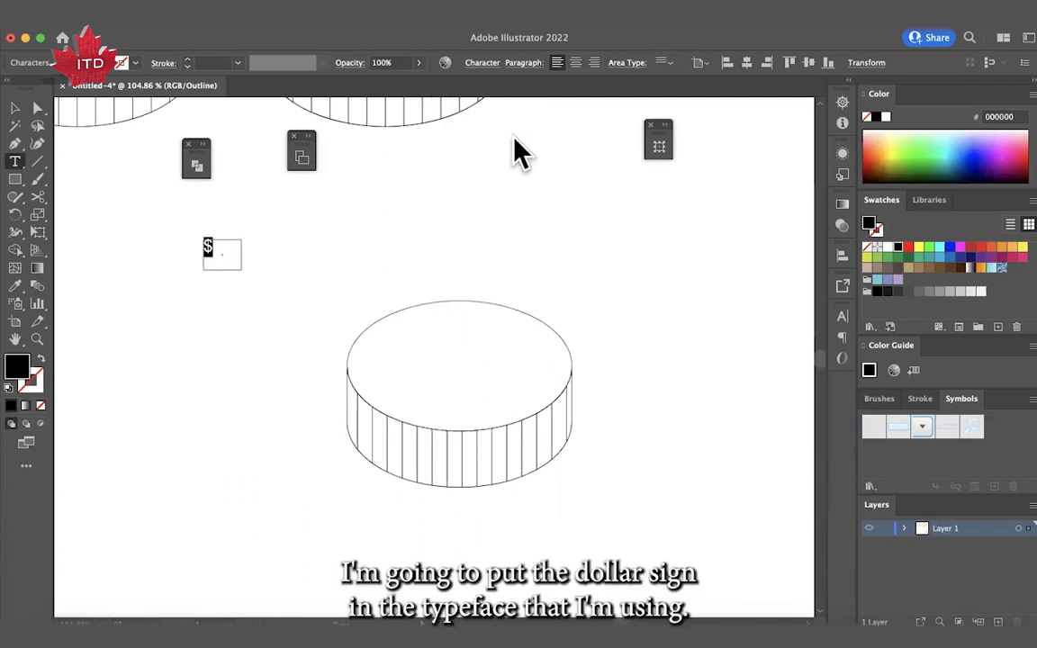
left_click(482, 65)
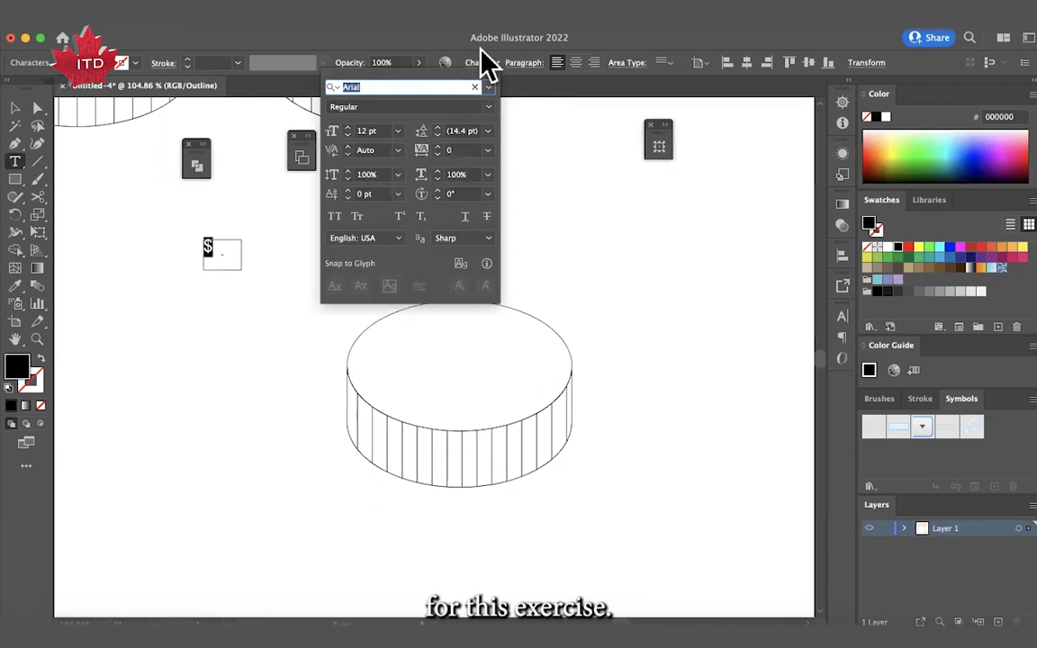
left_click(16, 108)
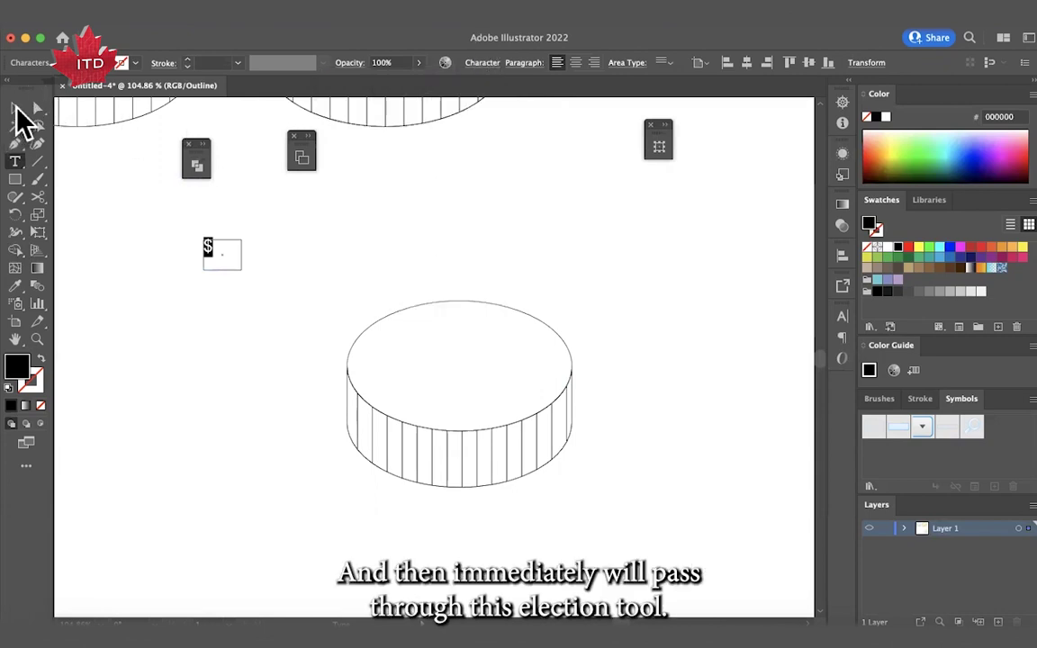
left_click(15, 108)
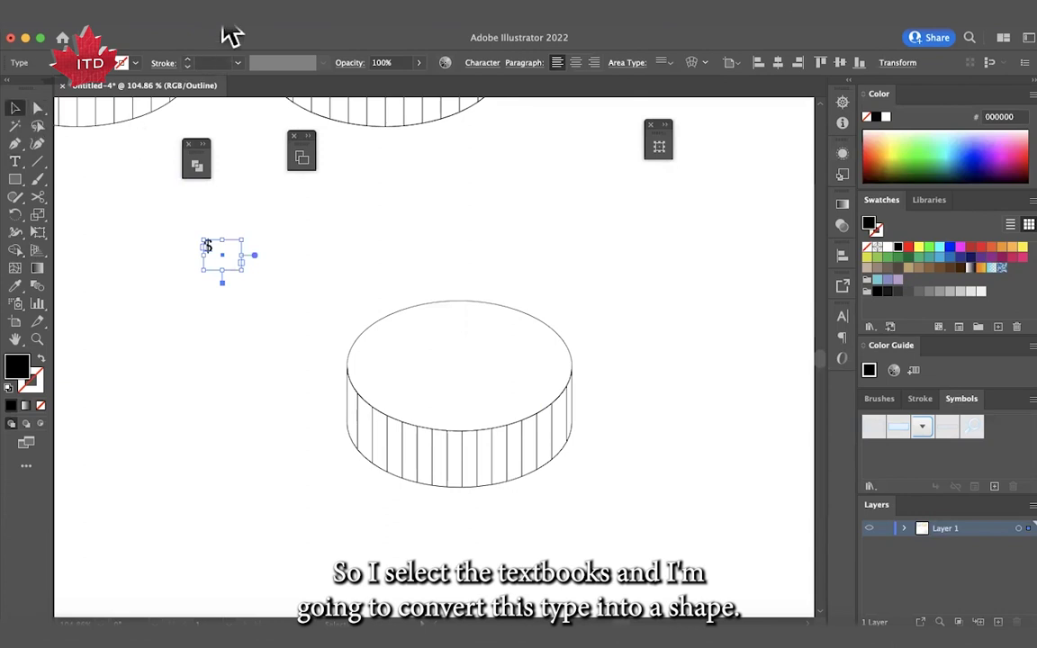
Step: Convert the dollar sign to outlines and scale it up proportionally to roughly the height of the disc
left_click(225, 24)
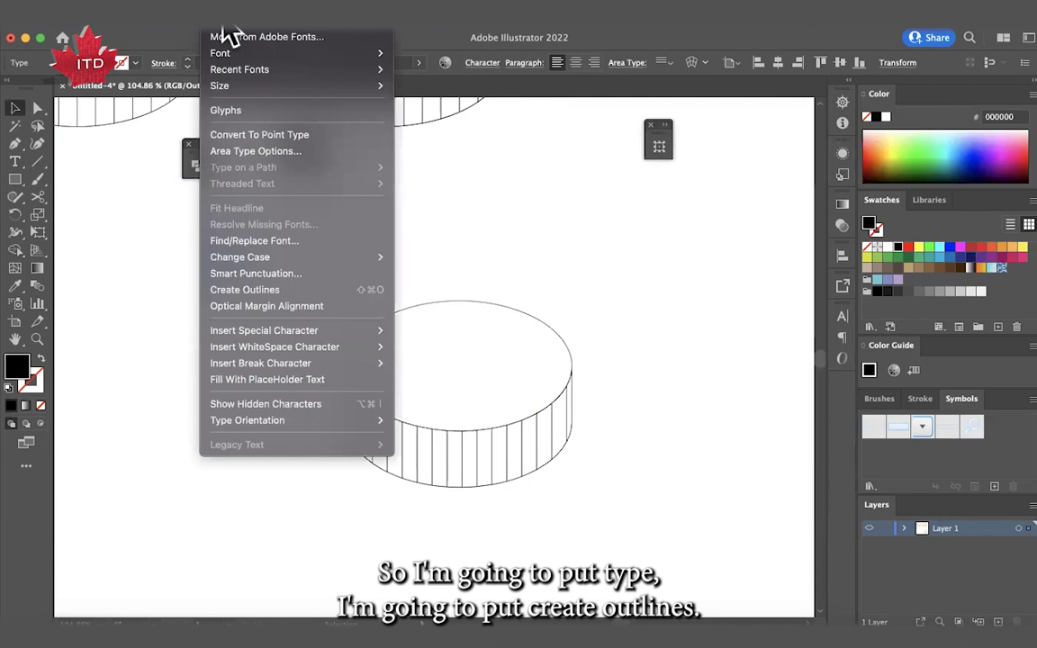
left_click(267, 290)
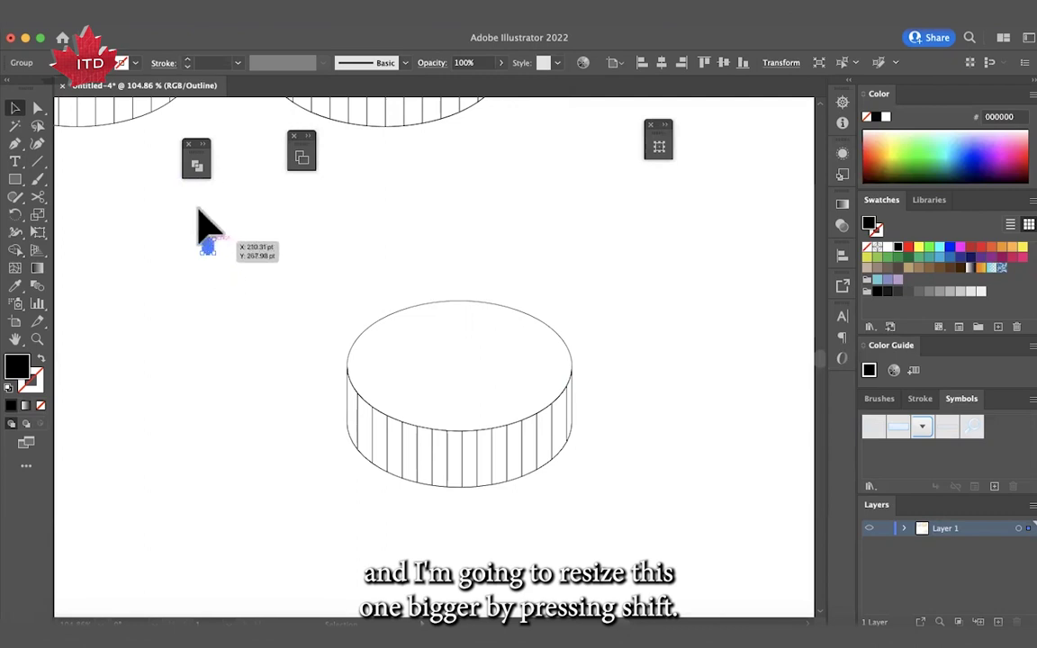
scroll(207, 261, "up", 3)
left_click_drag(205, 252, 429, 493)
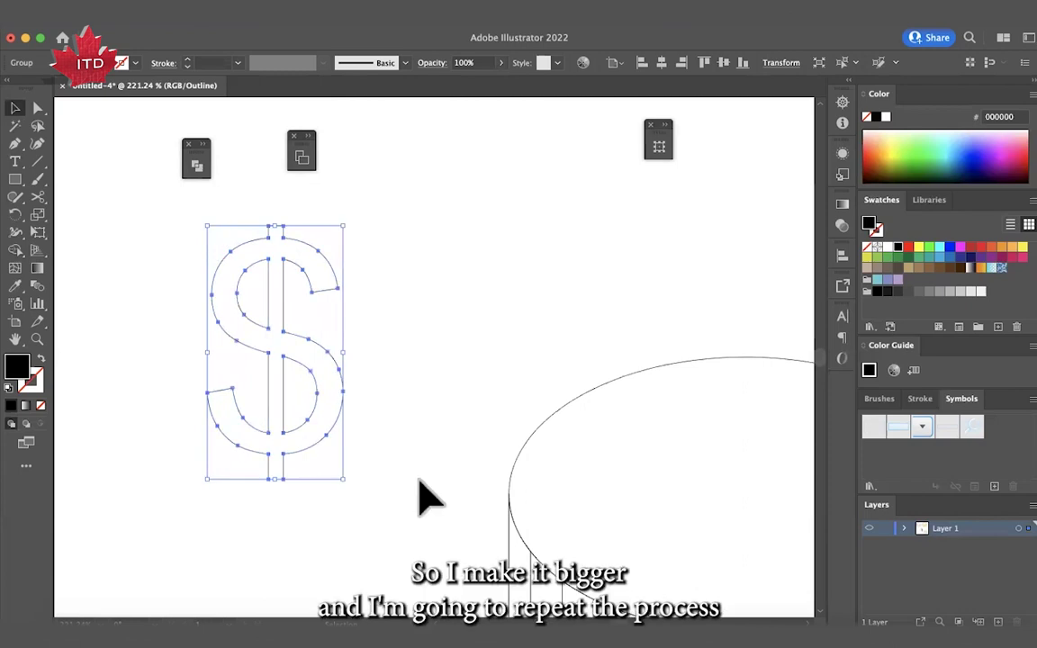
scroll(428, 494, "down", 5)
scroll(428, 493, "down", 2)
scroll(428, 493, "right", 3)
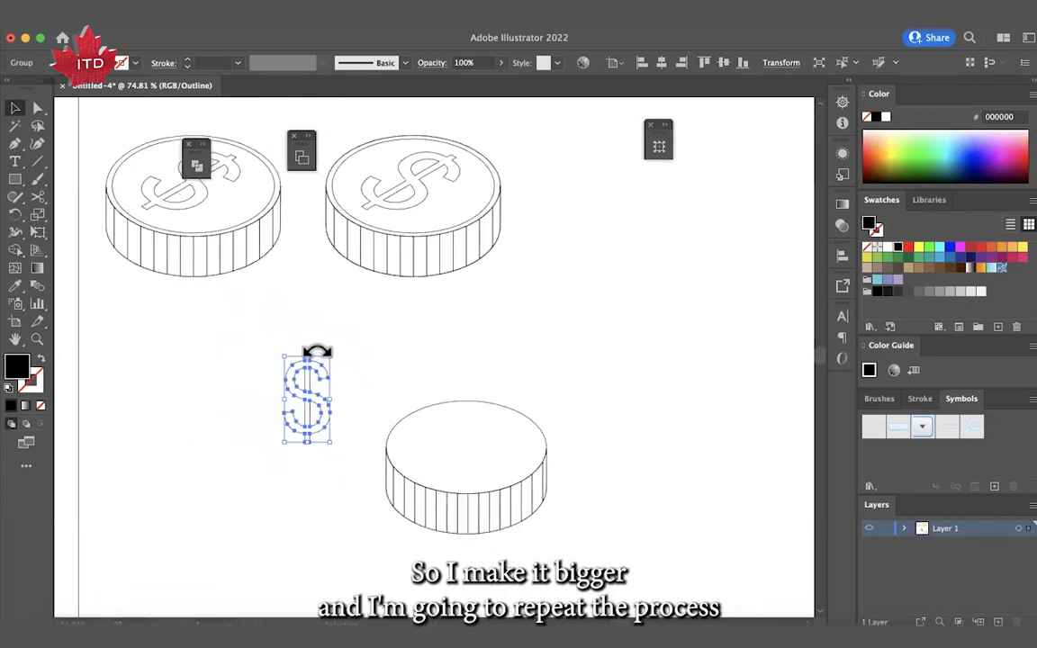
left_click_drag(333, 358, 352, 323)
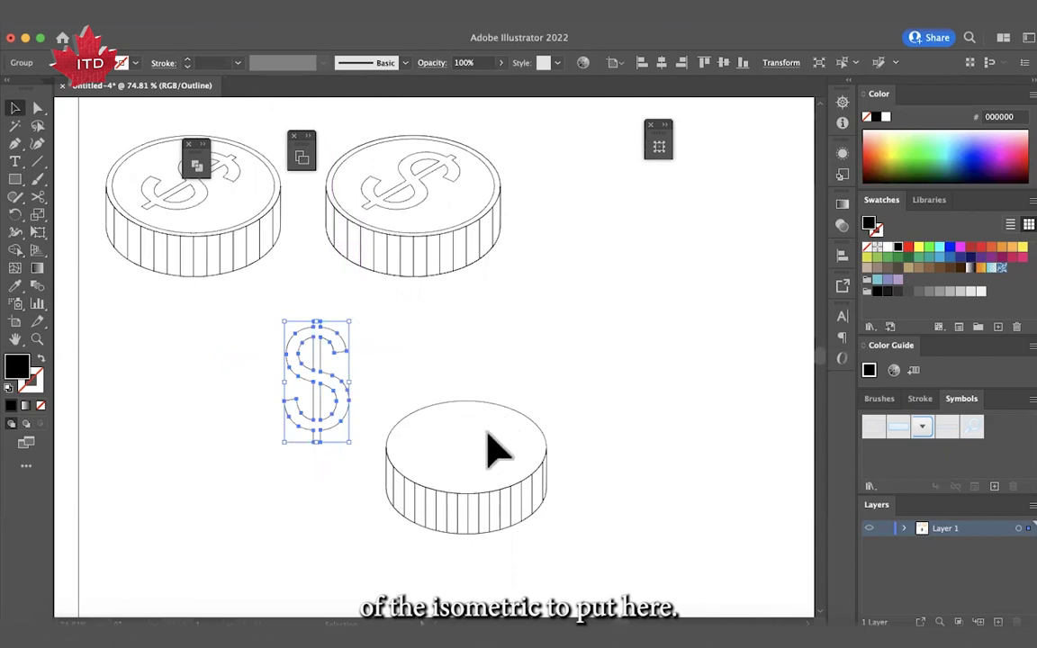
left_click(371, 394)
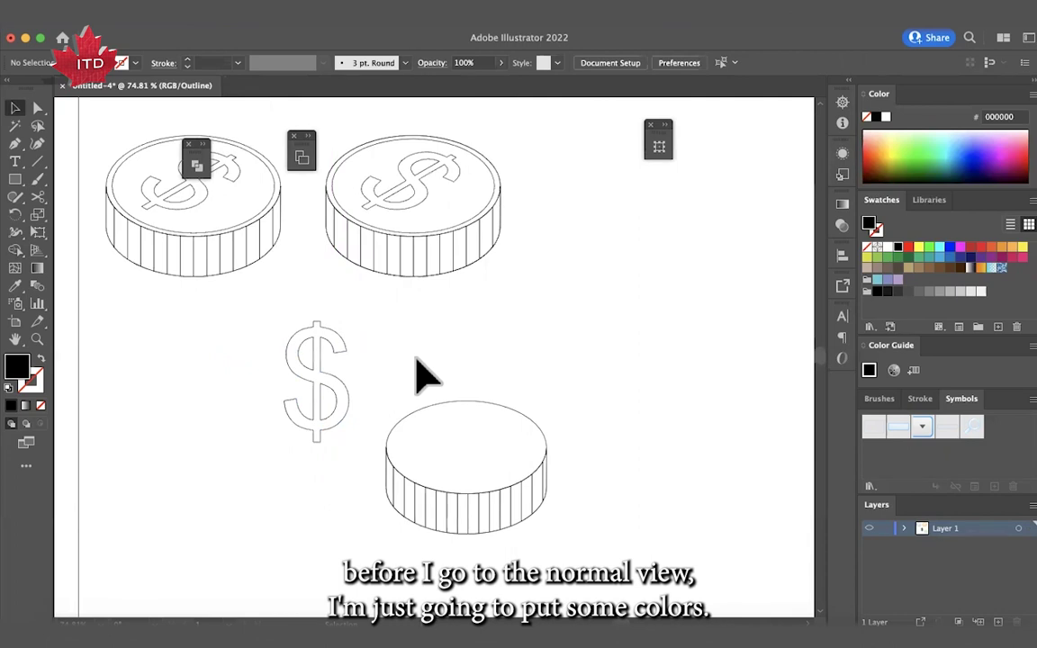
Step: Select every second strip on the disc's side, starting with the leftmost, and fill them with grey B3B3B3
left_click(389, 482)
scroll(405, 539, "up", 6)
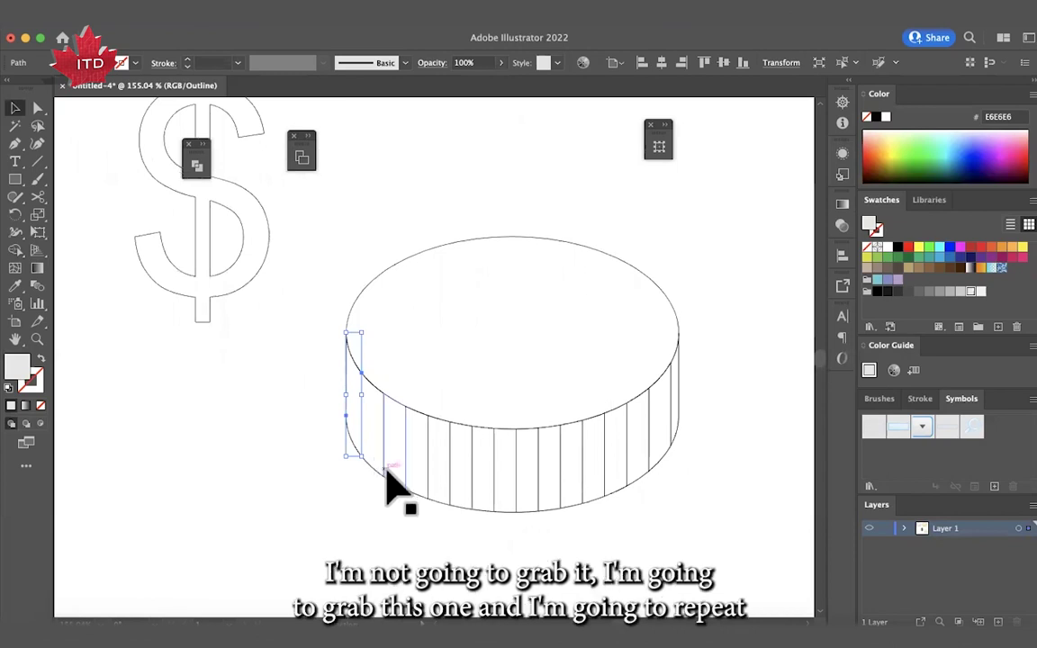
left_click(396, 484)
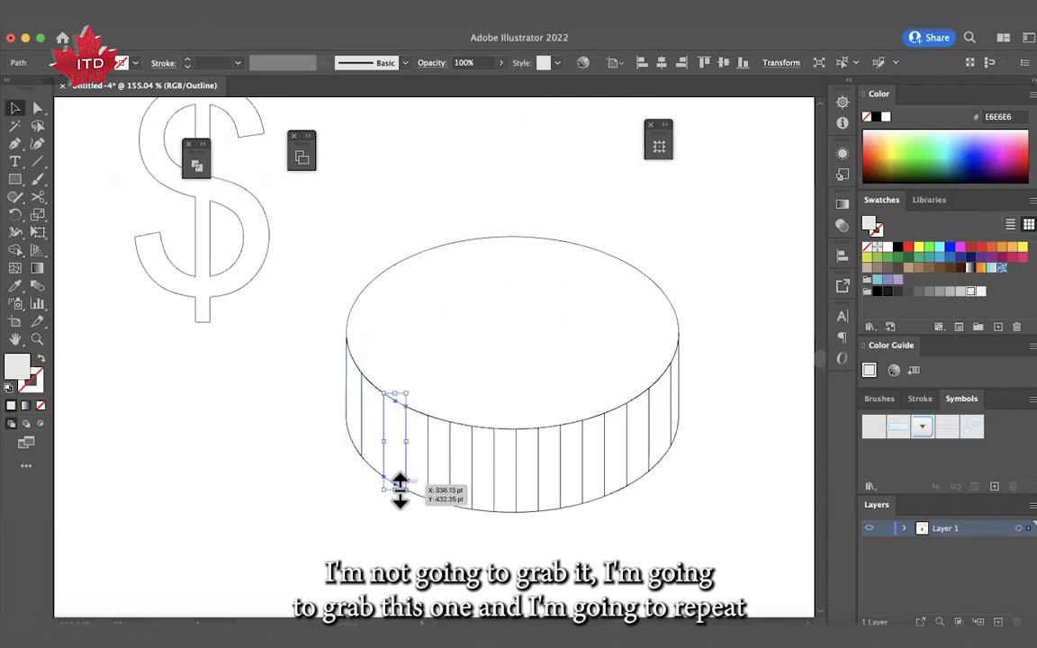
left_click_drag(349, 419, 350, 431)
left_click(403, 493, "shift")
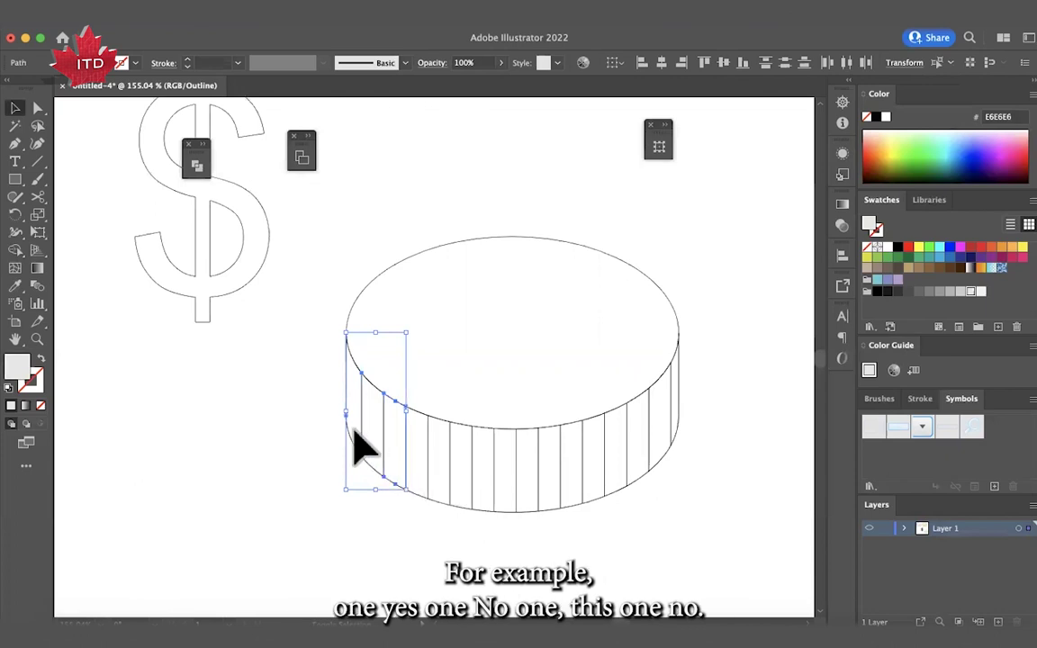
left_click(397, 460)
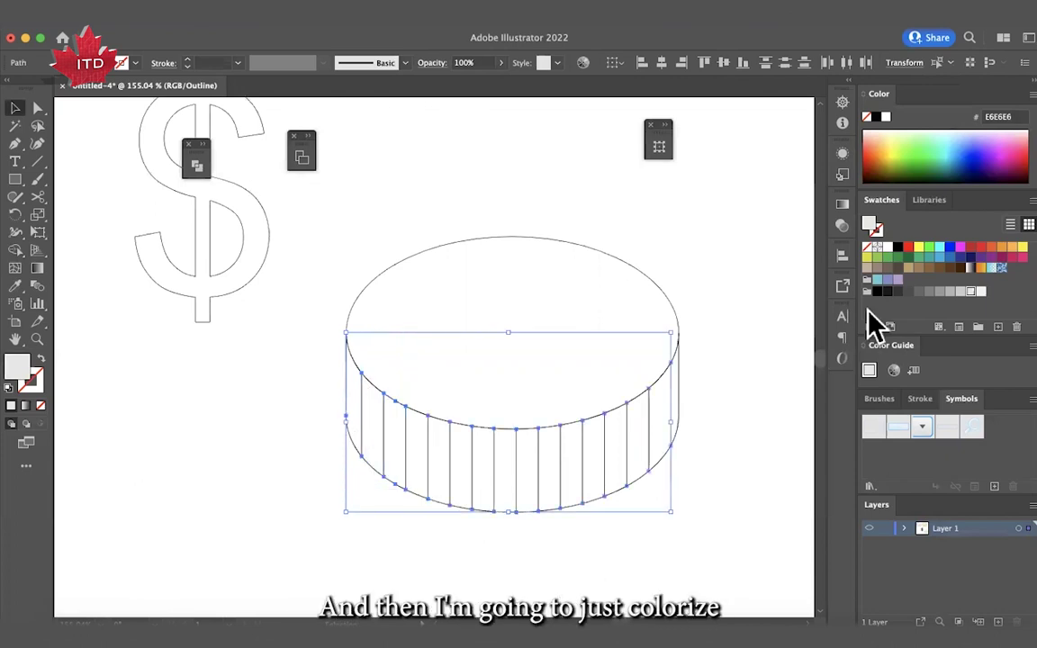
left_click(948, 291)
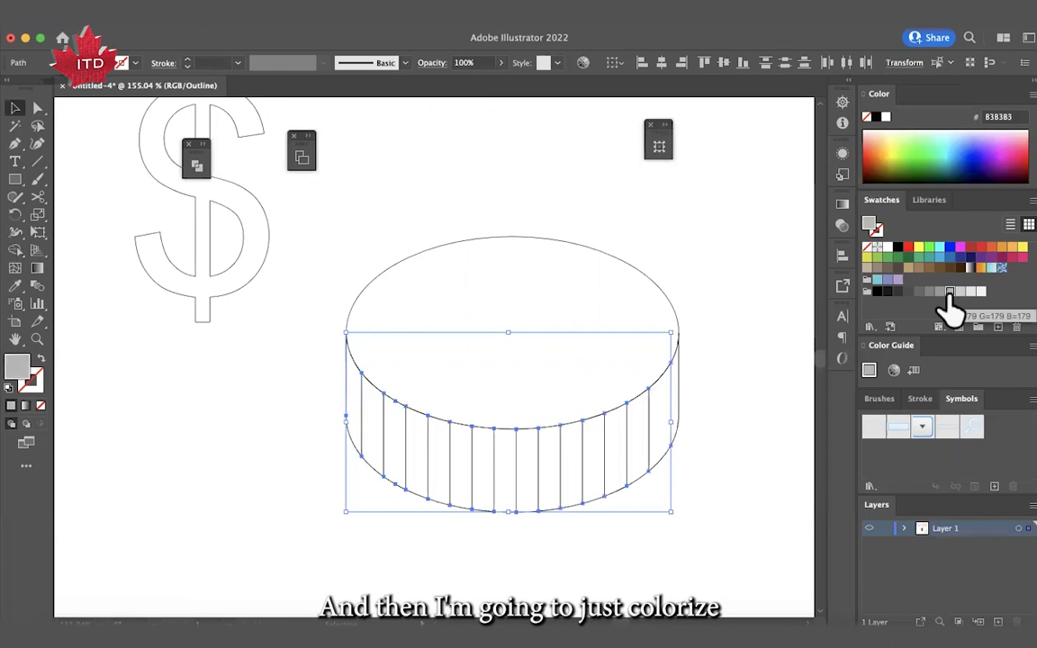
left_click(734, 390)
Step: Fill the disc's top ellipse with light grey CCCCCC and return the document from Outline to Preview view
left_click(678, 317)
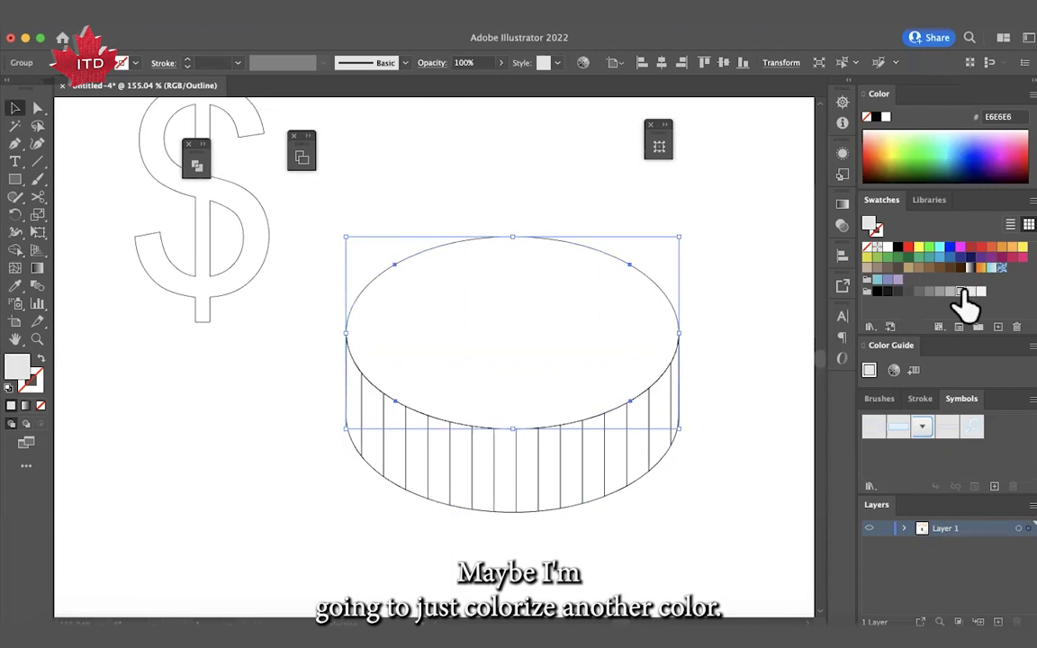
left_click(961, 294)
left_click(700, 331)
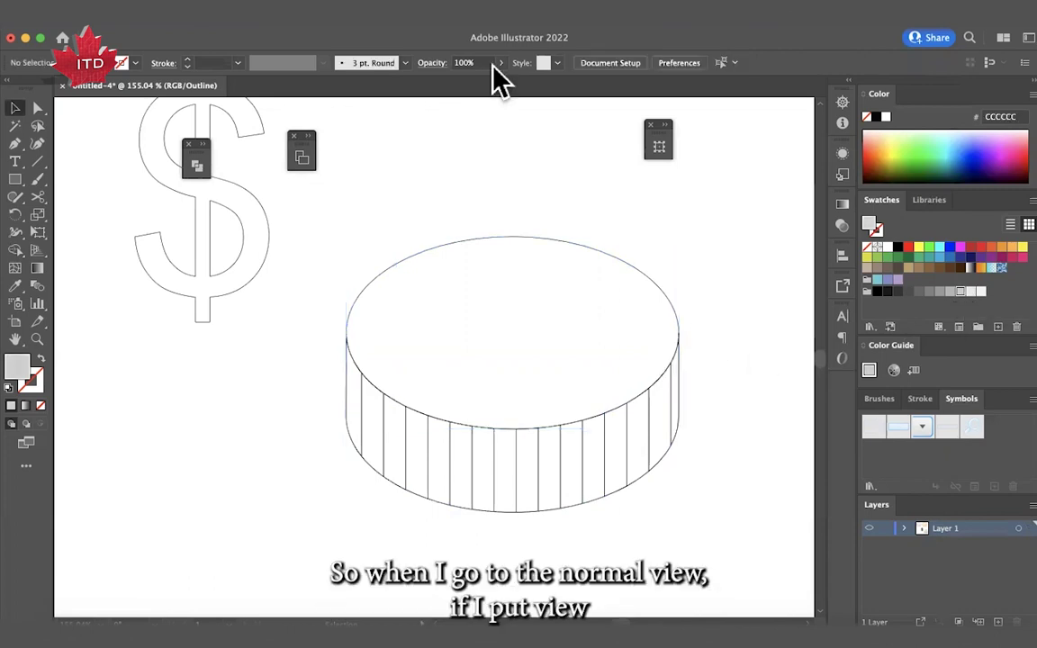
left_click(358, 34)
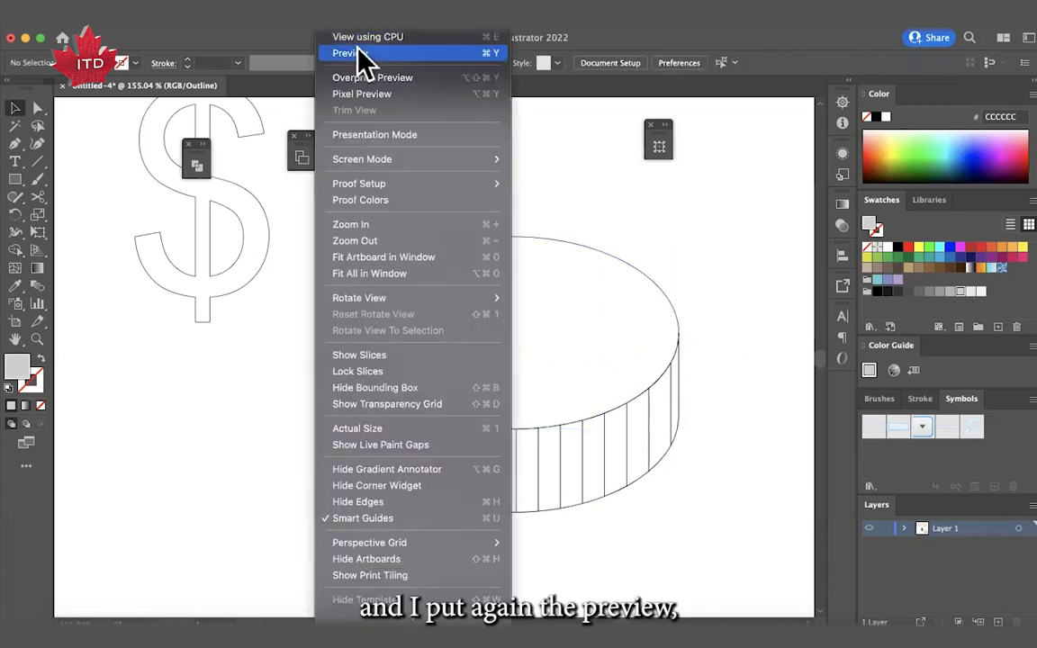
left_click(351, 53)
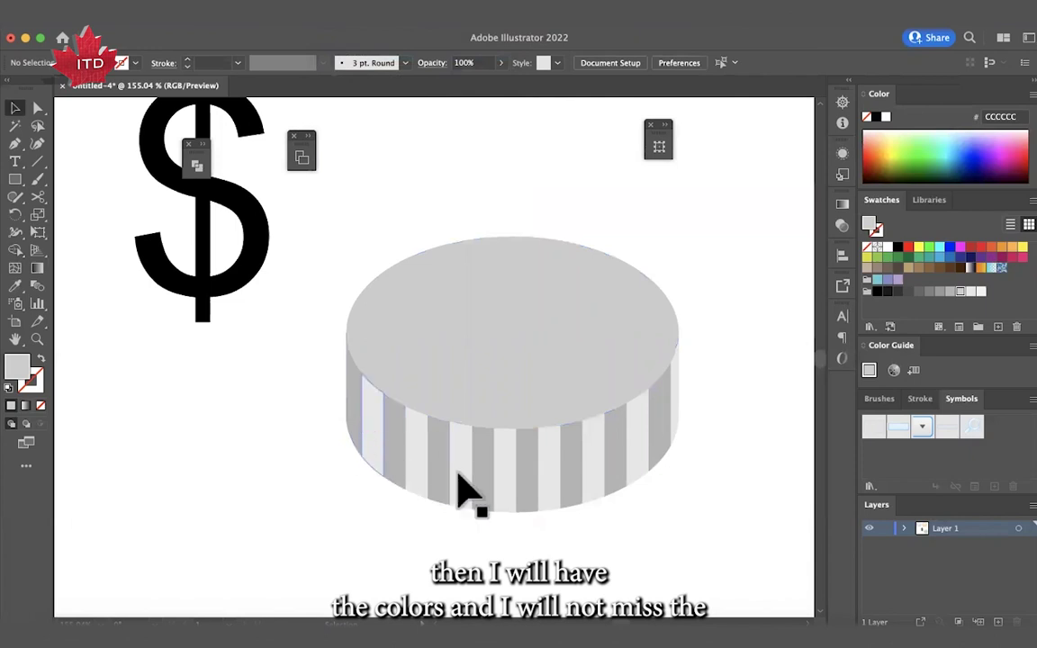
left_click(351, 423)
left_click(400, 463)
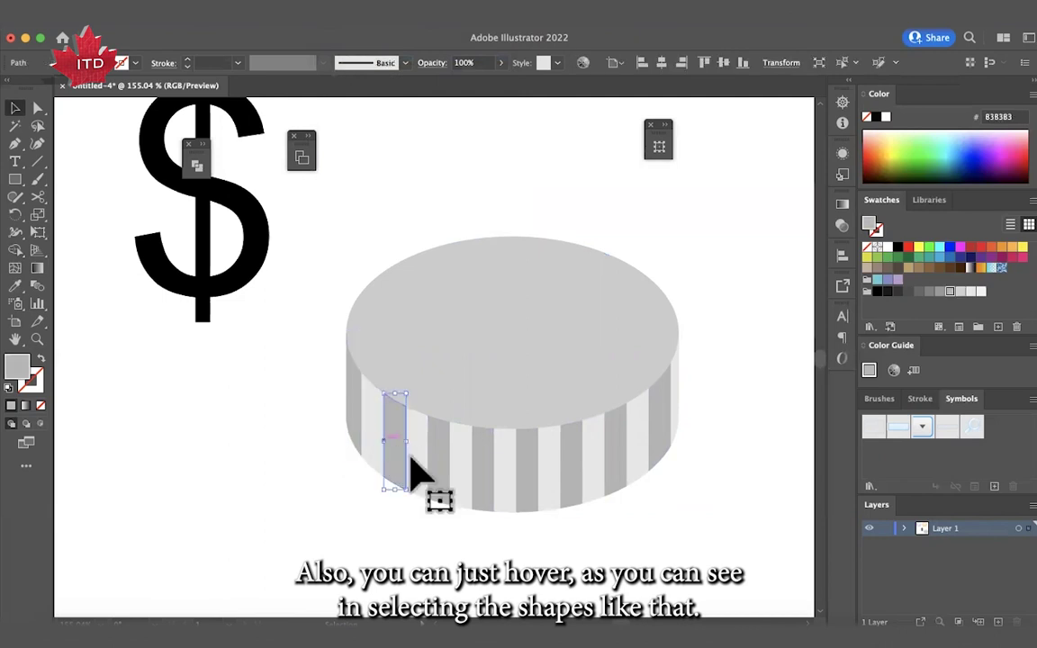
left_click(457, 500)
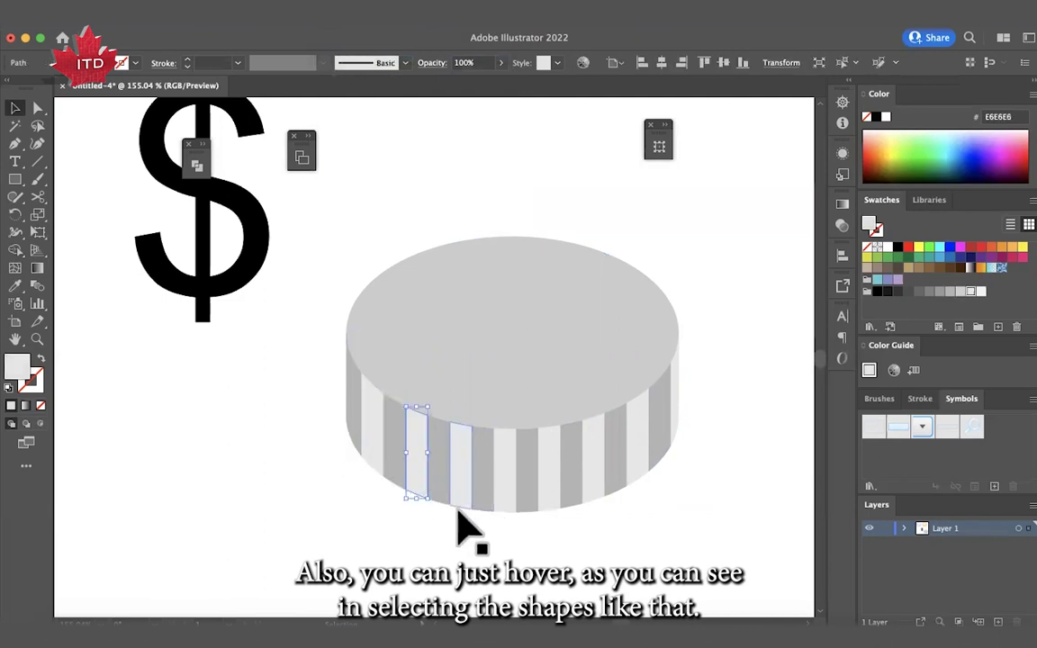
left_click(590, 548)
left_click(419, 477)
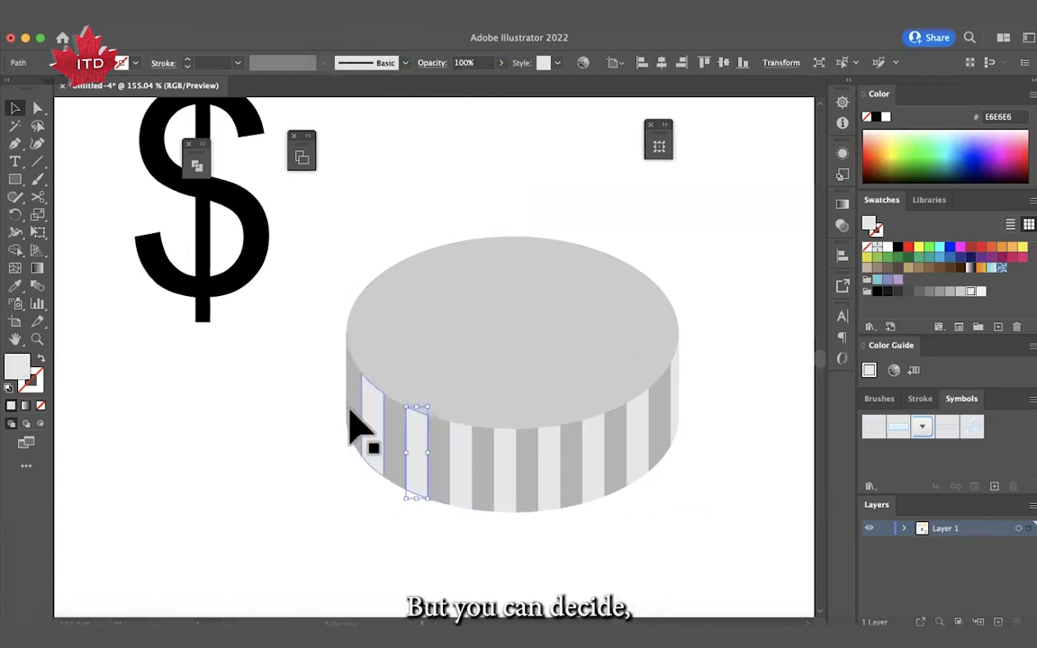
left_click(326, 437)
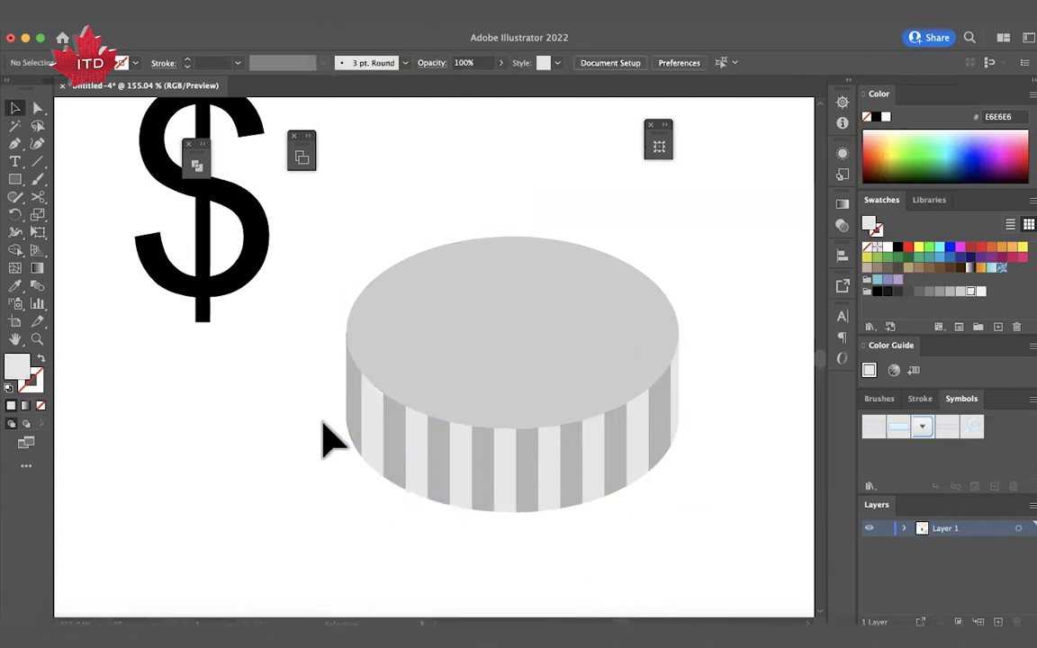
Step: Apply the classic 3D Extrude & Bevel effect to the dollar sign with Isometric Top position and 0 pt extrude depth
left_click(257, 252)
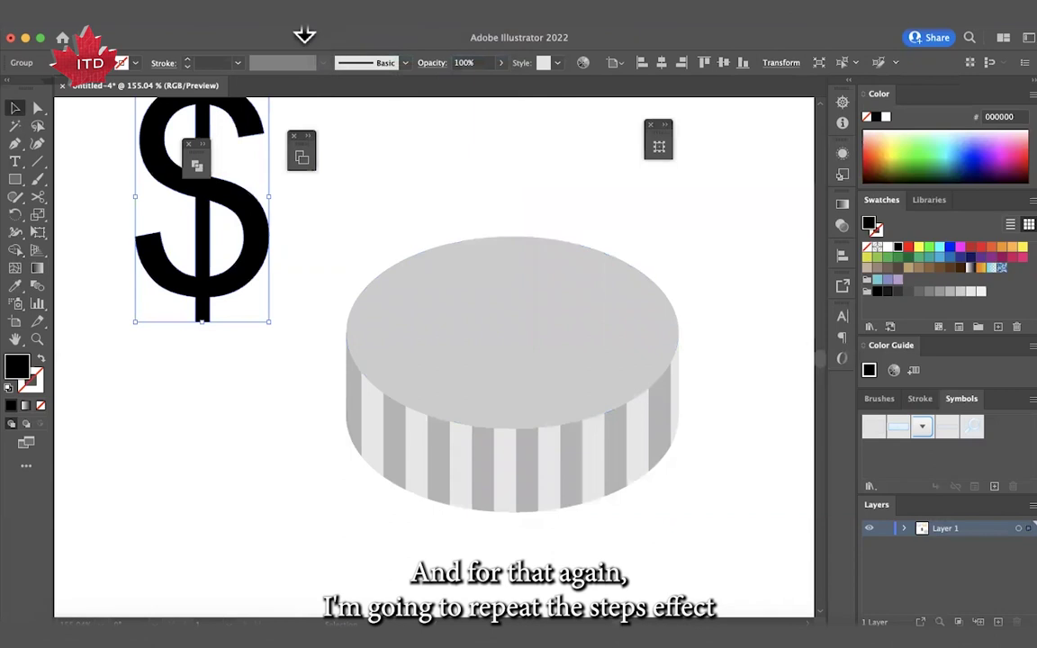
left_click(303, 28)
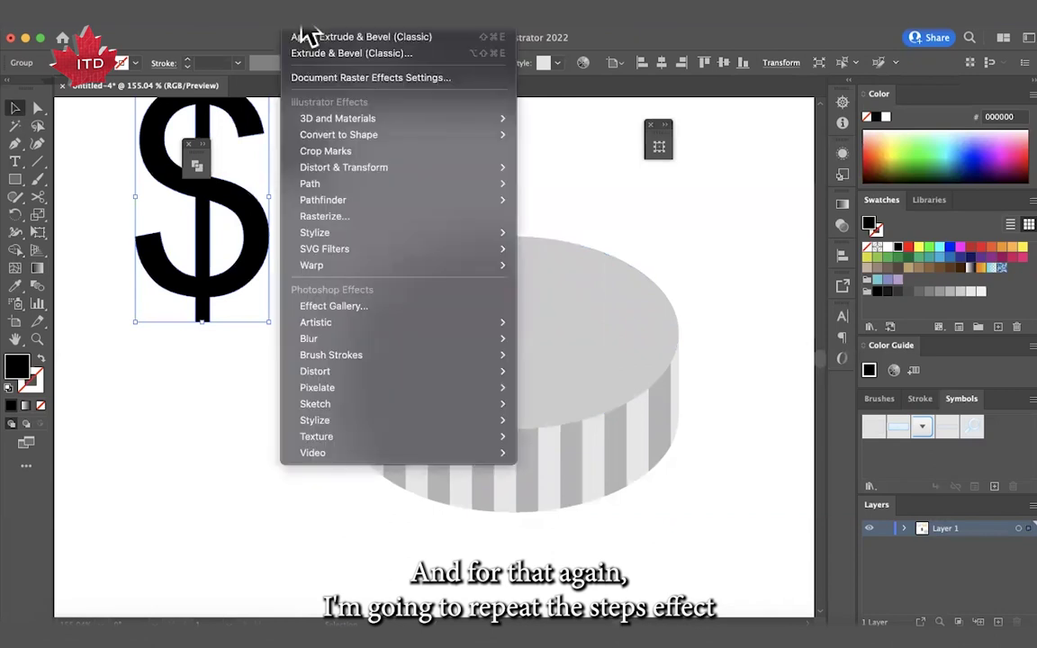
mouse_move(343, 125)
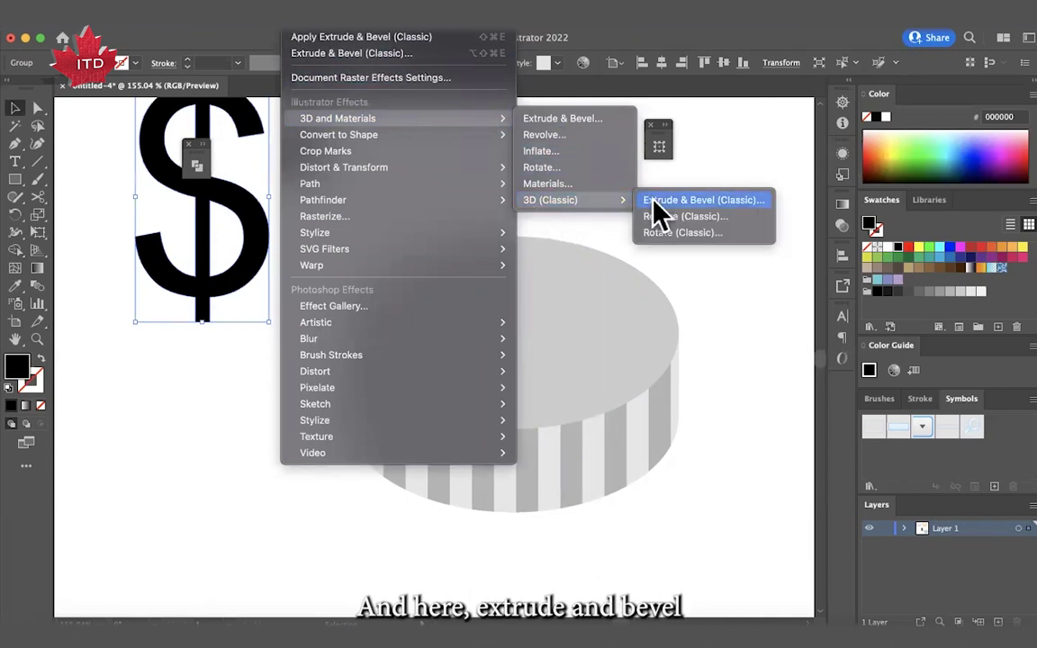
left_click(655, 202)
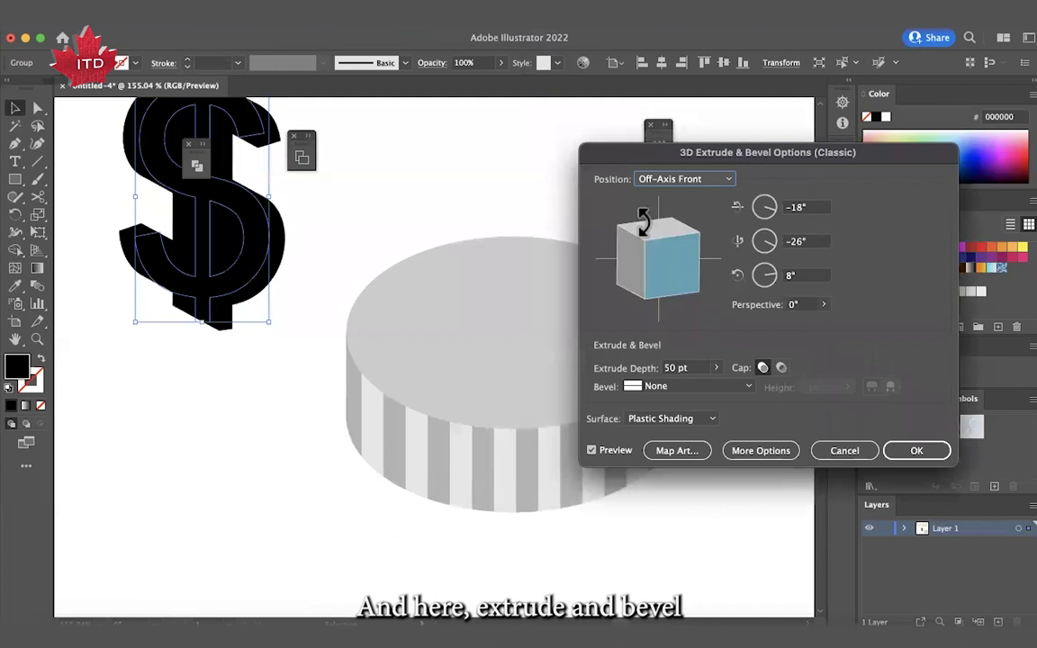
left_click(684, 178)
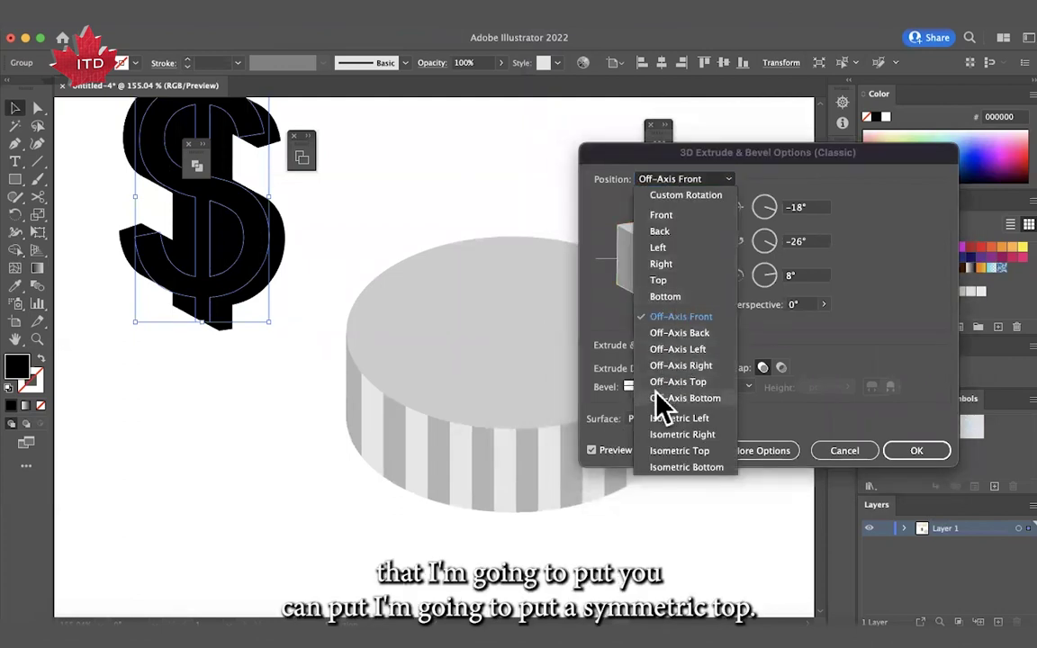
left_click(663, 453)
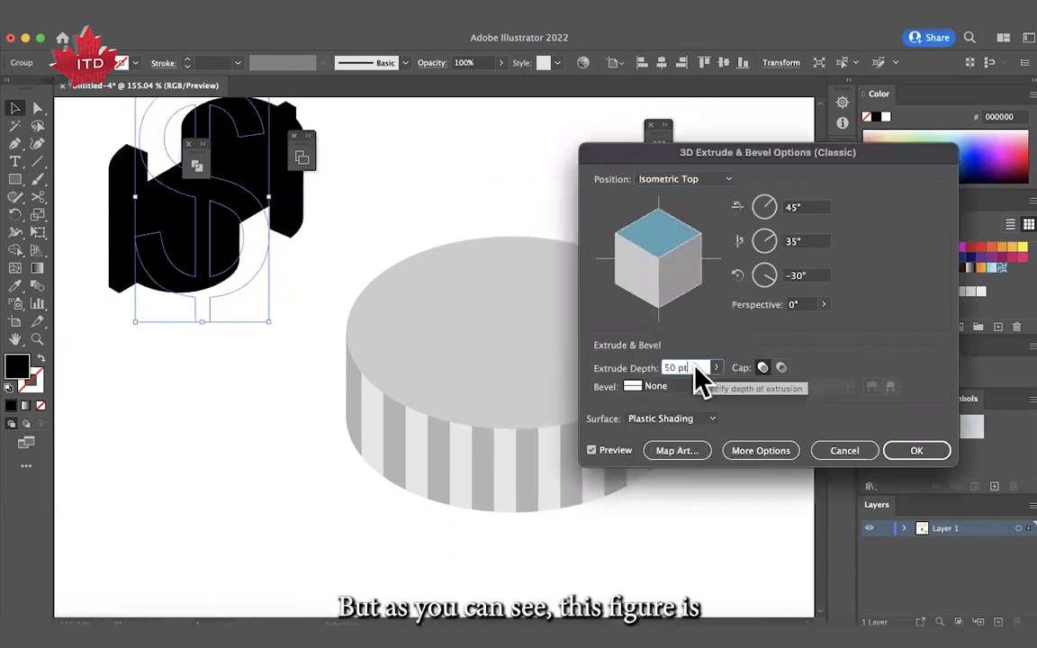
scroll(695, 371, "down", 20)
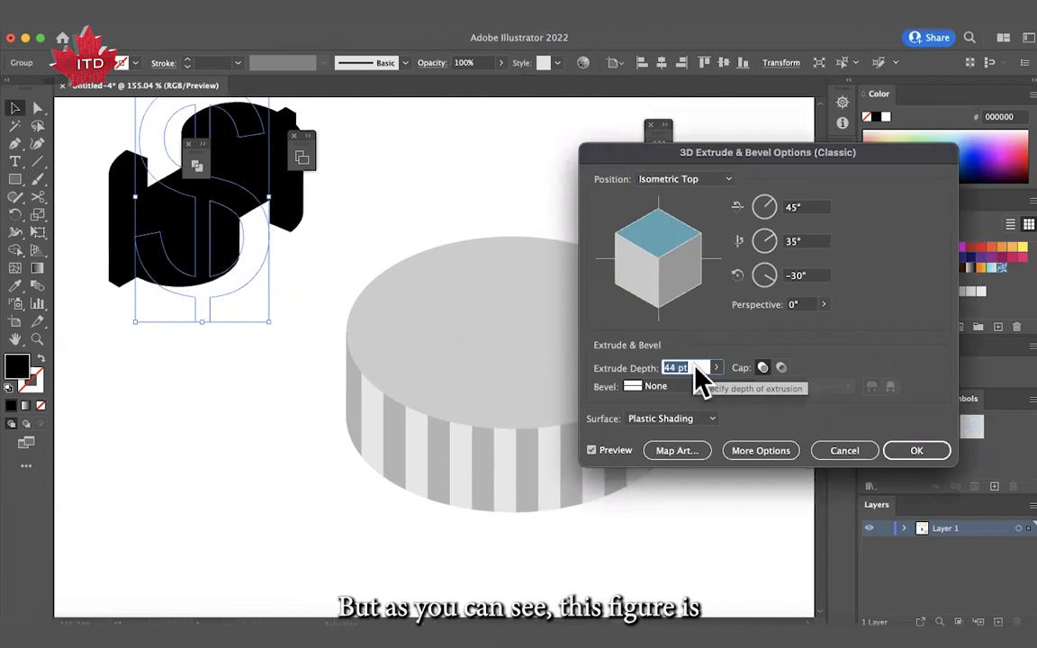
scroll(698, 378, "down", 20)
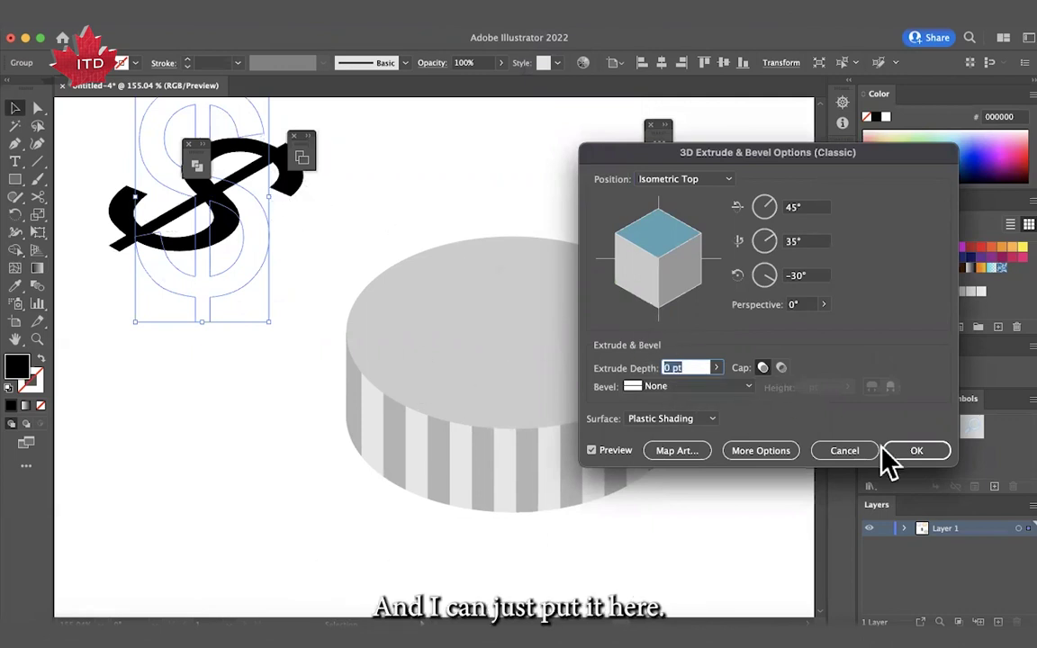
left_click(927, 452)
left_click(927, 448)
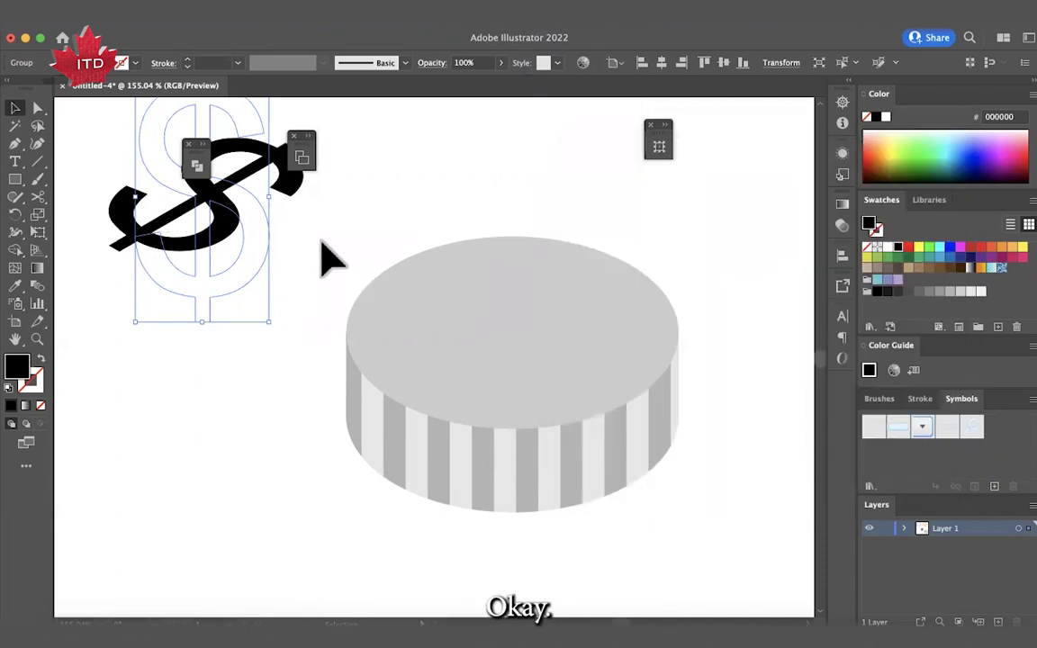
Step: Expand the appearance of the isometric dollar sign into plain shapes
scroll(325, 255, "up", 3)
scroll(325, 254, "left", 3)
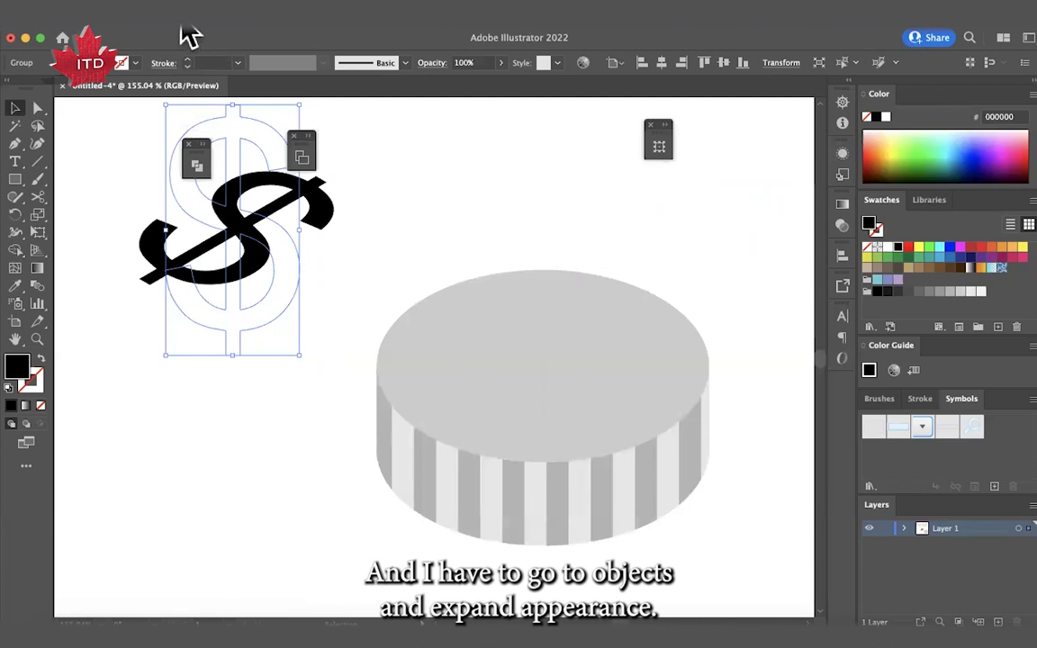
left_click(183, 29)
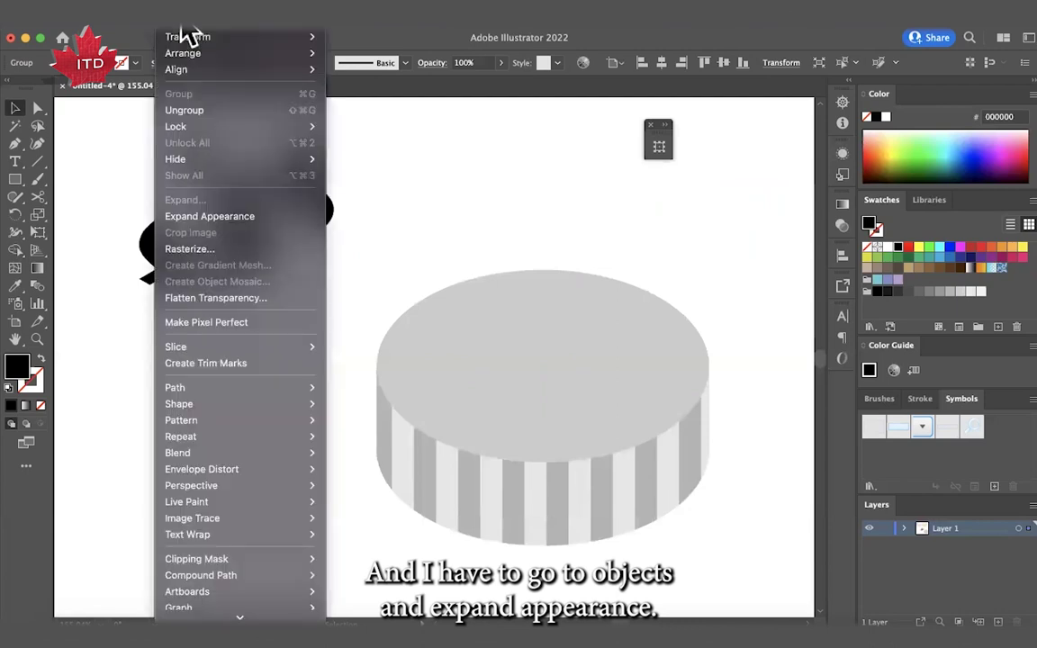
left_click(221, 216)
Step: Move the dollar sign onto the centre of the disc's top and fill it with light grey E6E6E6
left_click_drag(232, 233, 546, 361)
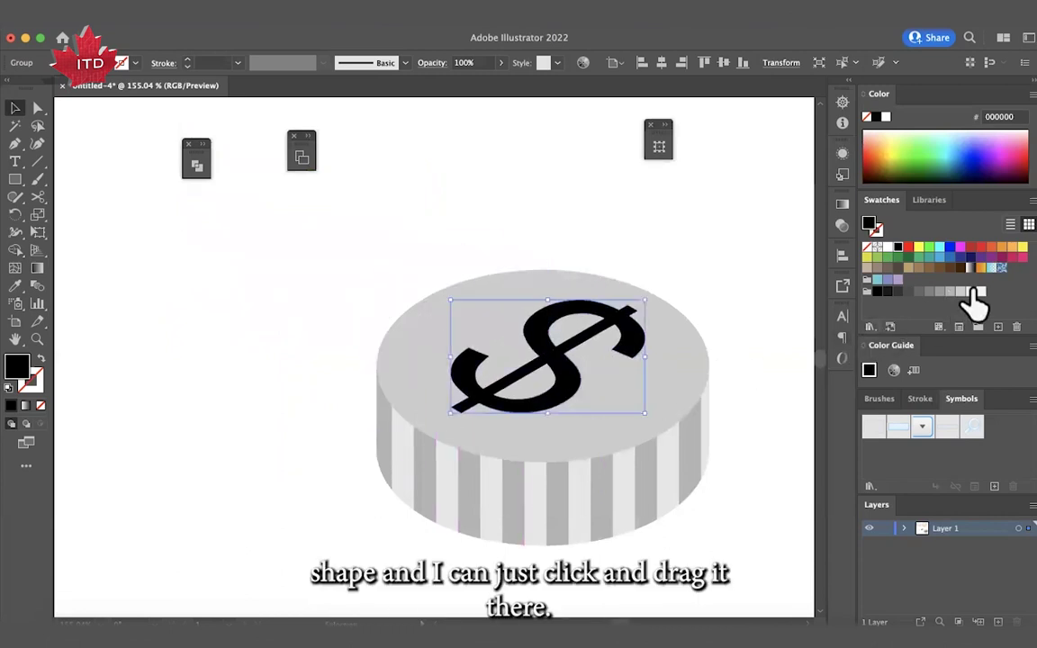
left_click(975, 291)
left_click(778, 266)
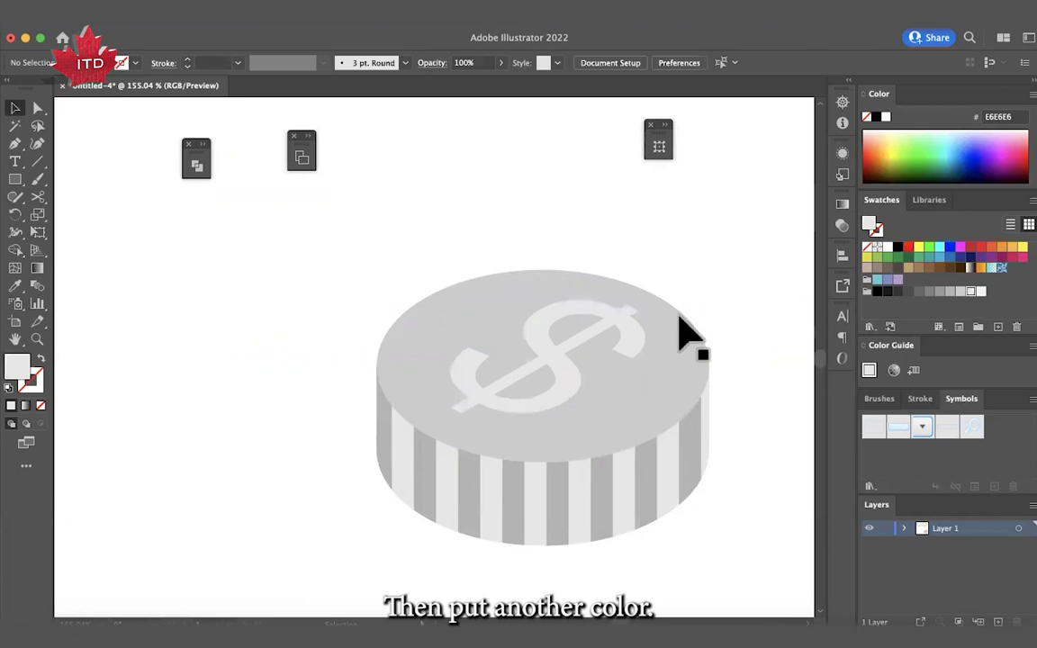
Step: Duplicate the disc's top ellipse in place and shrink the copy proportionally about its centre to about 152 × 88 pt
left_click(666, 334)
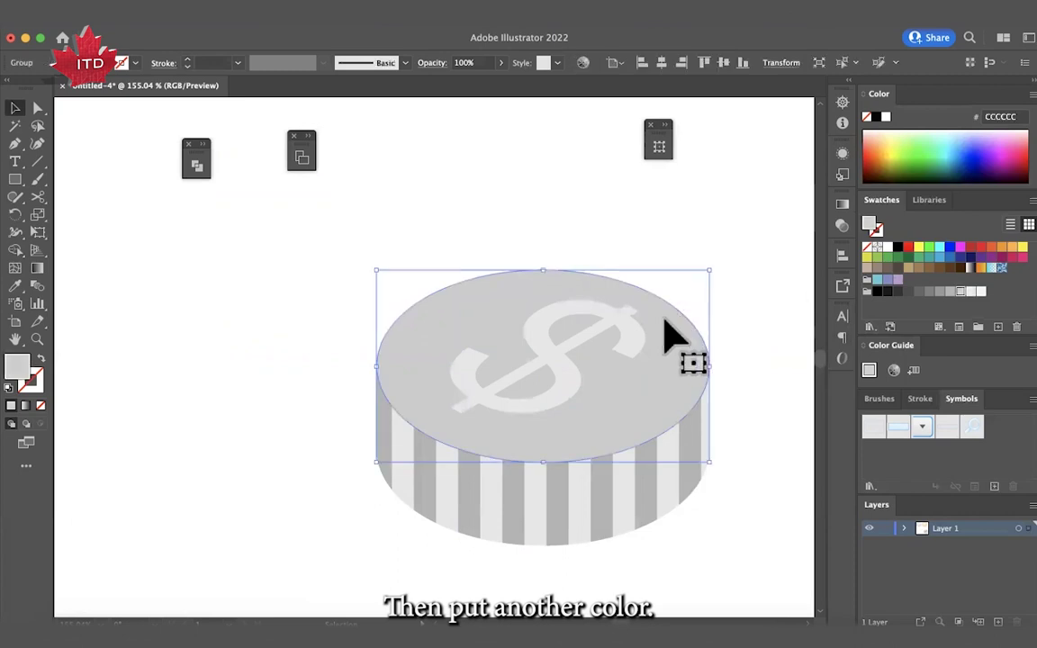
key("super+c")
key("super+f")
left_click(679, 363)
left_click_drag(710, 278, 705, 283)
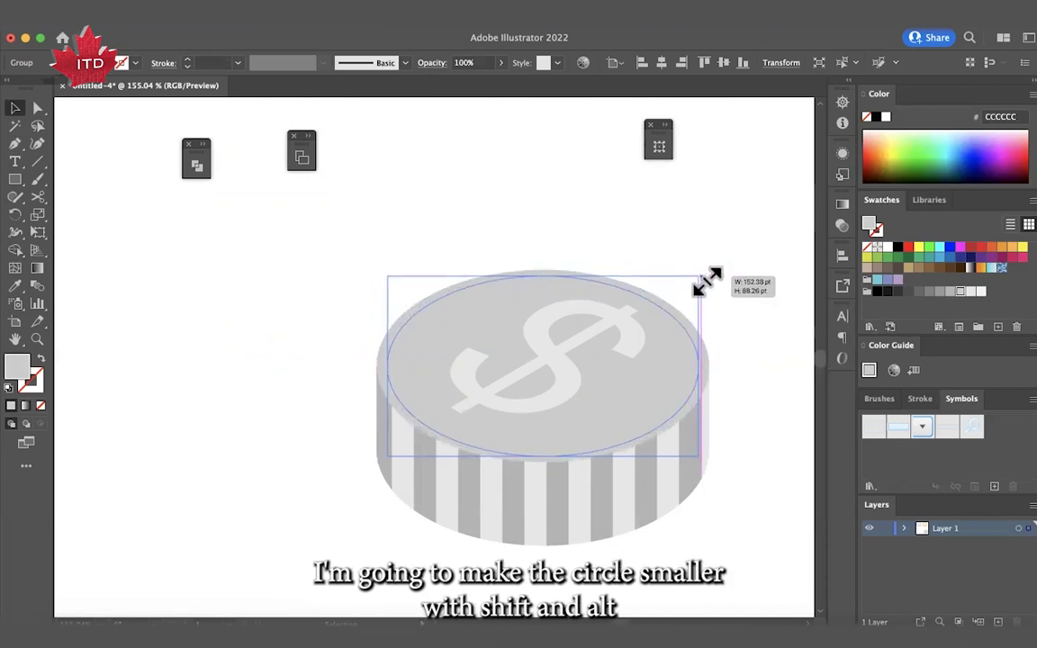
left_click_drag(706, 281, 702, 281)
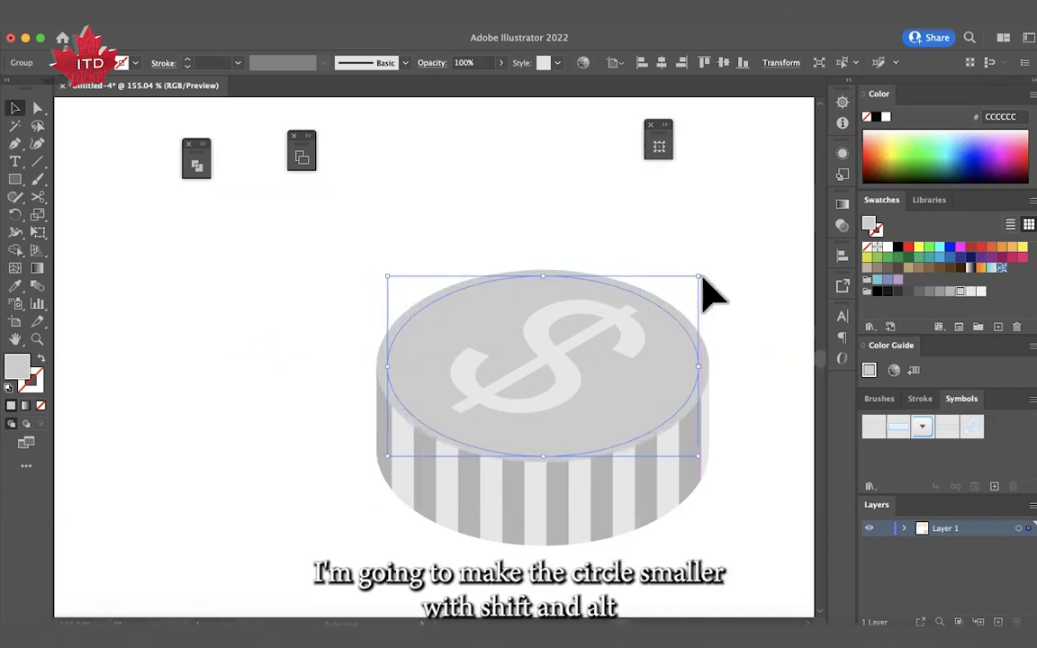
Step: Fill the smaller inner ellipse on the coin's top with grey B3B3B3
left_click(949, 291)
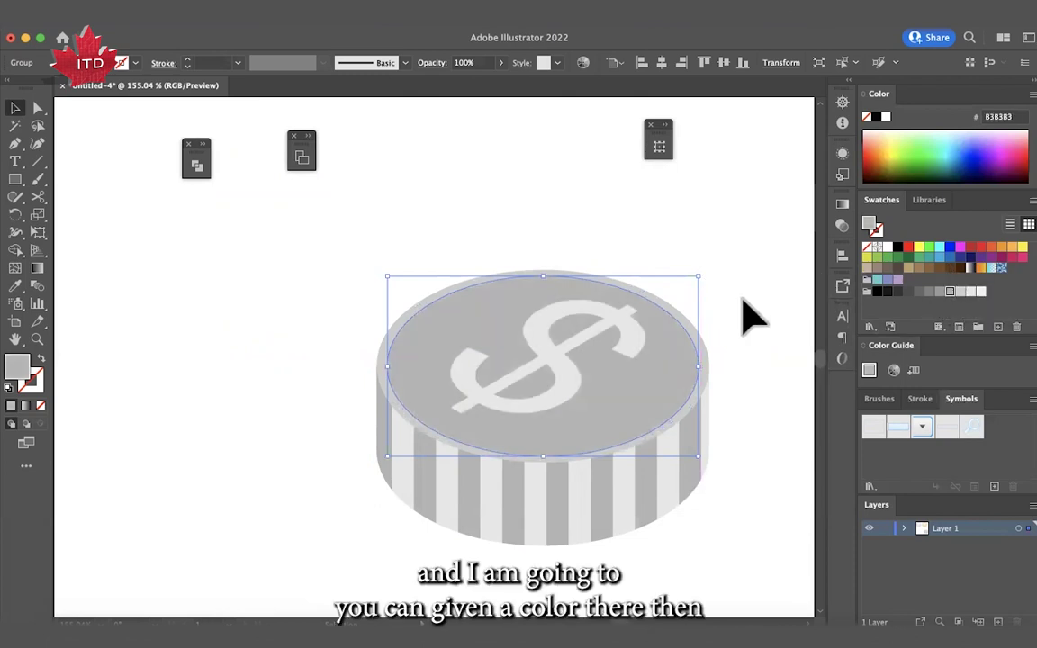
left_click(752, 445)
scroll(737, 521, "down", 2)
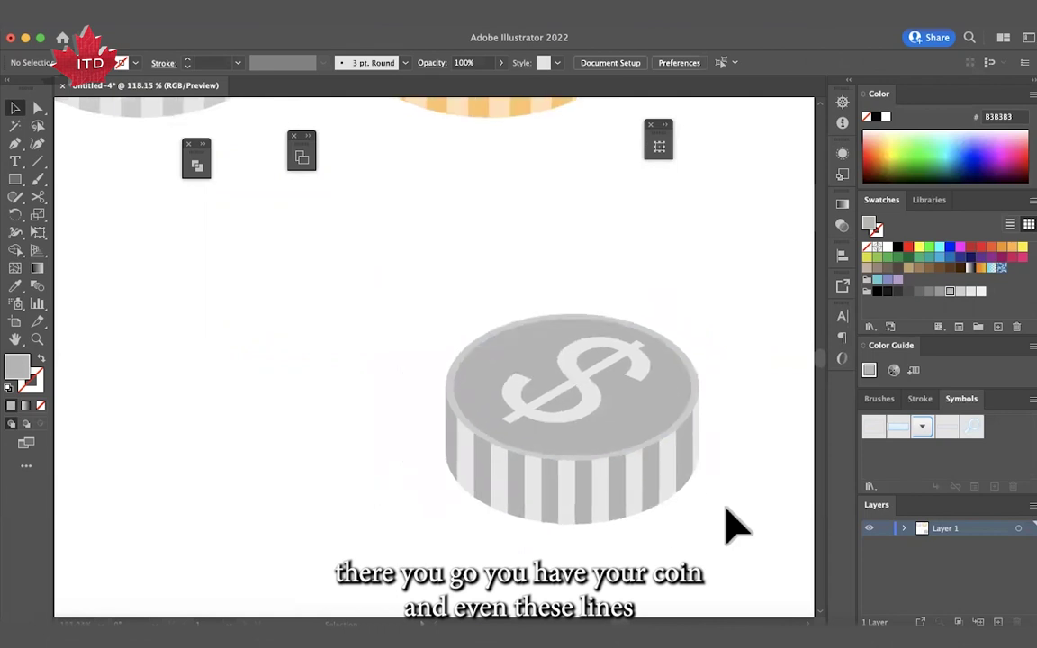
Step: Group the eight darker stripes on the coin's side and fill the group with light grey CCCCCC
scroll(735, 526, "up", 2)
left_click(605, 418)
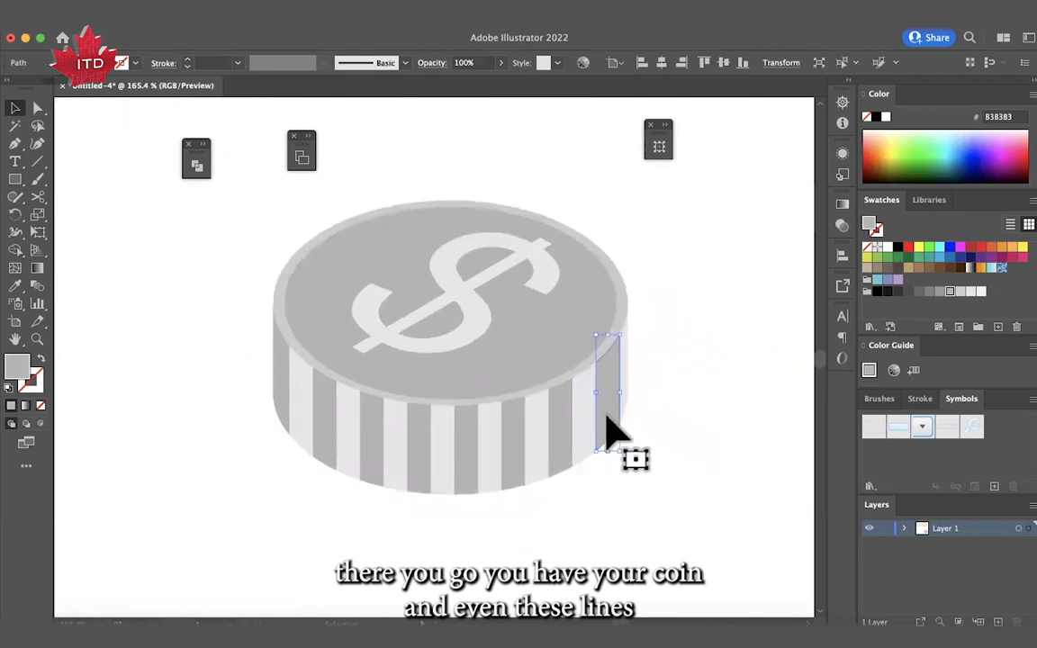
left_click(563, 439, "shift")
left_click(506, 446, "shift")
left_click(459, 446, "shift")
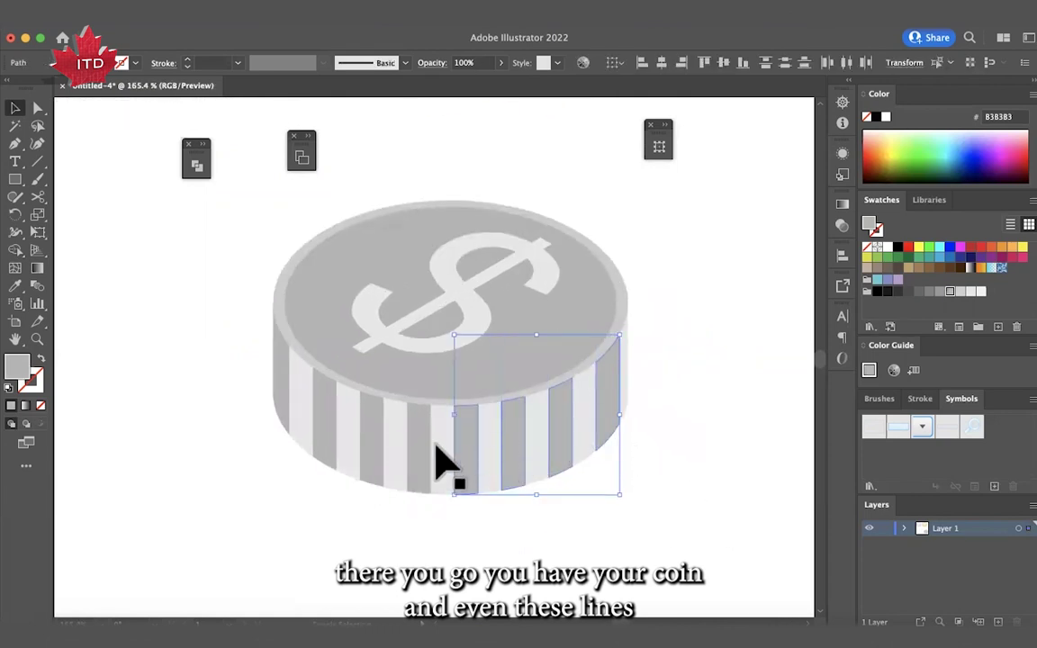
left_click(417, 447, "shift")
left_click(370, 434, "shift")
left_click(324, 412, "shift")
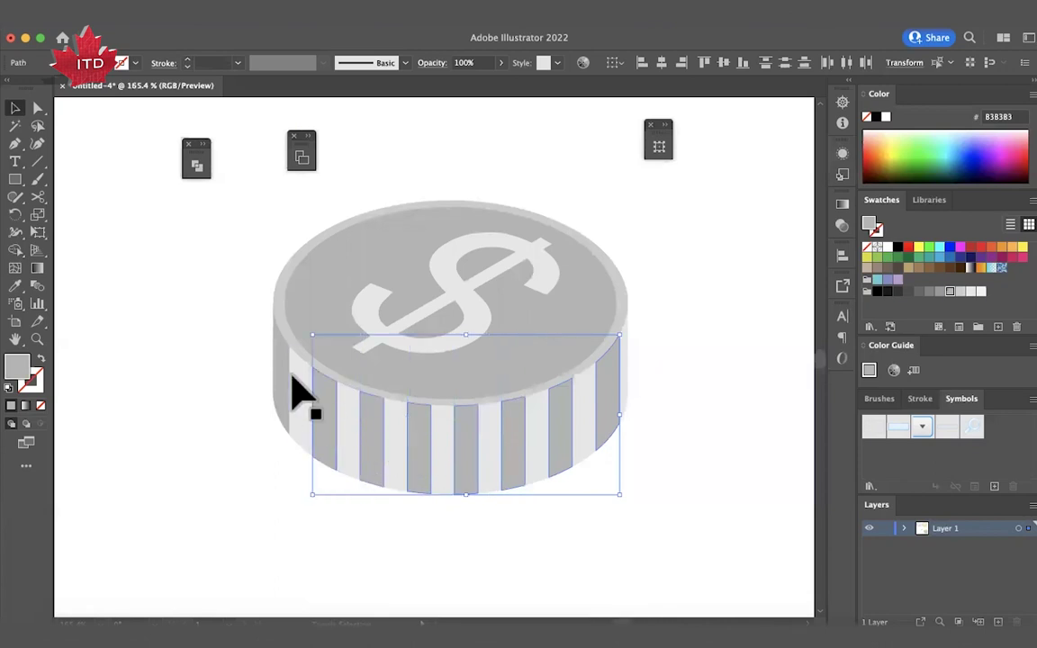
left_click(280, 394, "shift")
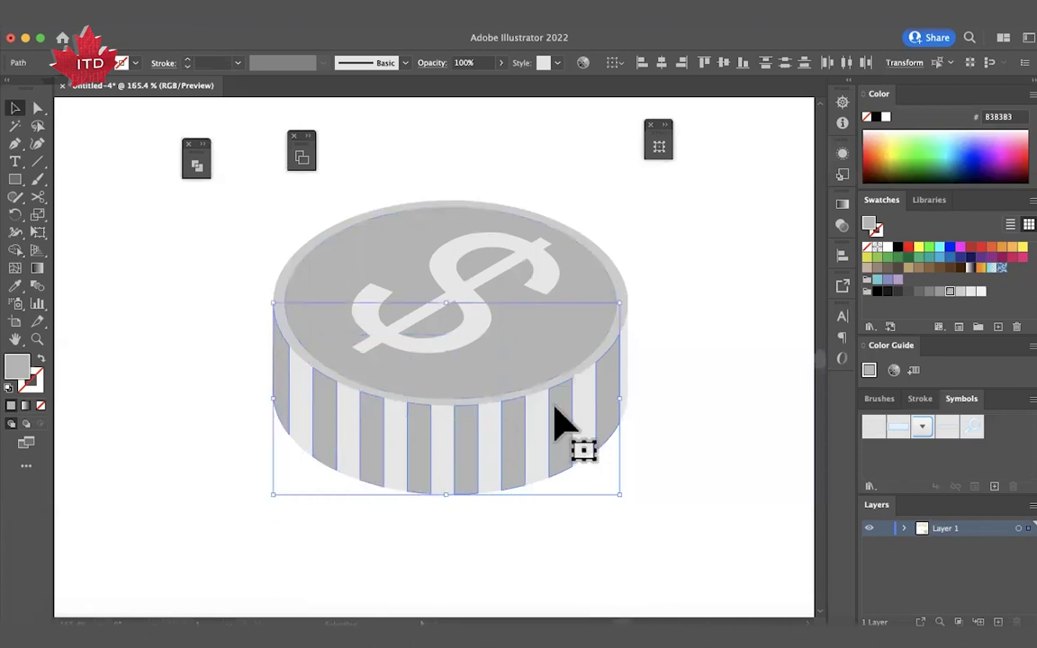
key("super+g")
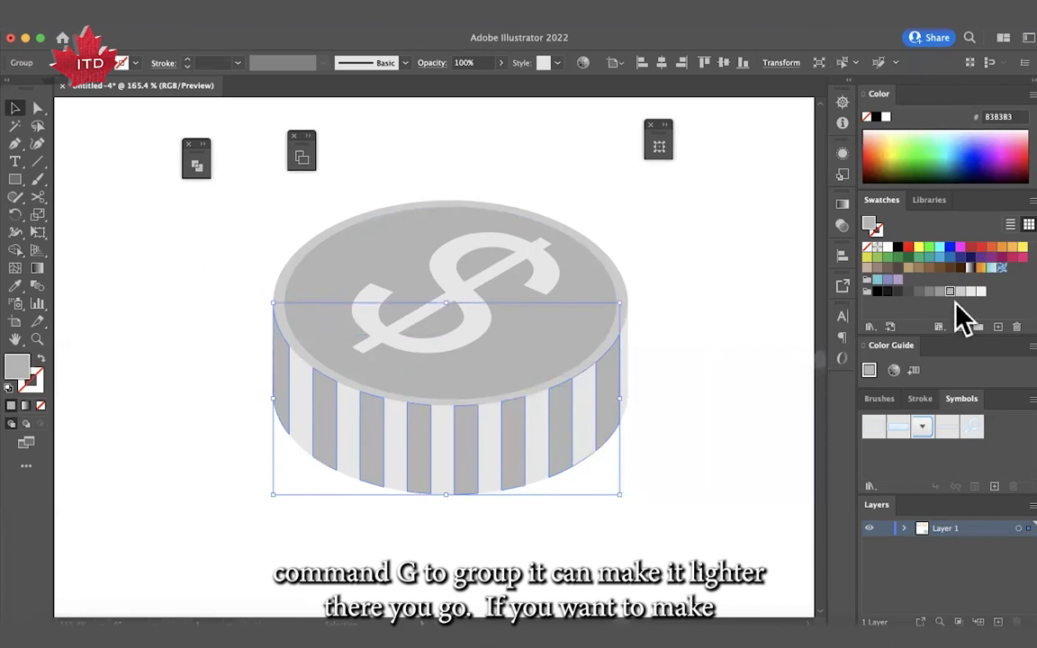
left_click(959, 292)
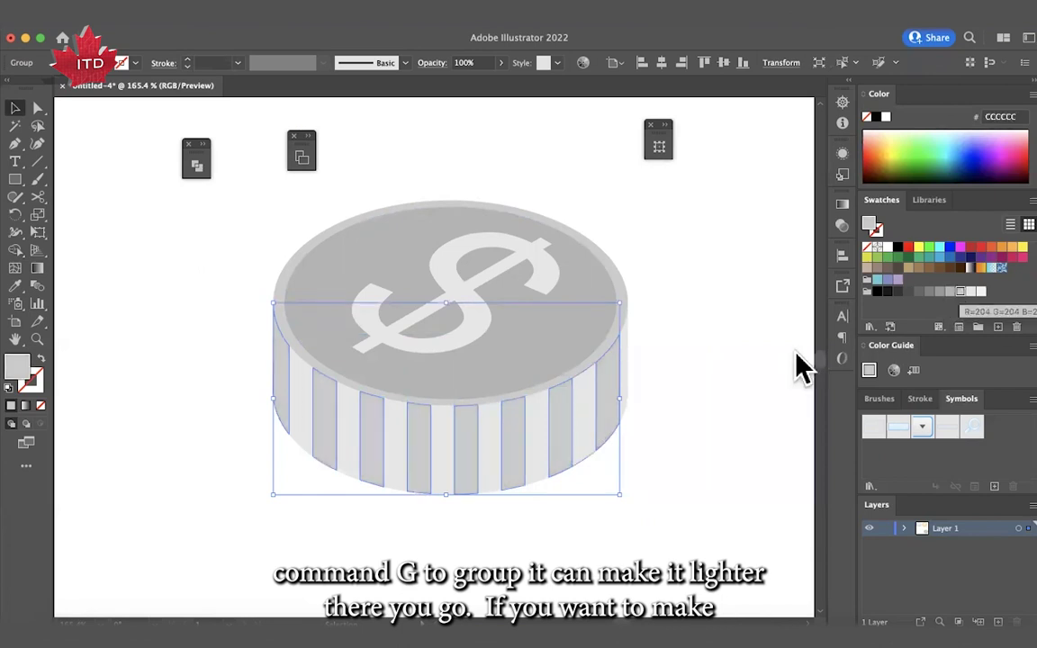
left_click(715, 382)
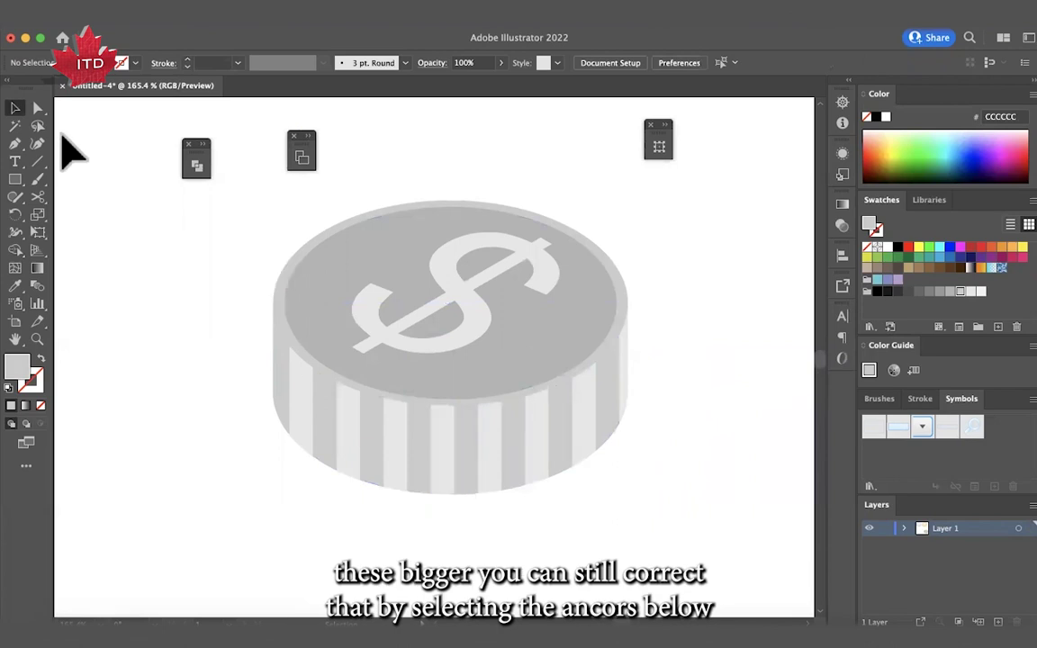
left_click(38, 108)
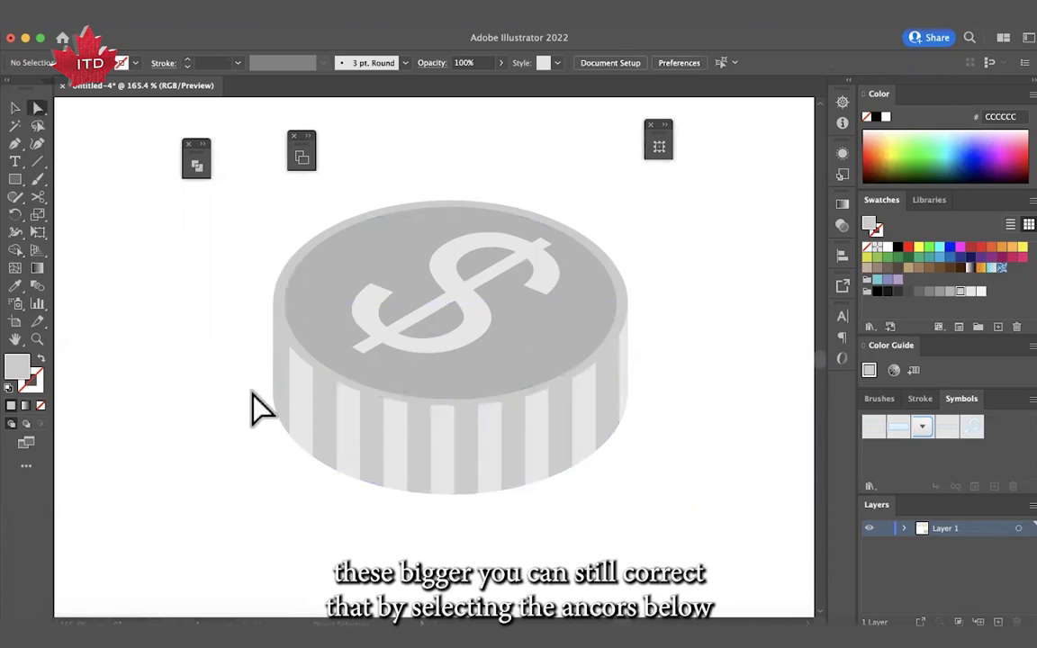
left_click_drag(251, 385, 215, 421)
left_click_drag(243, 416, 337, 504)
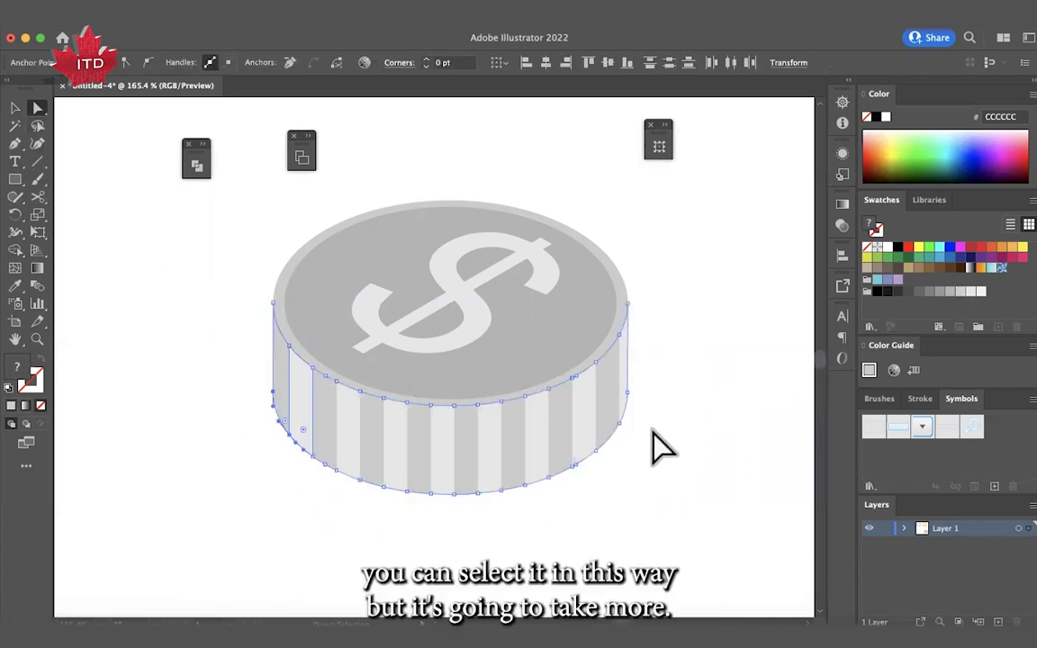
left_click_drag(656, 360, 251, 502)
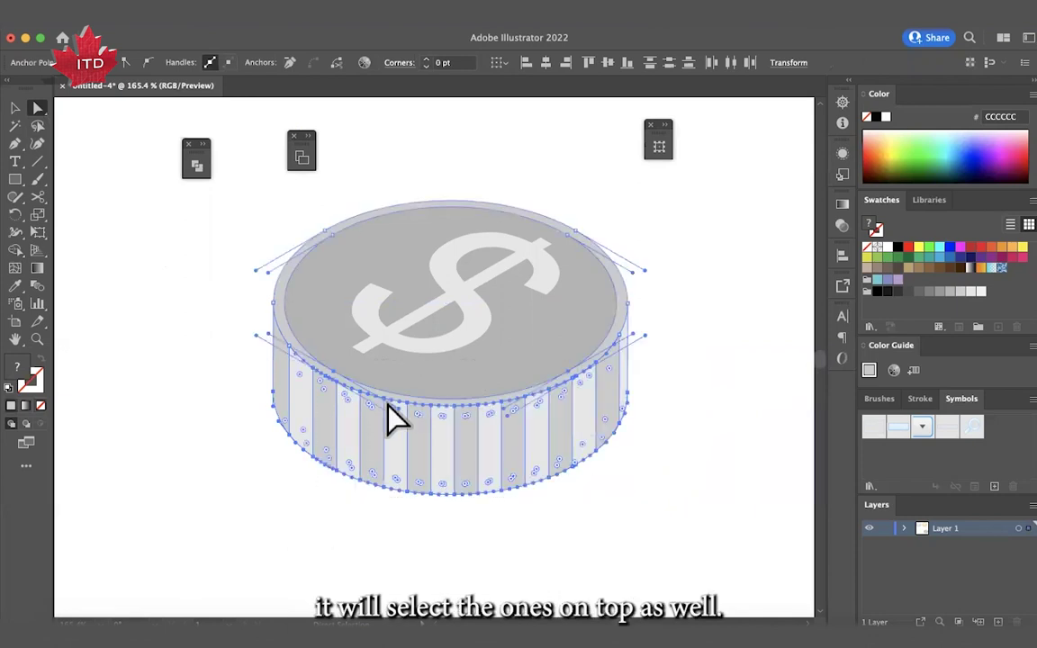
left_click(129, 434)
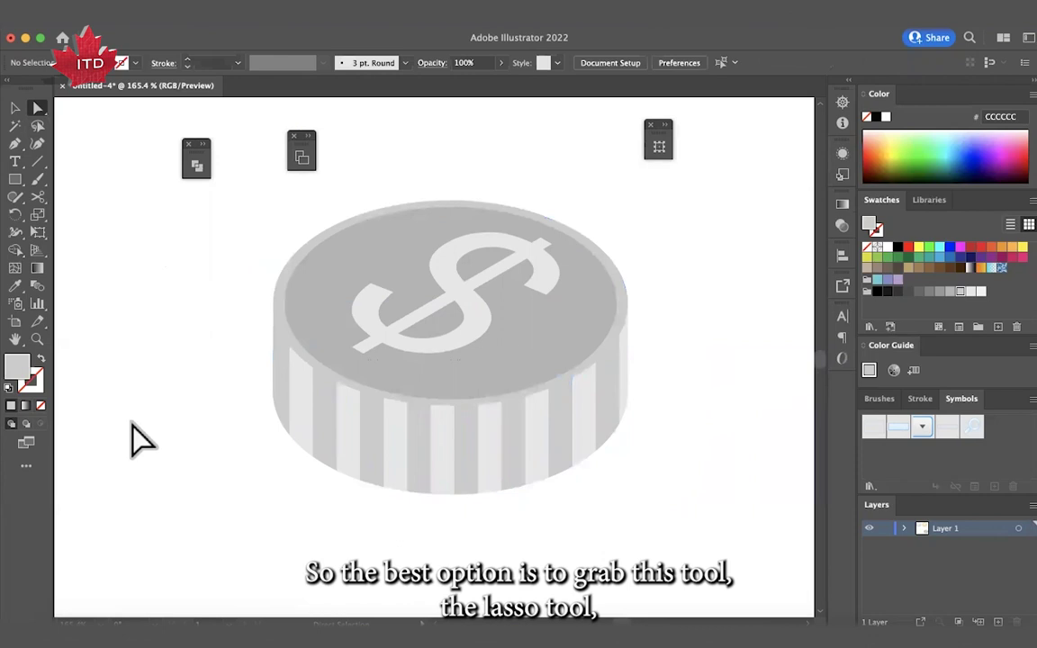
Step: Lasso the anchor points along the bottom edge of the coin's side and move them straight up to make the coin thinner
left_click(37, 126)
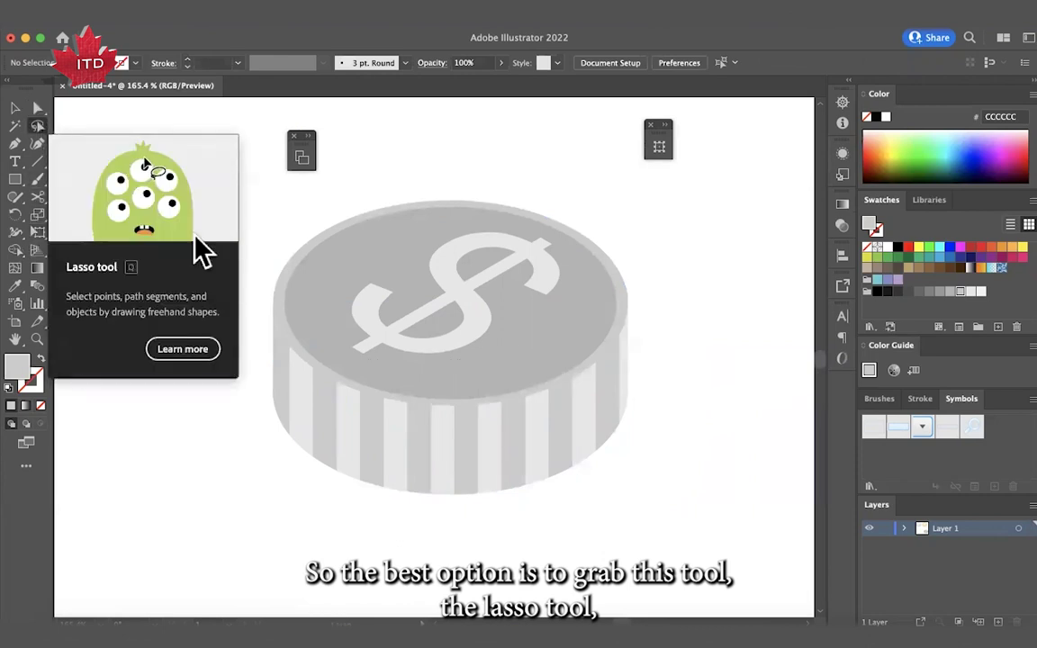
mouse_move(268, 405)
left_mouse_down()
mouse_move(325, 425)
mouse_move(380, 442)
mouse_move(476, 449)
mouse_move(549, 430)
mouse_move(638, 380)
mouse_move(653, 395)
mouse_move(626, 451)
mouse_move(561, 494)
mouse_move(480, 517)
mouse_move(315, 479)
mouse_move(268, 426)
left_mouse_up()
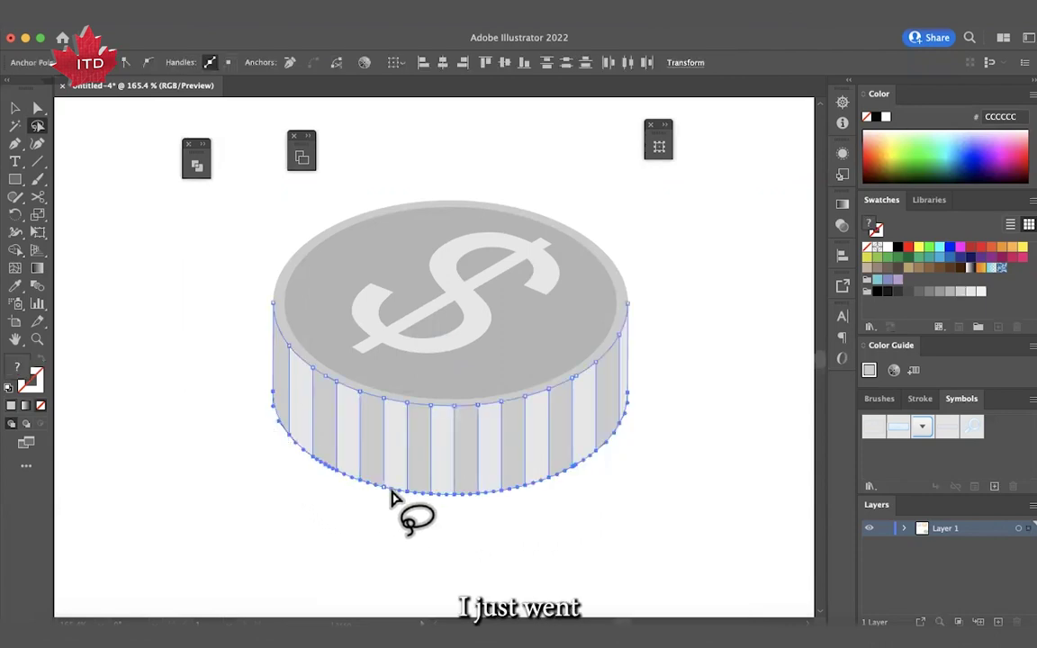
mouse_move(259, 421)
left_mouse_down()
mouse_move(270, 394)
mouse_move(321, 427)
mouse_move(417, 447)
mouse_move(560, 444)
mouse_move(633, 396)
mouse_move(628, 450)
mouse_move(562, 491)
mouse_move(389, 496)
mouse_move(297, 479)
mouse_move(283, 464)
left_mouse_up()
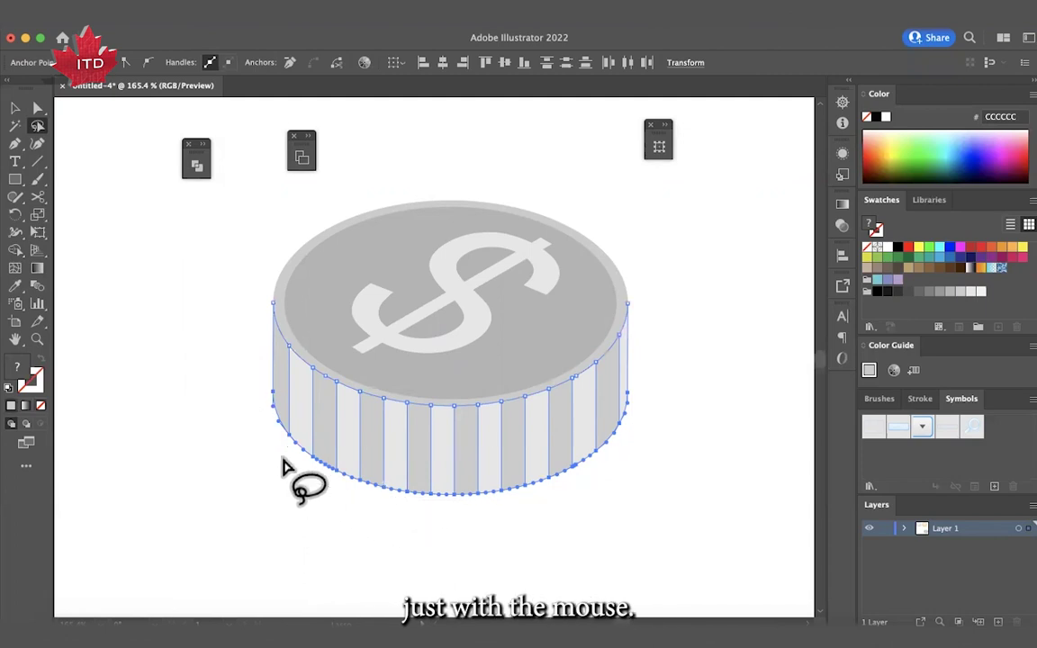
left_click(38, 107)
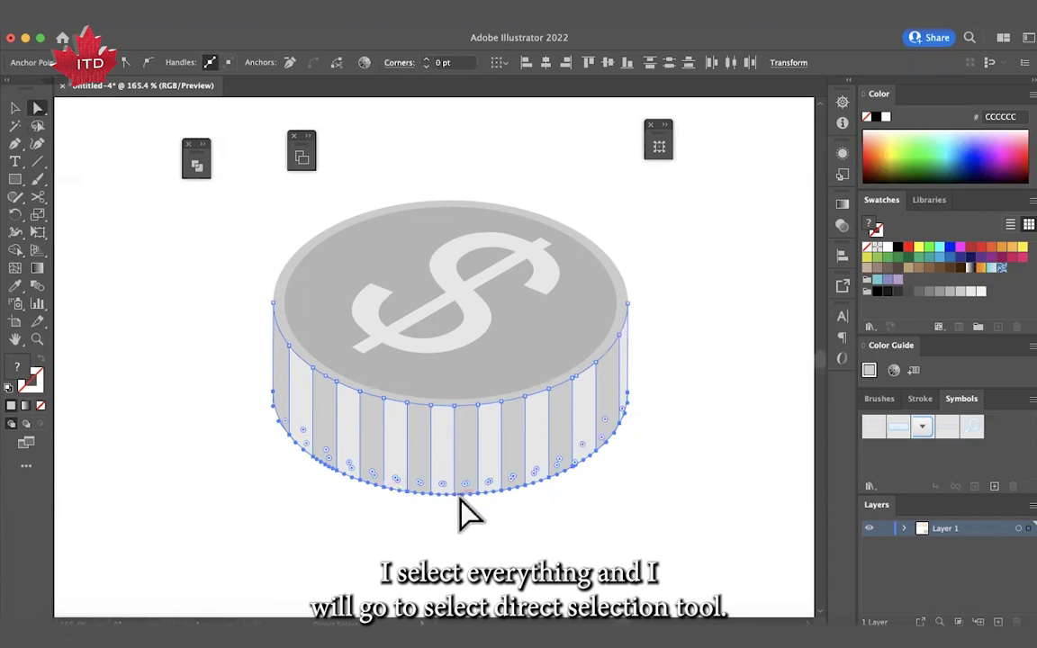
left_click_drag(455, 498, 456, 472)
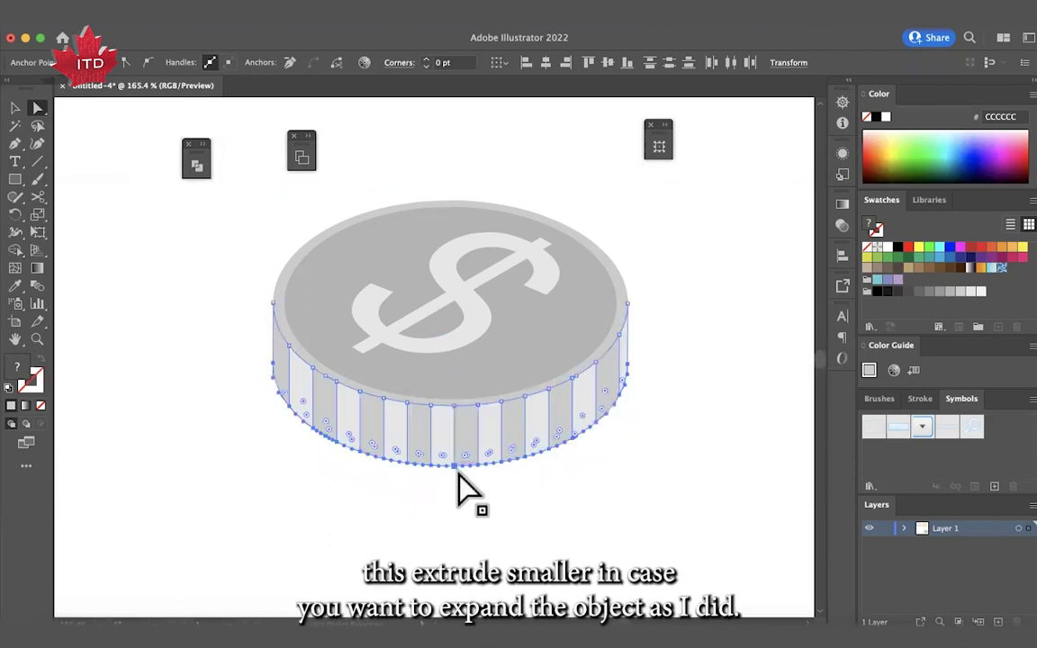
left_click(484, 522)
scroll(483, 532, "down", 2)
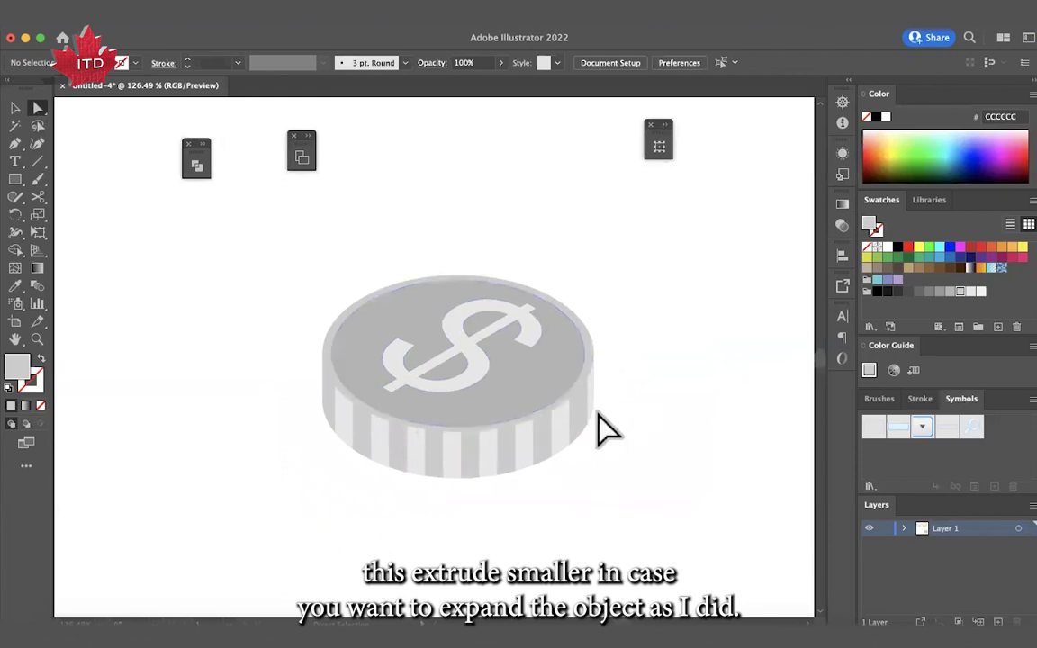
Step: Fill the inner ellipse on the coin's top with light grey CCCCCC
key("v")
scroll(640, 416, "down", 3)
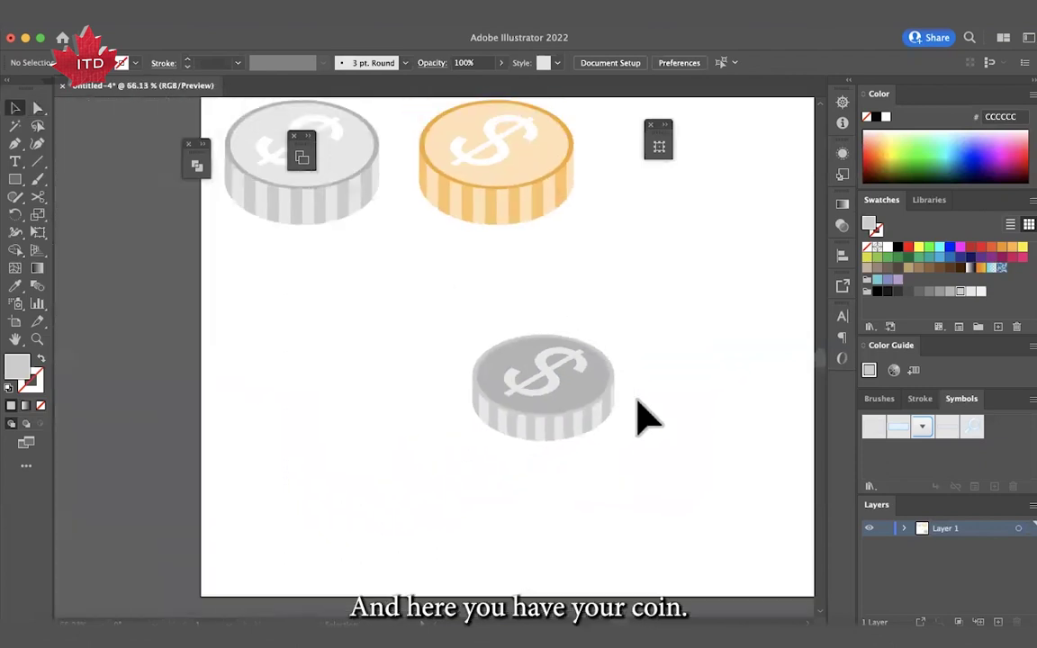
scroll(641, 416, "up", 2)
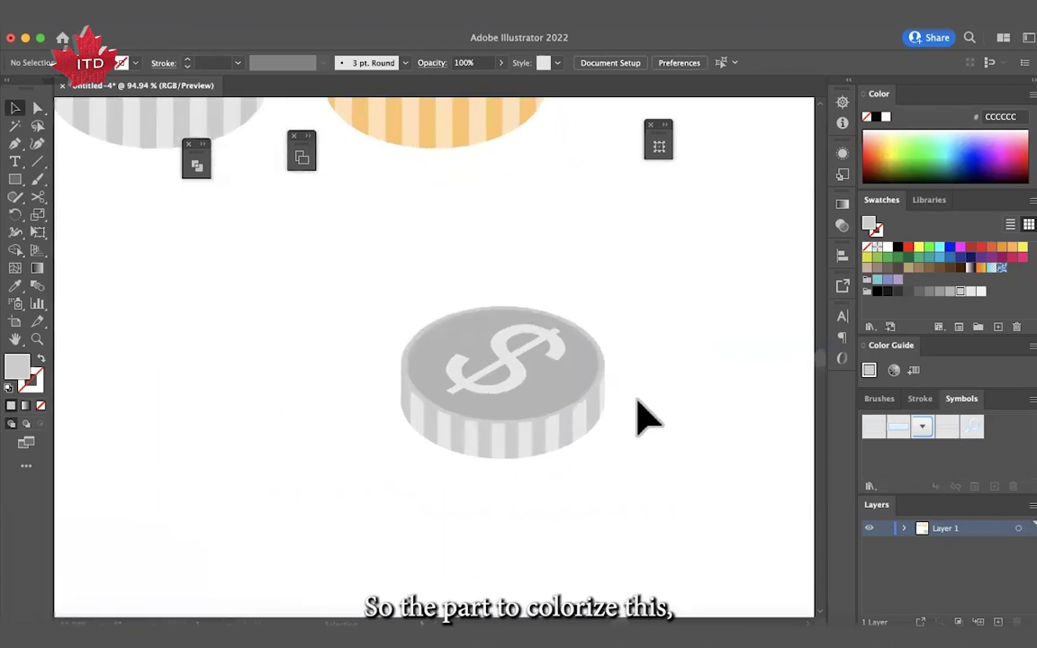
scroll(646, 416, "right", 2)
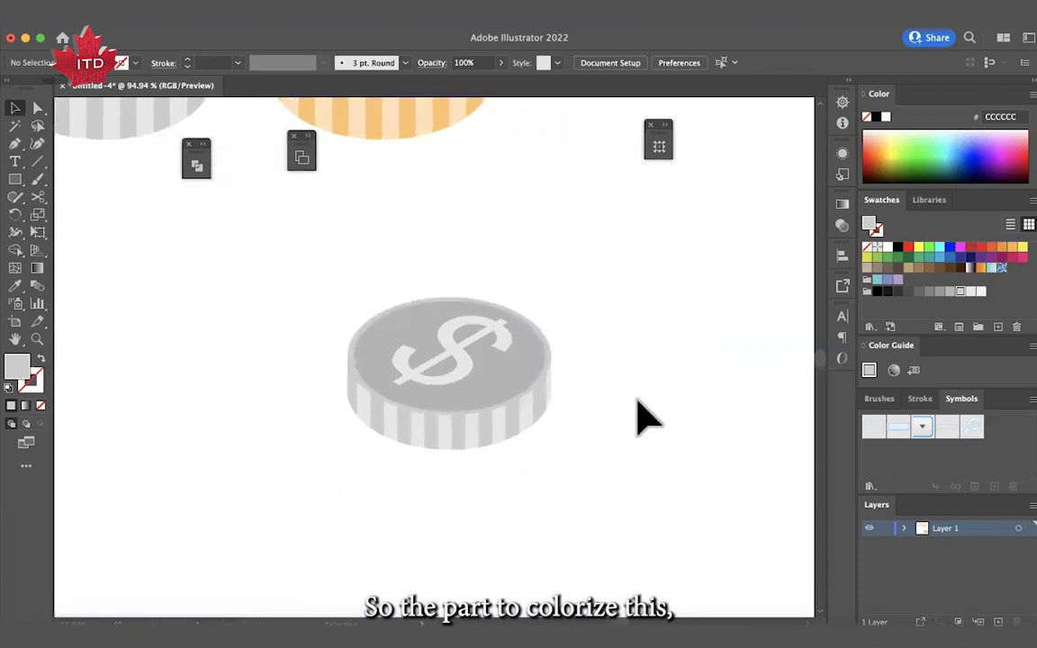
left_click(519, 382)
left_click(960, 292)
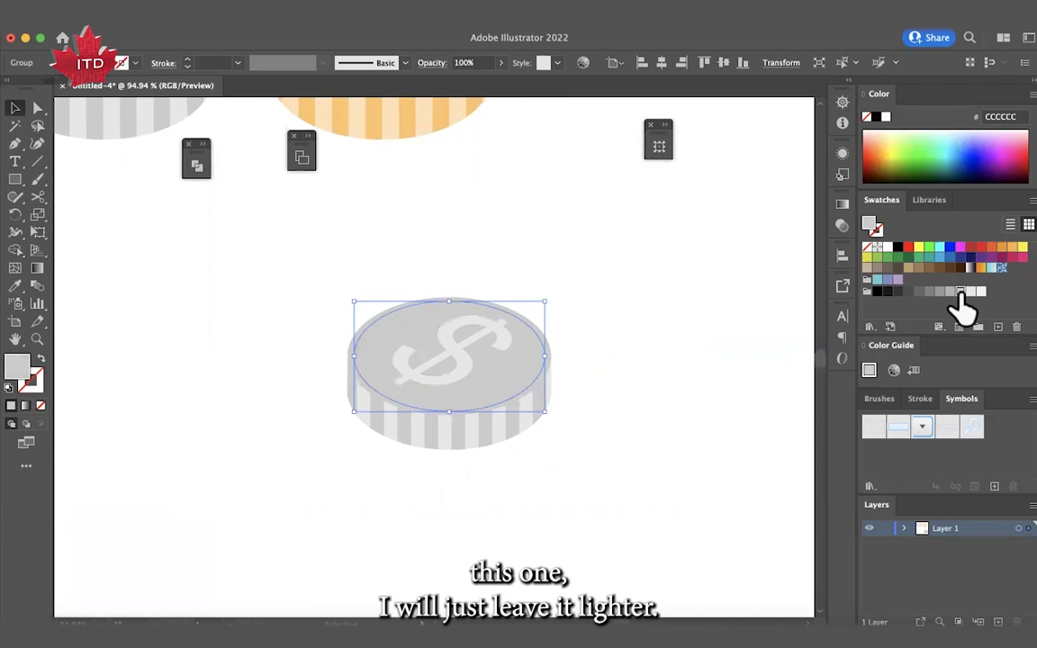
left_click(601, 382)
Step: Fill the dollar sign on the coin's top with white FFFFFF
left_click(486, 349)
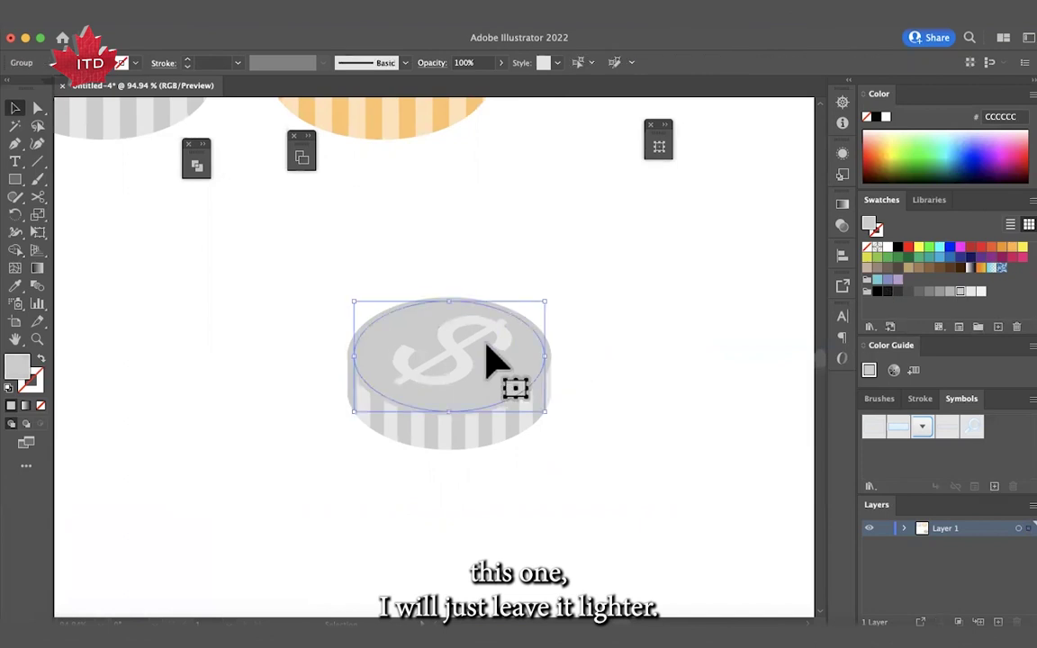
left_click(495, 348)
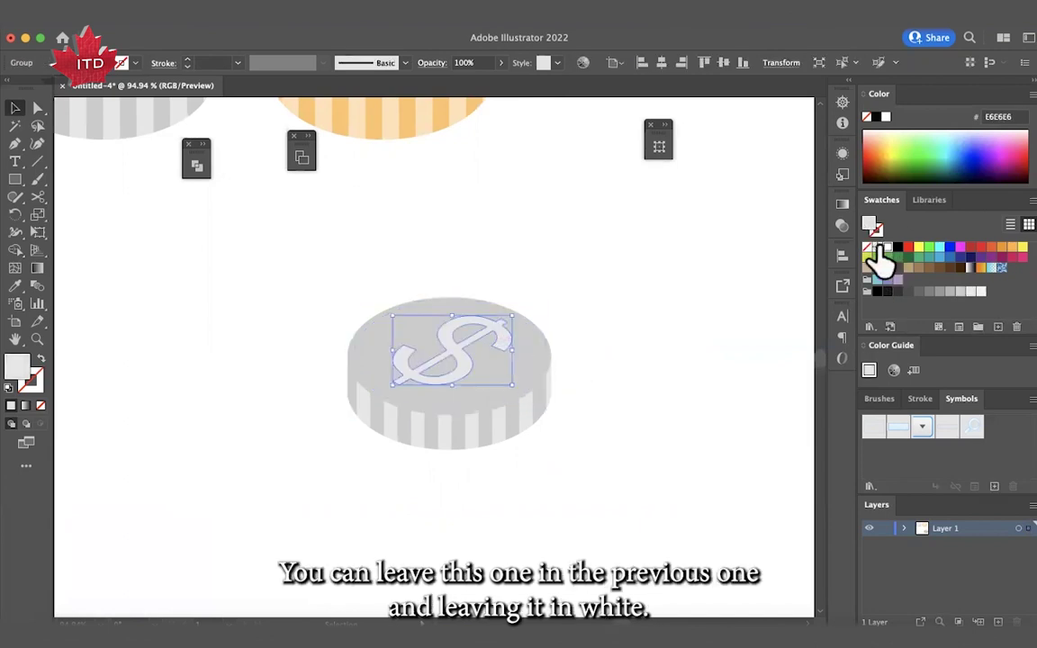
left_click(886, 247)
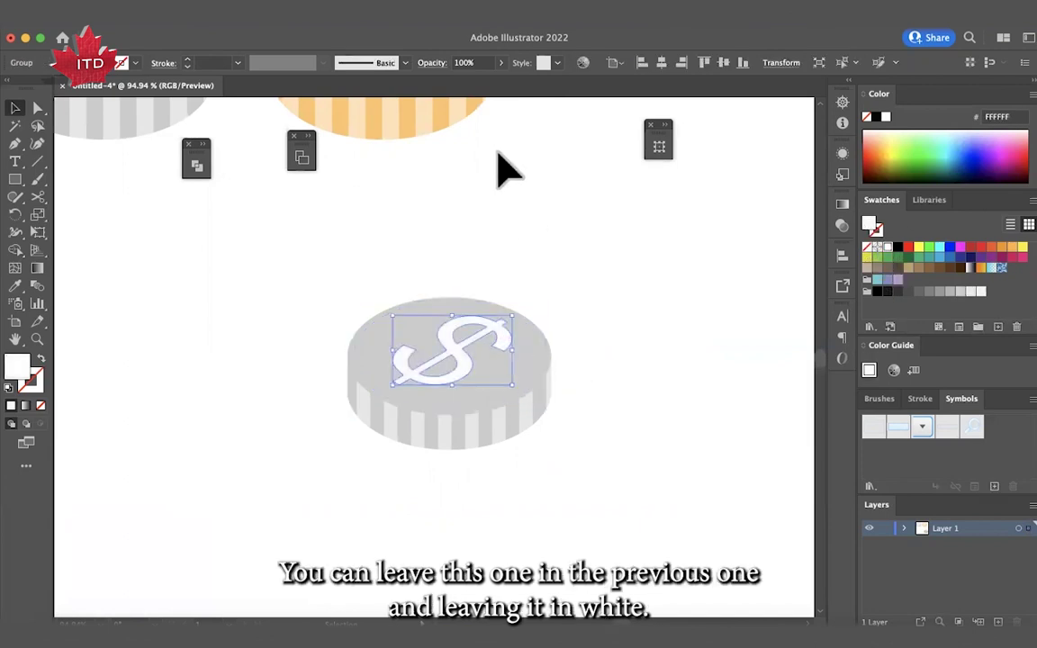
Step: Fill the outer rim ellipse of the coin's top with grey B3B3B3
left_click(544, 336)
left_click(939, 292)
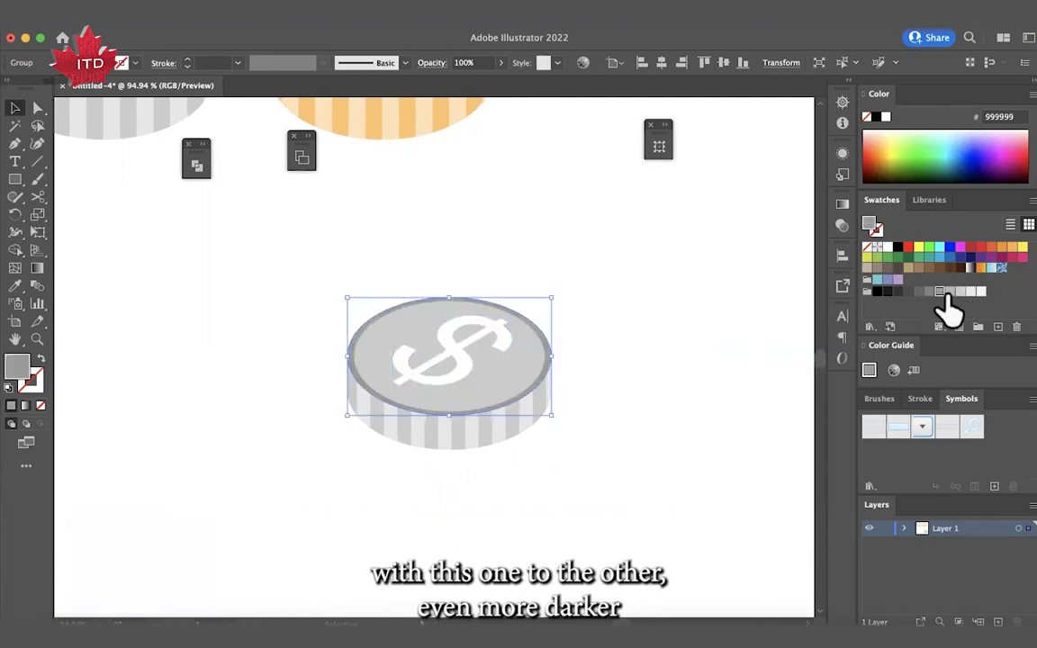
left_click(948, 293)
left_click(657, 361)
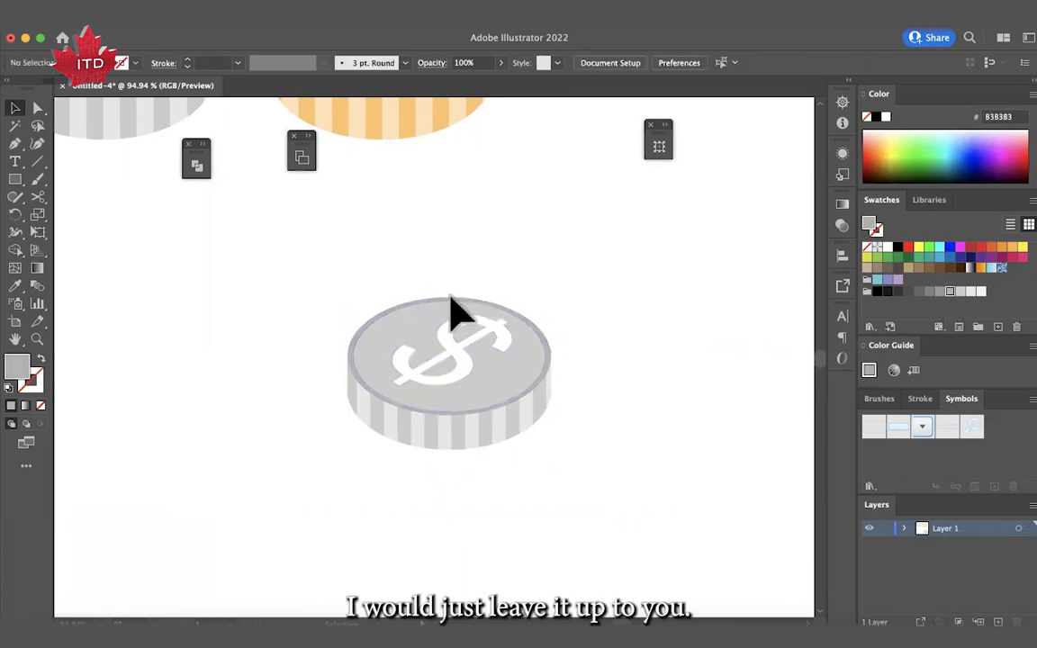
Step: Try moving and duplicating the whole coin beside its original place, undoing each attempt
left_click_drag(295, 286, 562, 464)
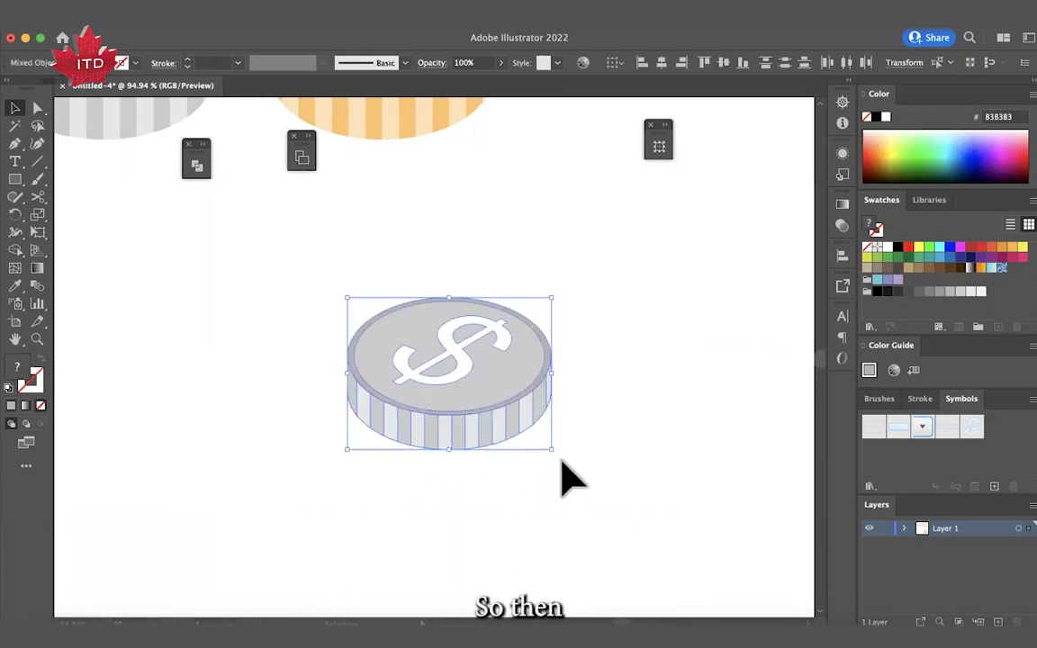
scroll(589, 409, "right", 3)
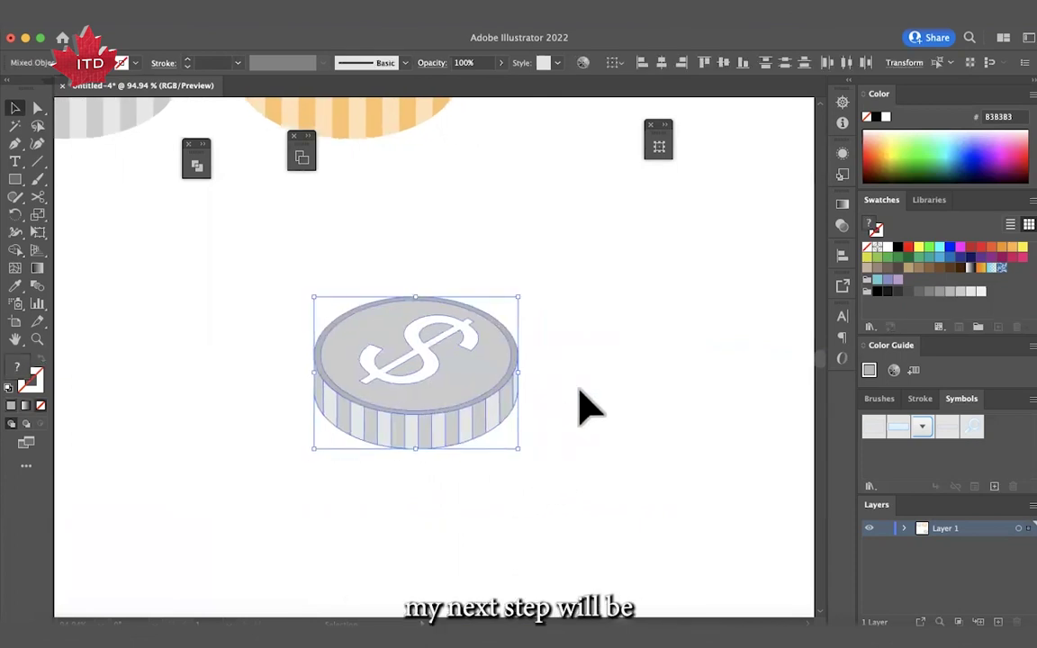
left_click(577, 391)
left_click(427, 371)
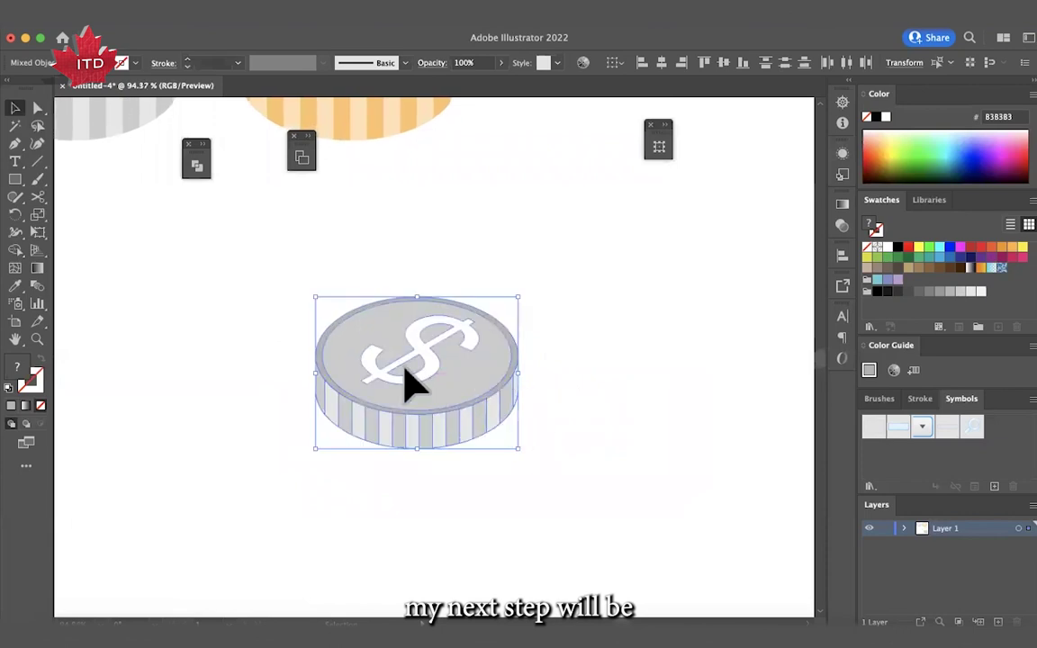
left_click_drag(426, 370, 632, 376)
key("super+z")
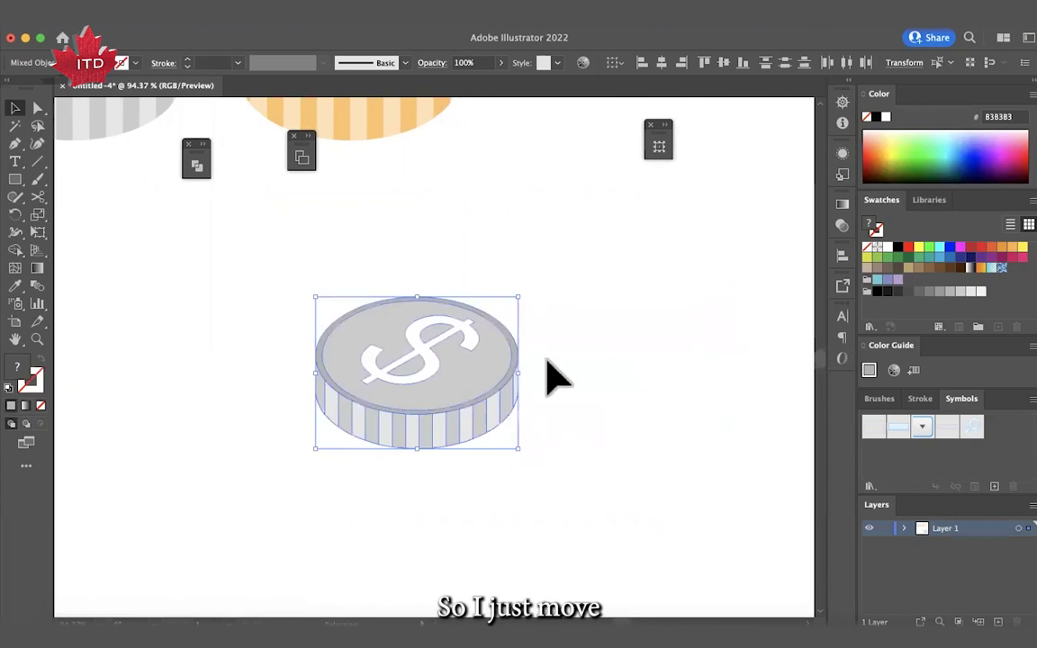
left_click_drag(400, 345, 645, 351)
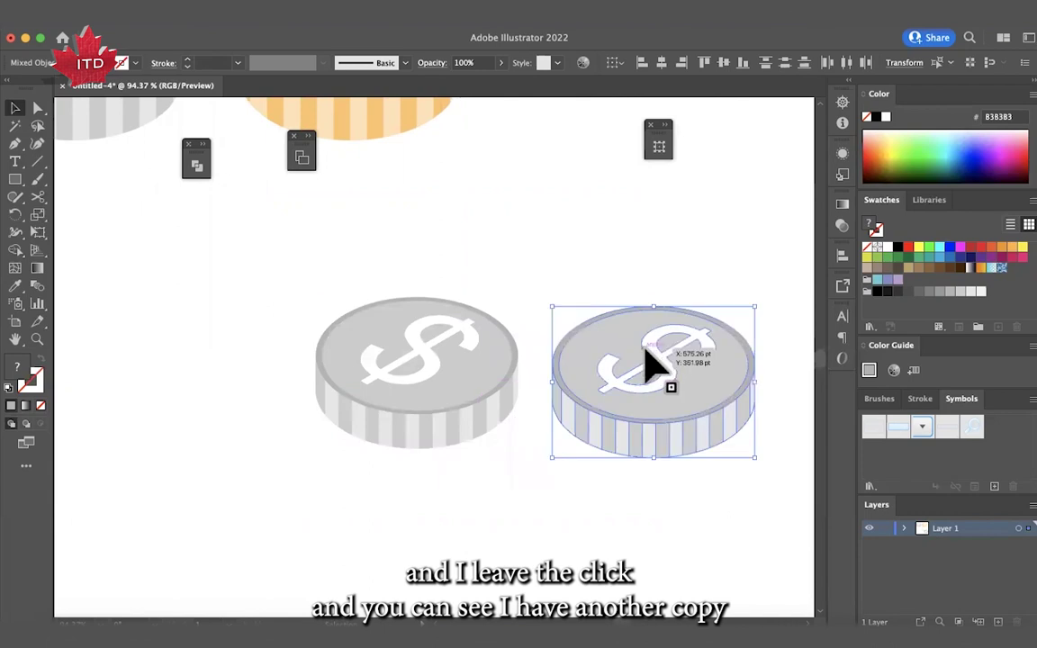
key("super+z")
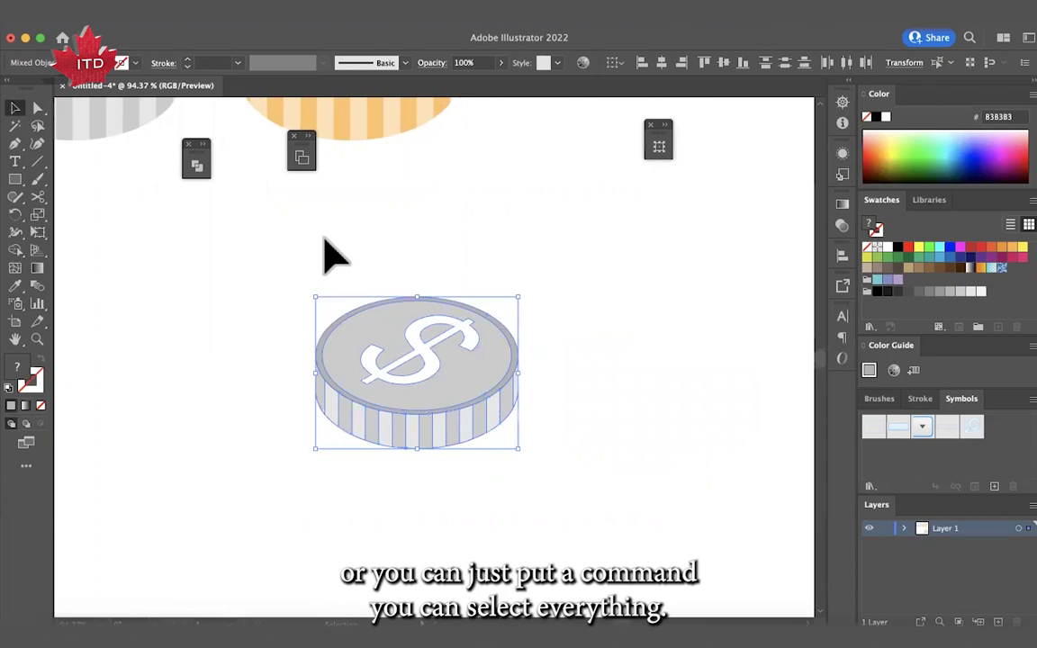
Step: Copy and paste the whole coin, and place the duplicate beside the original
left_click_drag(271, 257, 595, 493)
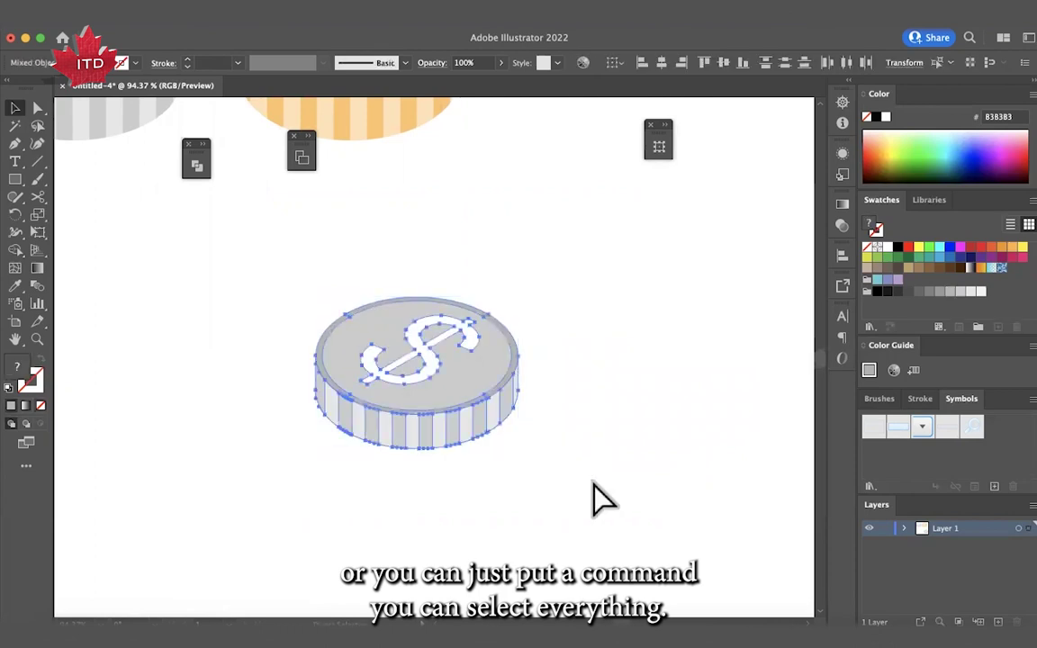
key("super+c")
key("super+v")
left_click_drag(432, 347, 649, 348)
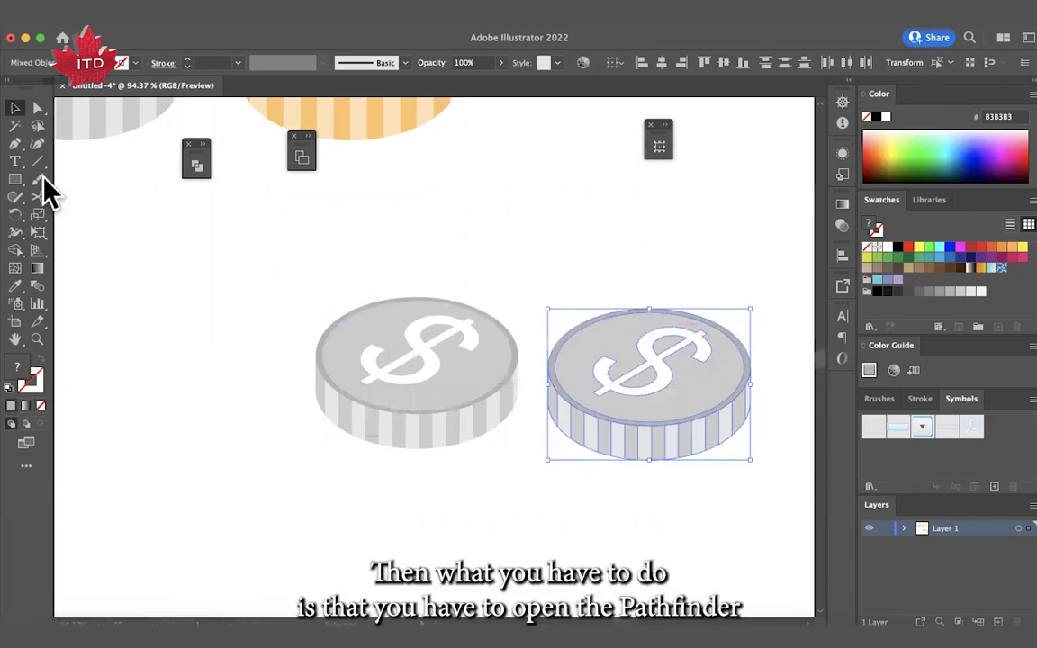
Step: Unite all shapes of the duplicate coin with Pathfinder and fill the resulting silhouette with teal 00A99D
left_click(197, 165)
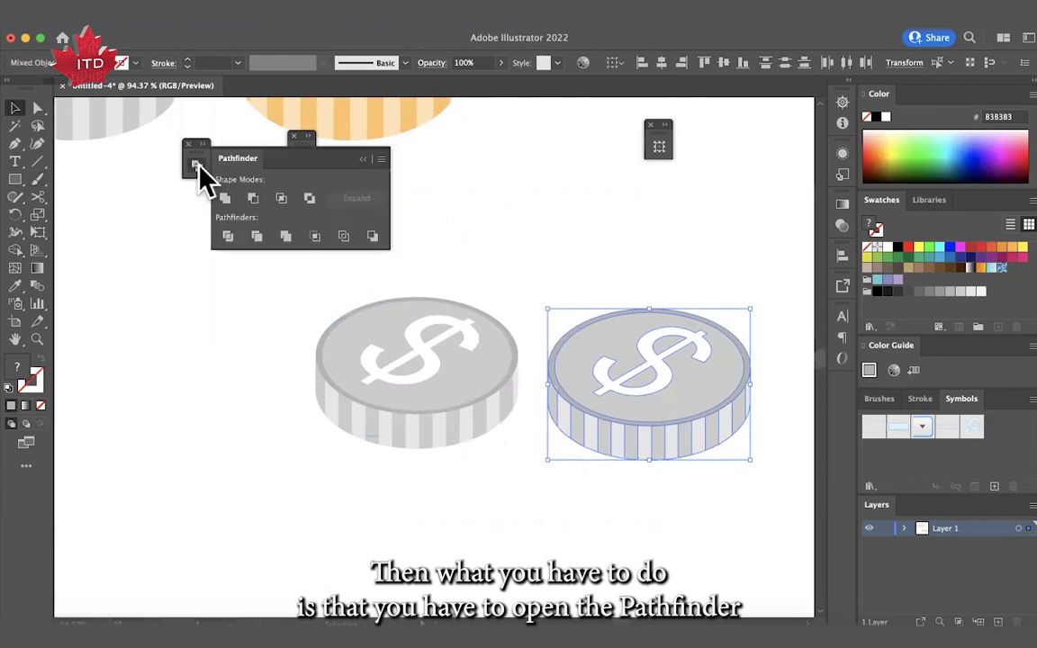
left_click(227, 199)
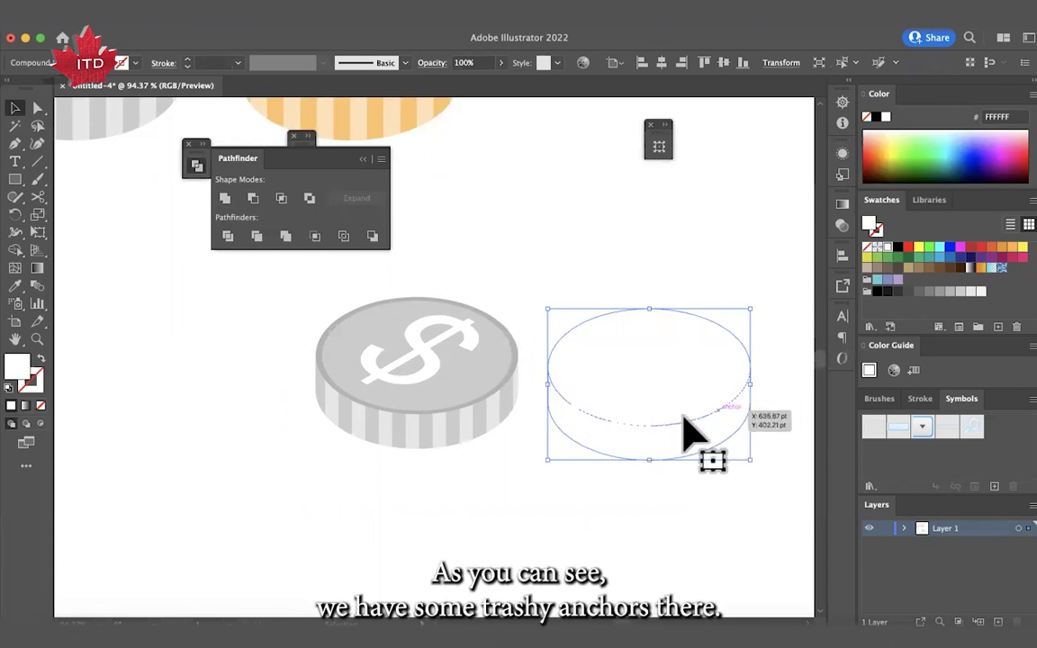
left_click(226, 202)
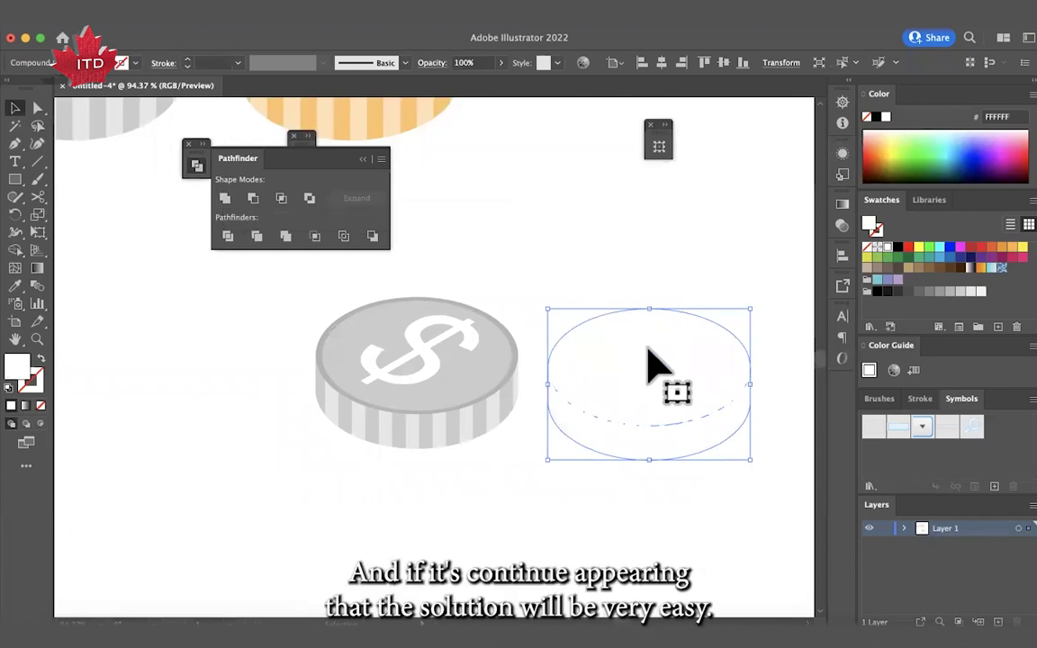
scroll(654, 364, "down", 3)
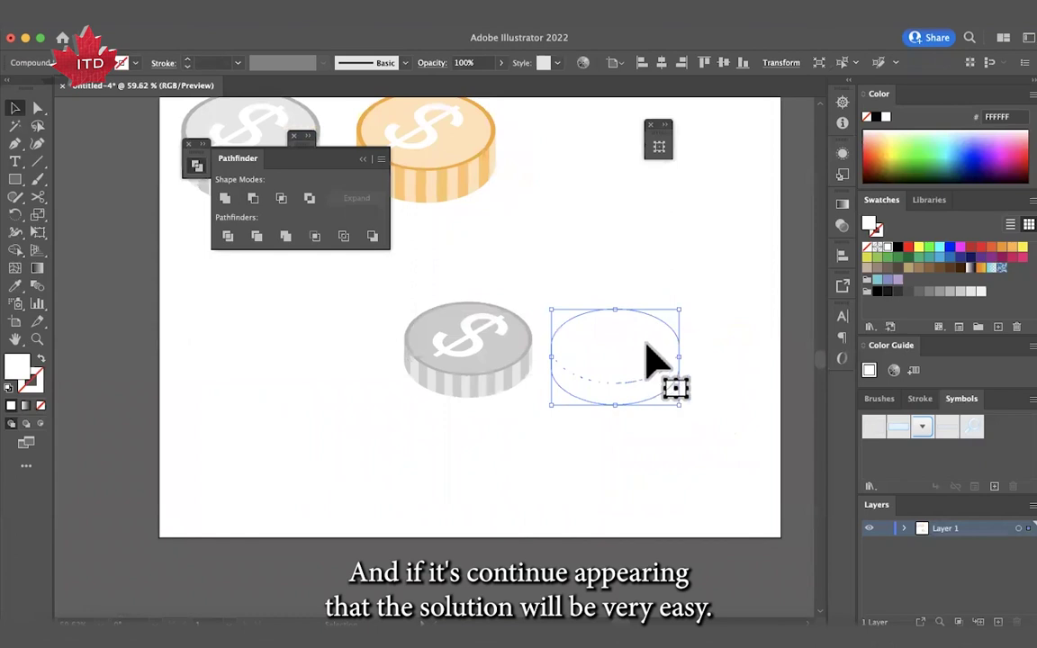
left_click(930, 259)
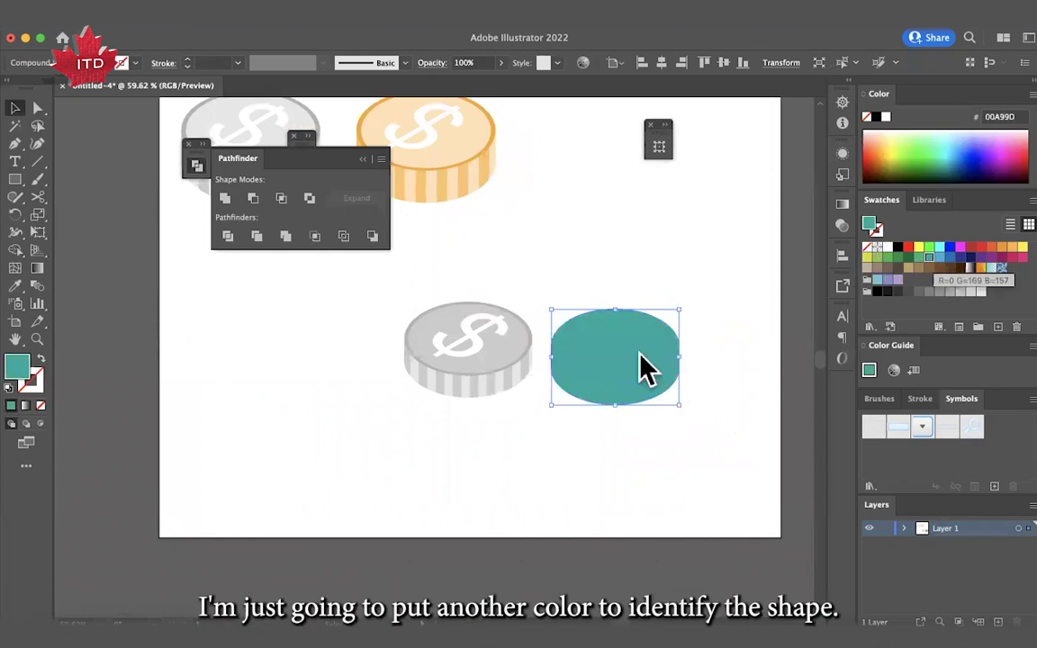
Step: Move the teal silhouette off the artboard onto the empty canvas beside it
left_click_drag(601, 377, 80, 461)
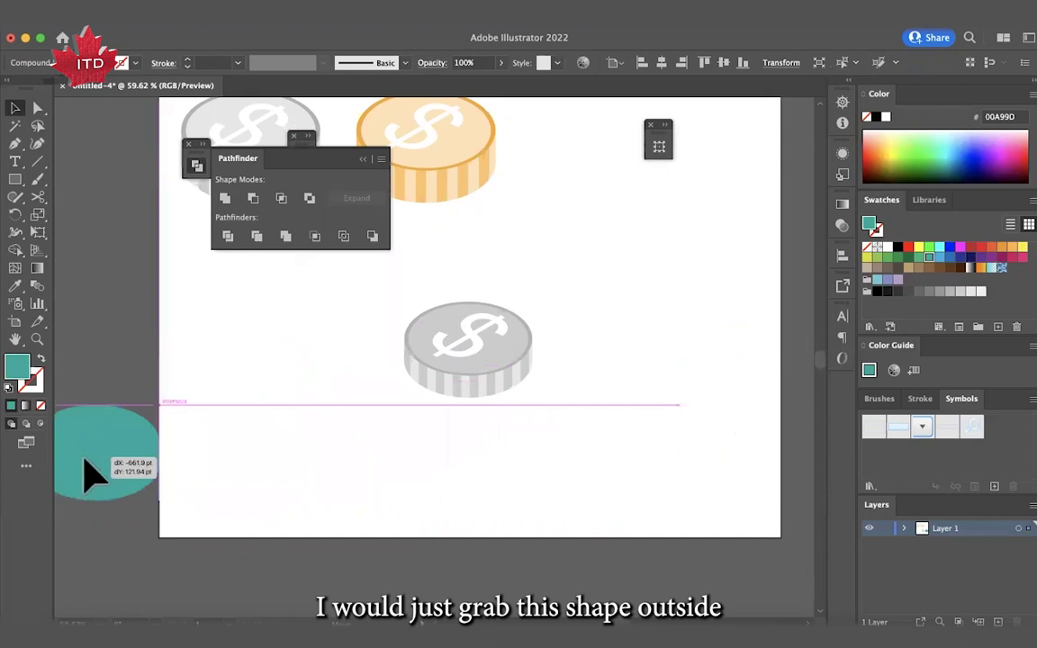
left_click_drag(93, 474, 88, 474)
scroll(88, 475, "left", 5)
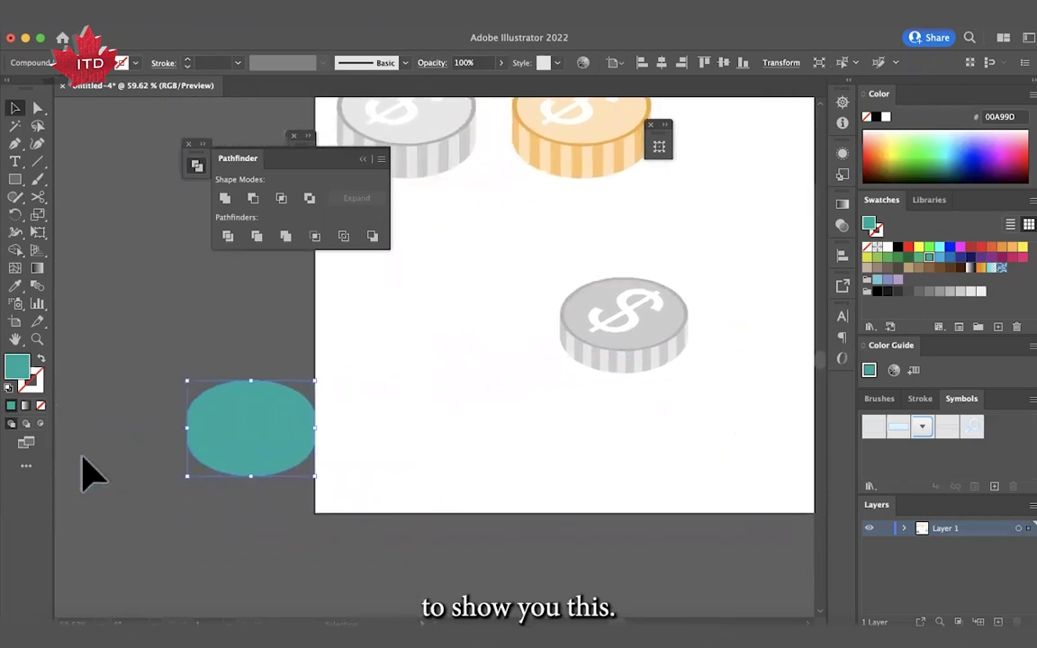
scroll(88, 475, "up", 3)
left_click_drag(336, 393, 311, 385)
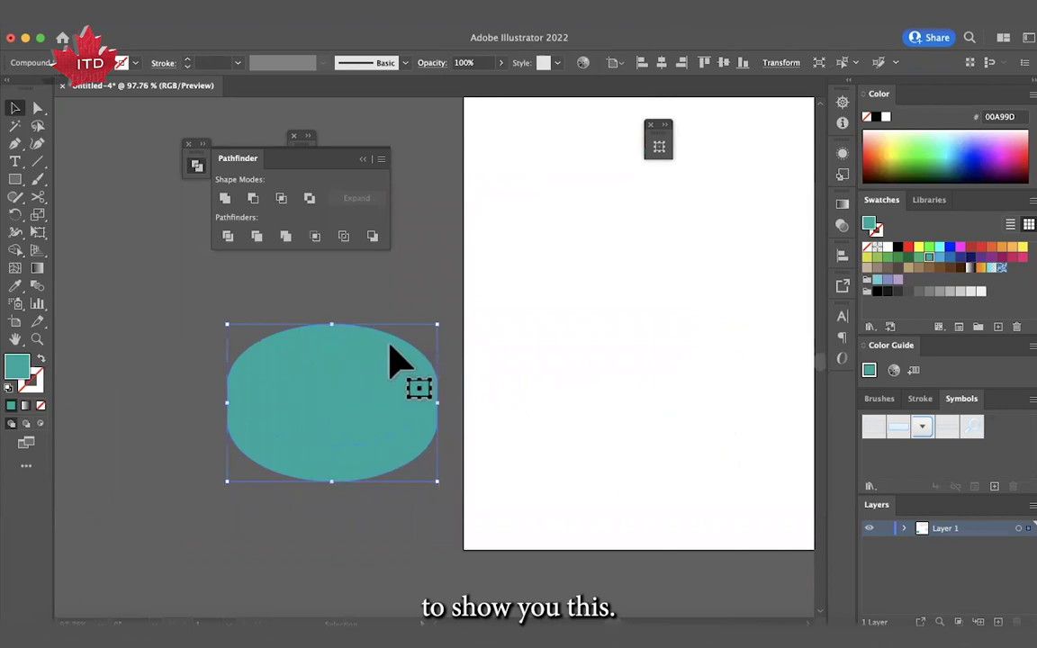
scroll(346, 376, "down", 1)
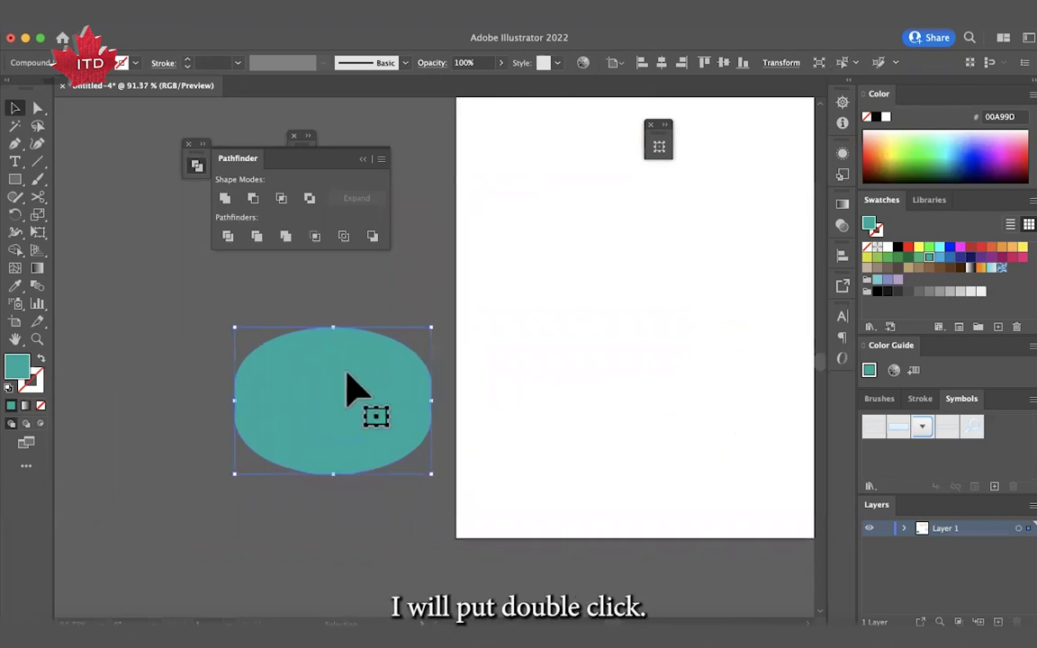
Step: Isolate the teal compound path, cut its large main shape away from the stray fragments, and exit isolation mode
double_click(347, 376)
left_click_drag(296, 348, 311, 312)
left_click_drag(331, 362, 333, 335)
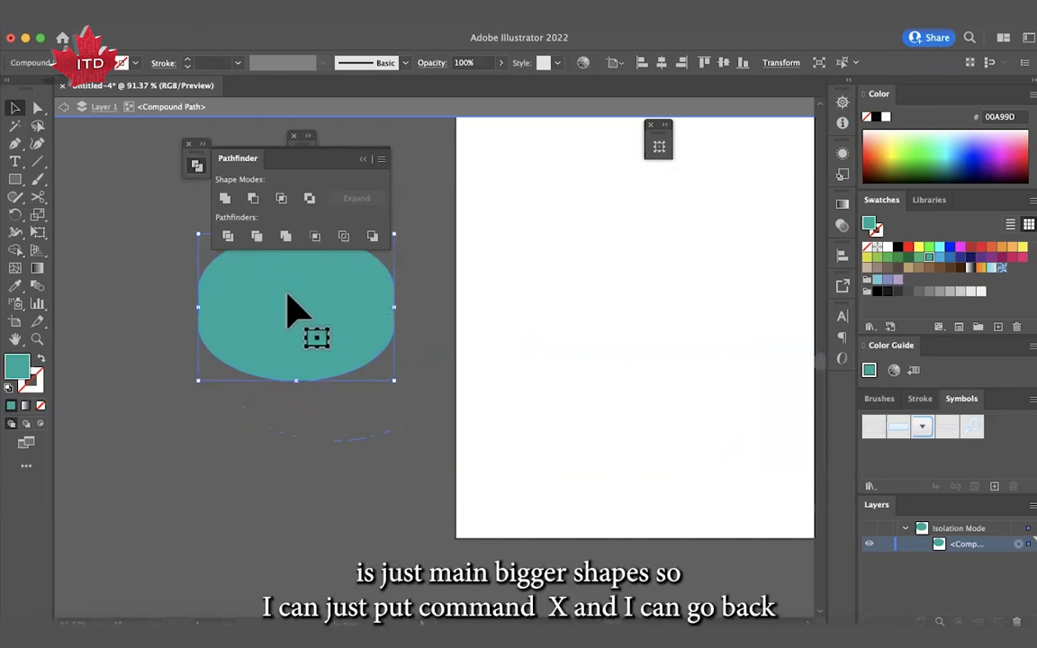
key("super+x")
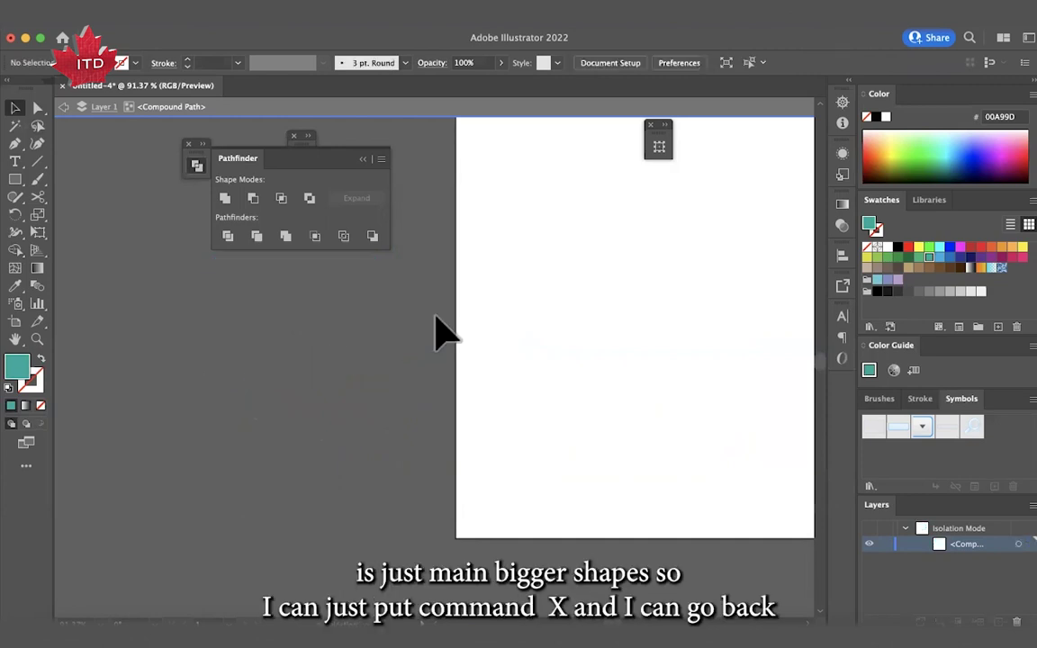
left_click(65, 108)
left_click(66, 107)
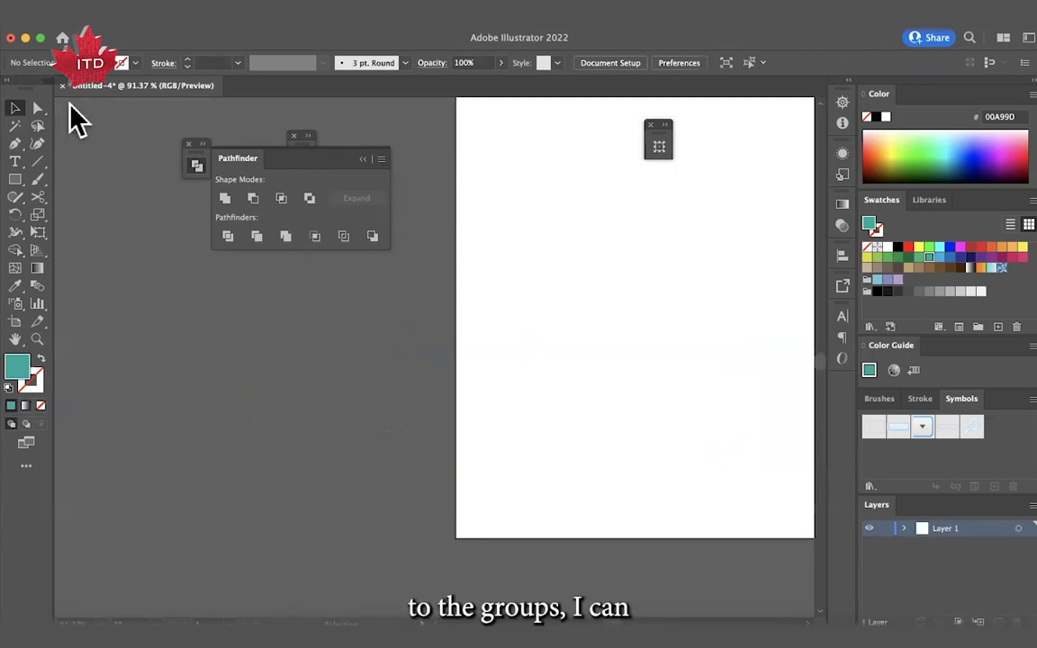
Step: Delete the leftover stray fragments and paste the clean teal shape on the artboard near the grey coin
left_click_drag(329, 427, 489, 528)
key("Delete")
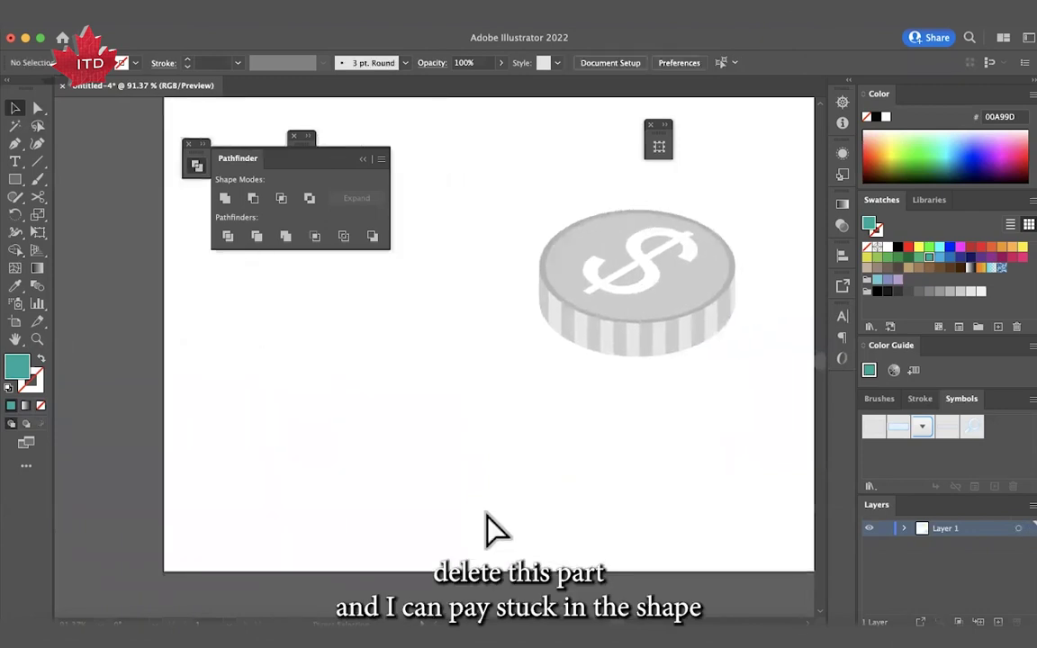
key("ctrl+v")
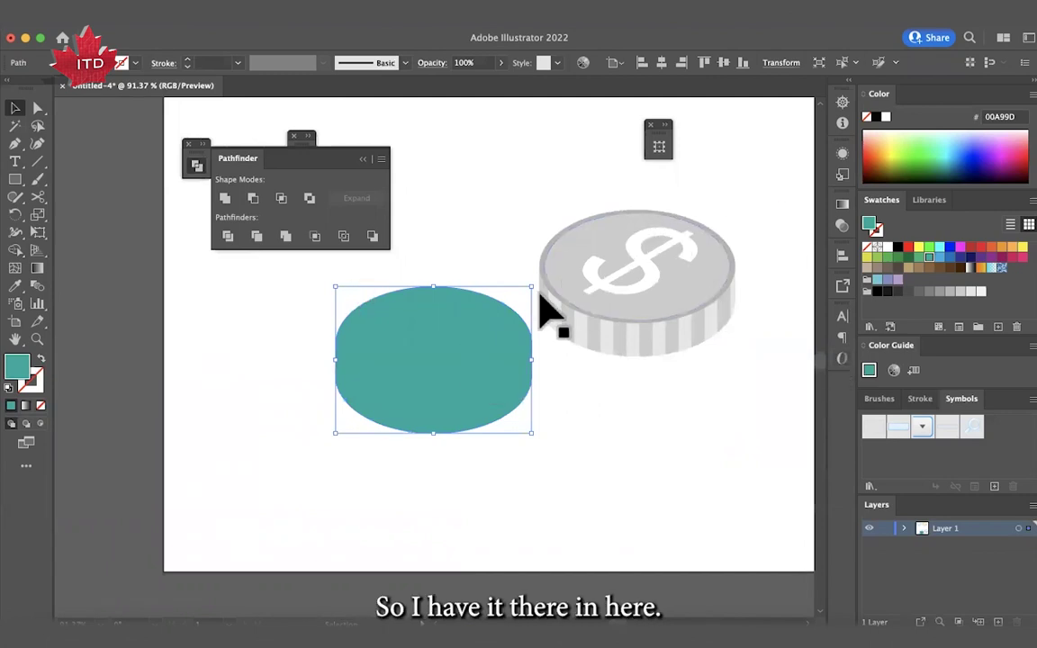
Step: Try laying the teal shape over the grey coin, and move it back off the coin
left_click_drag(482, 331, 670, 275)
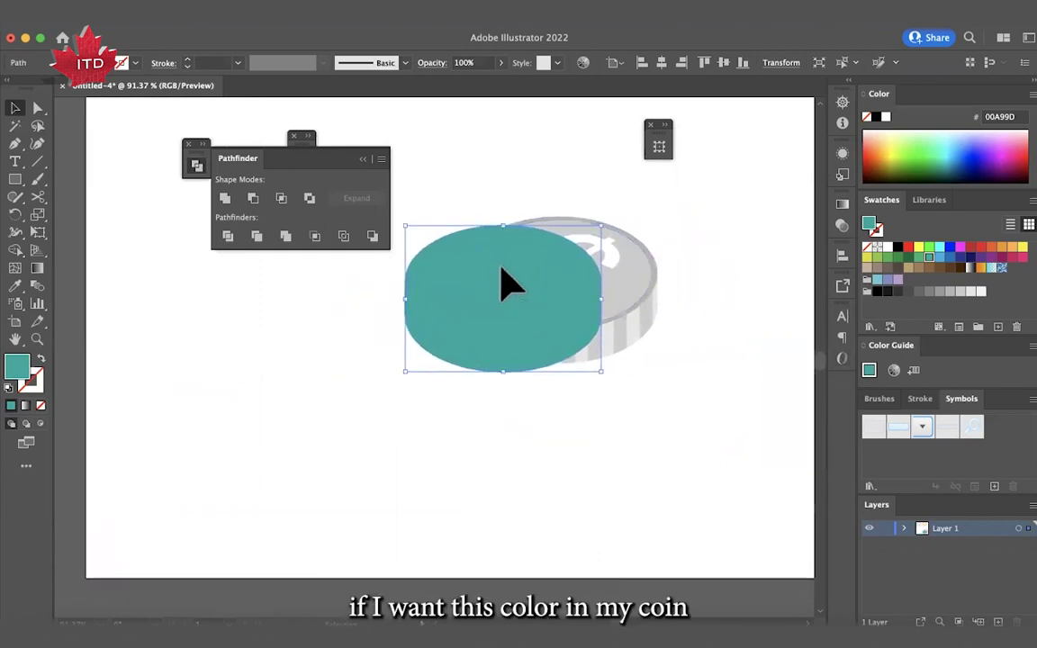
left_click_drag(501, 268, 559, 275)
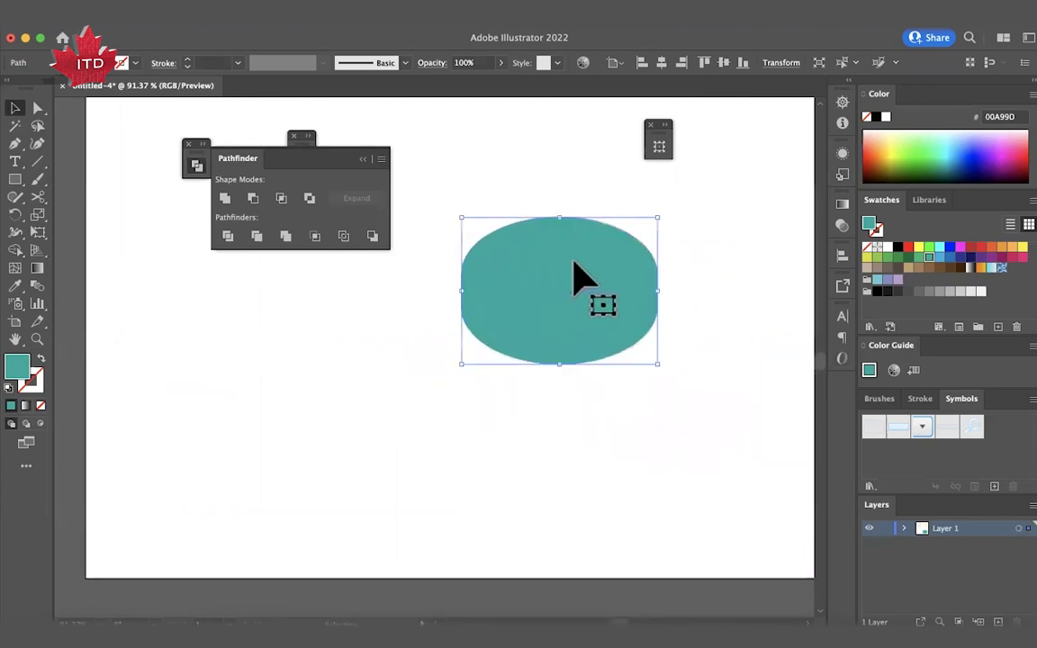
left_click(672, 243)
left_click(639, 269)
left_click_drag(637, 257, 352, 369)
Step: Group all parts of the grey coin and place the teal shape on top of it
left_click_drag(455, 204, 672, 379)
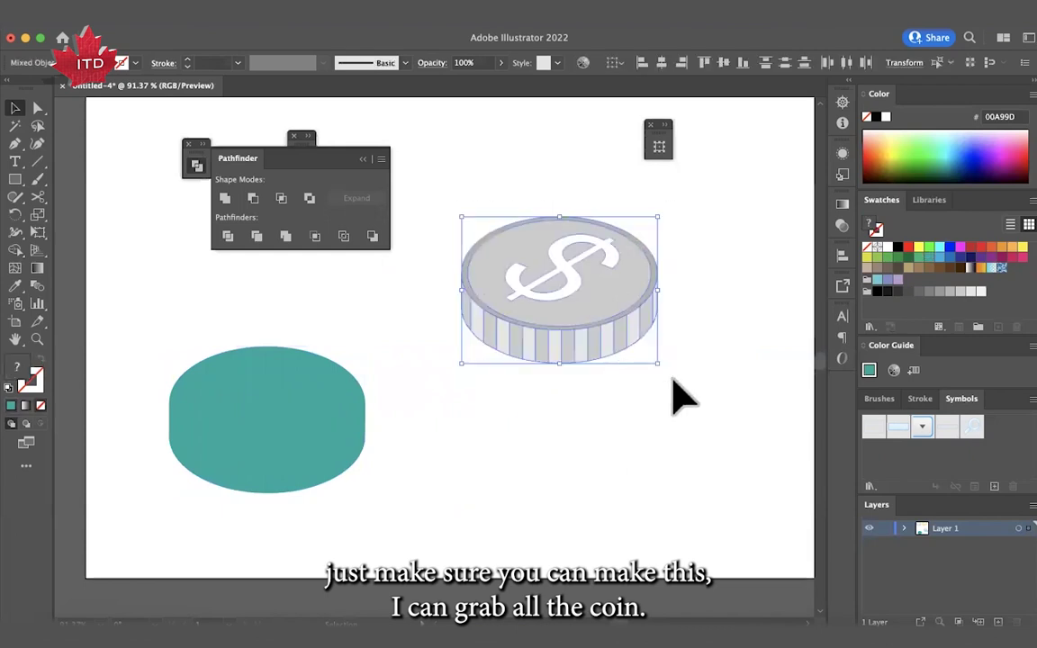
key("super+g")
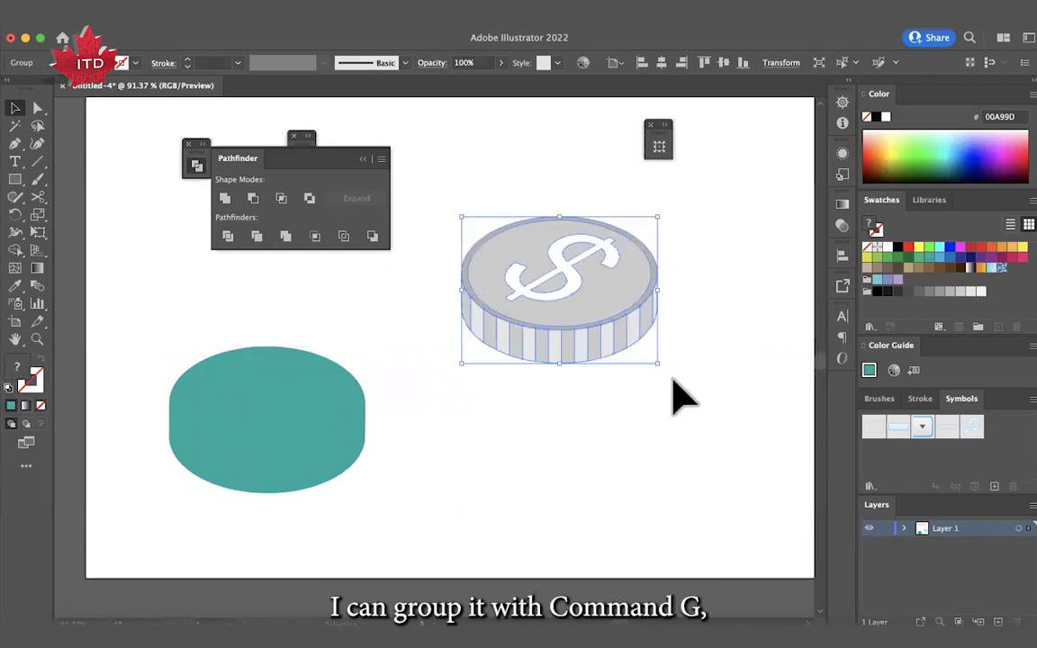
left_click_drag(301, 428, 572, 295)
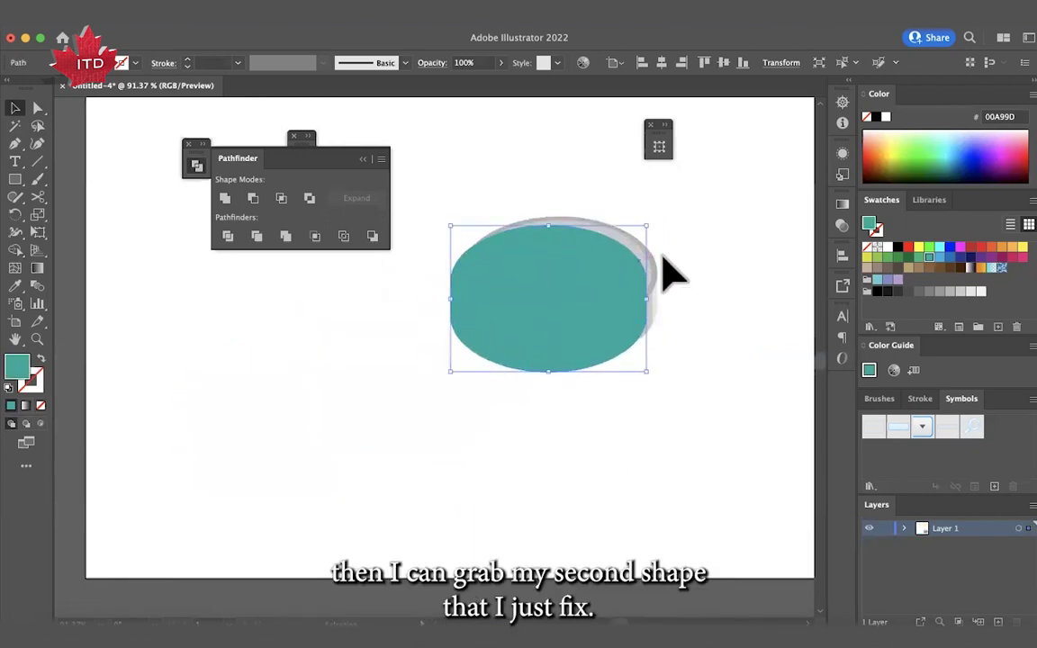
Step: Align the teal shape and the coin group to the selection, centred both vertically and horizontally
key("super+a")
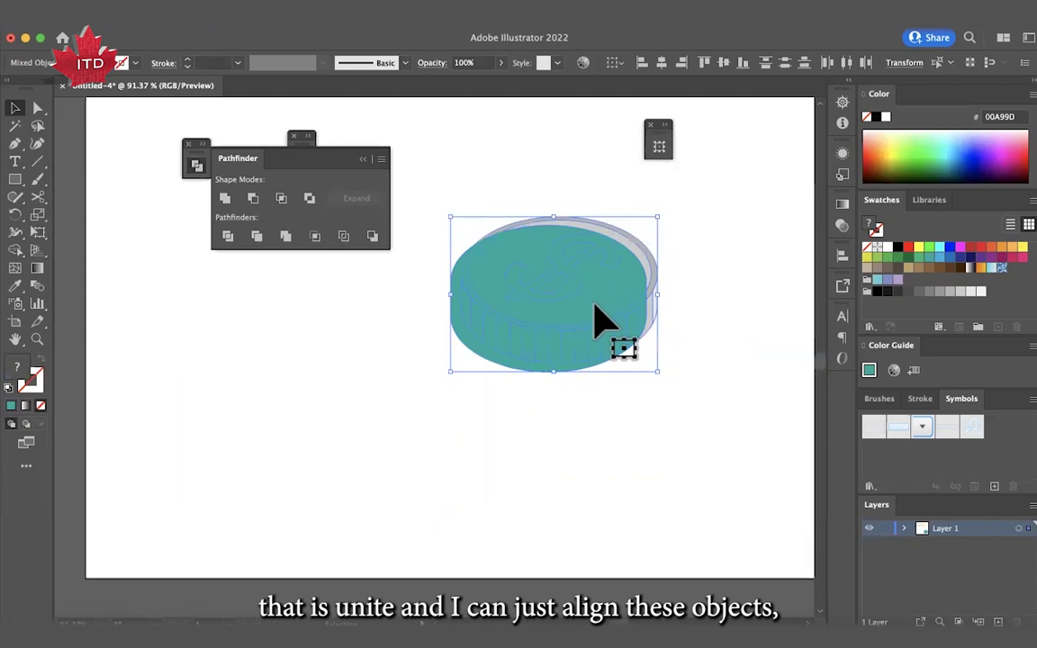
left_click(840, 256)
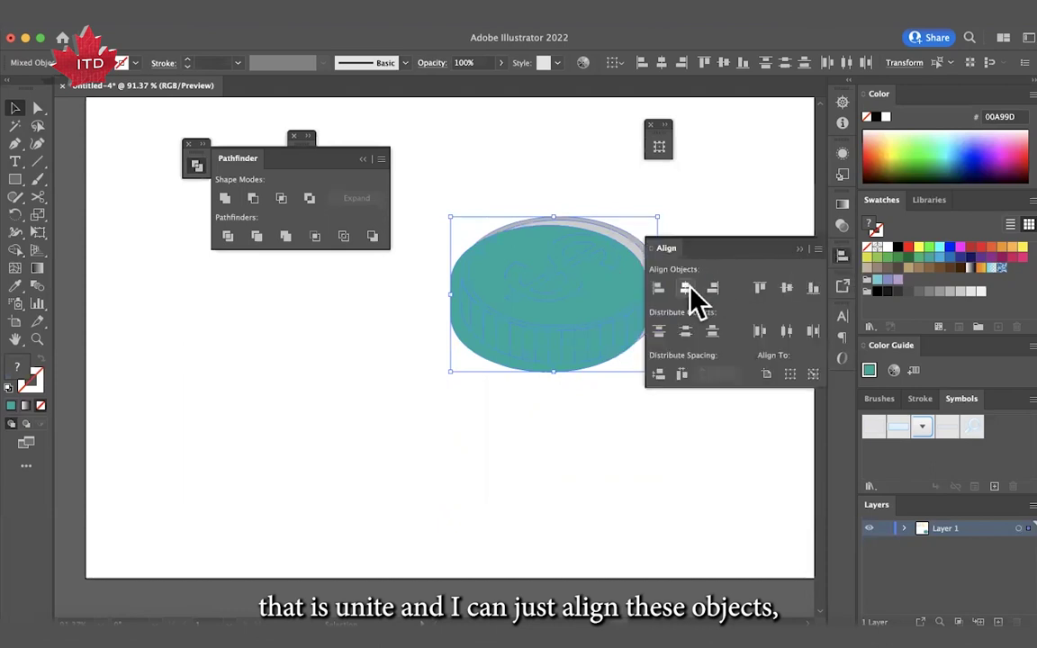
left_click(788, 374)
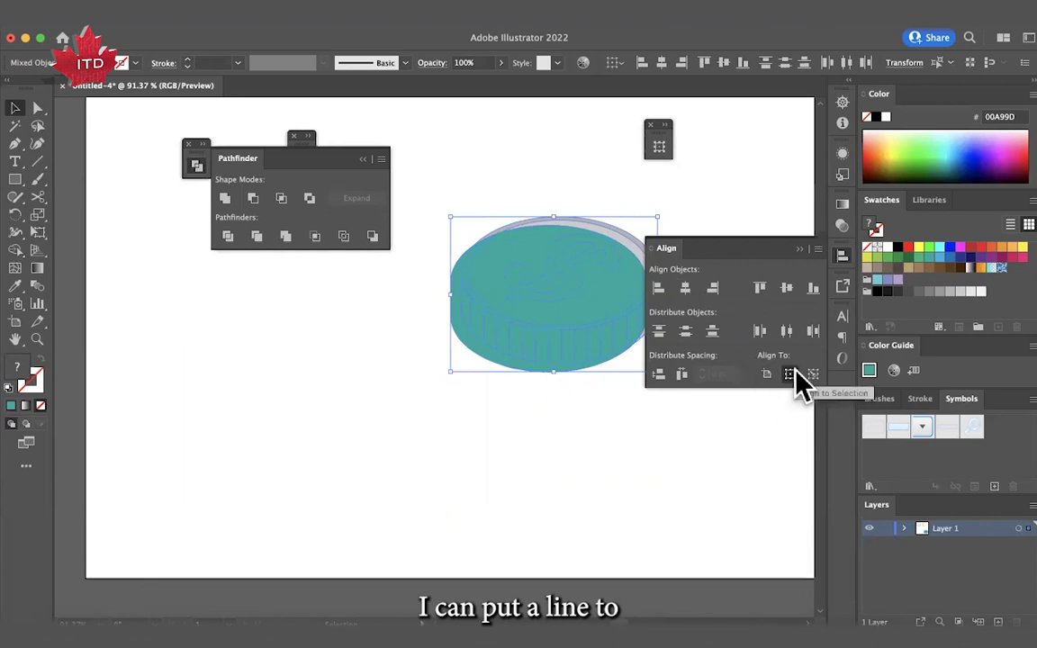
left_click(800, 249)
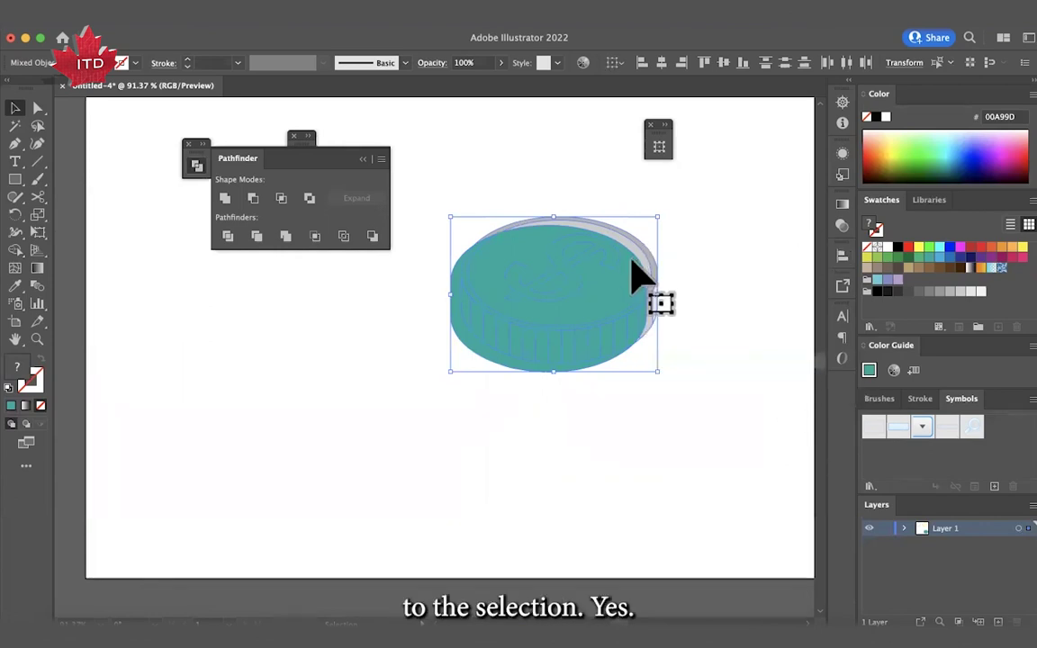
left_click(842, 257)
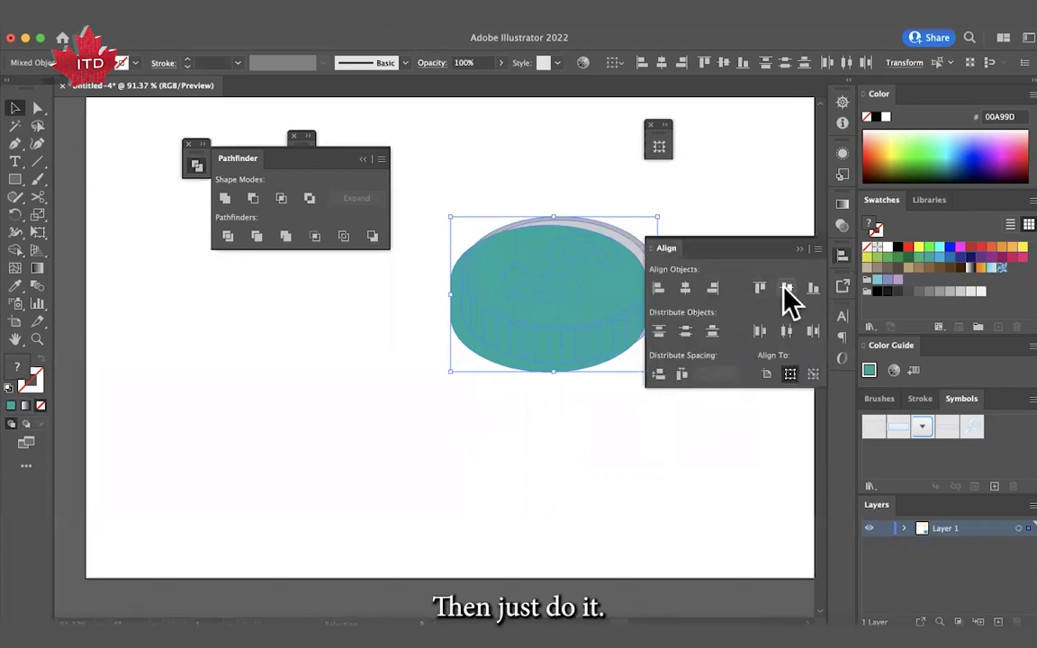
left_click(786, 288)
left_click(685, 288)
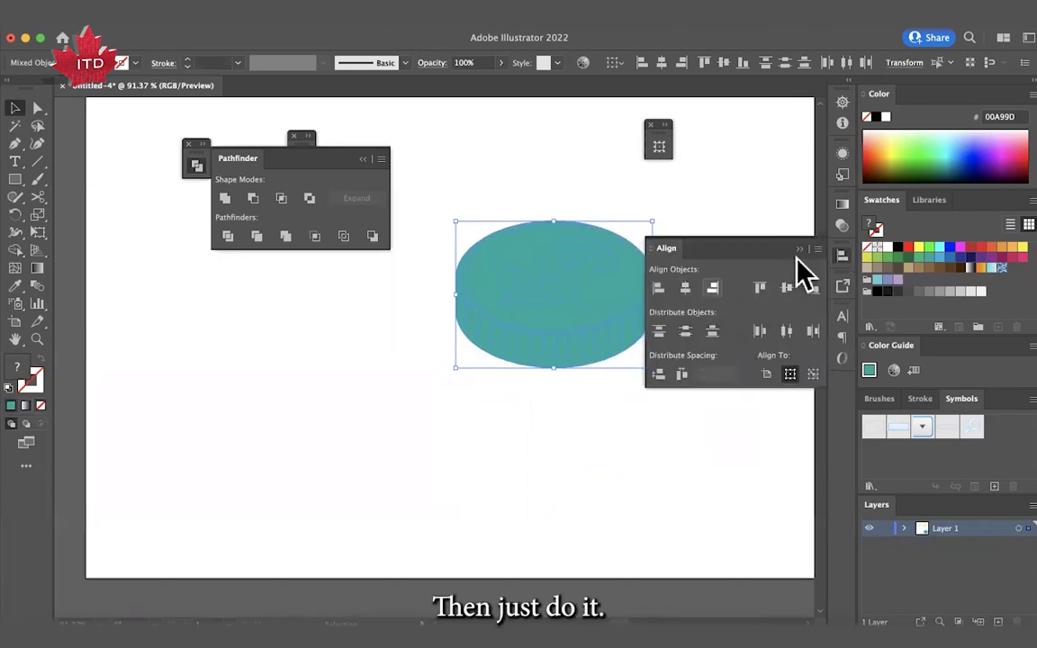
left_click(799, 249)
Step: Set the blend mode of the teal shape's fill to Color at 100% opacity
left_click(671, 333)
left_click(634, 312)
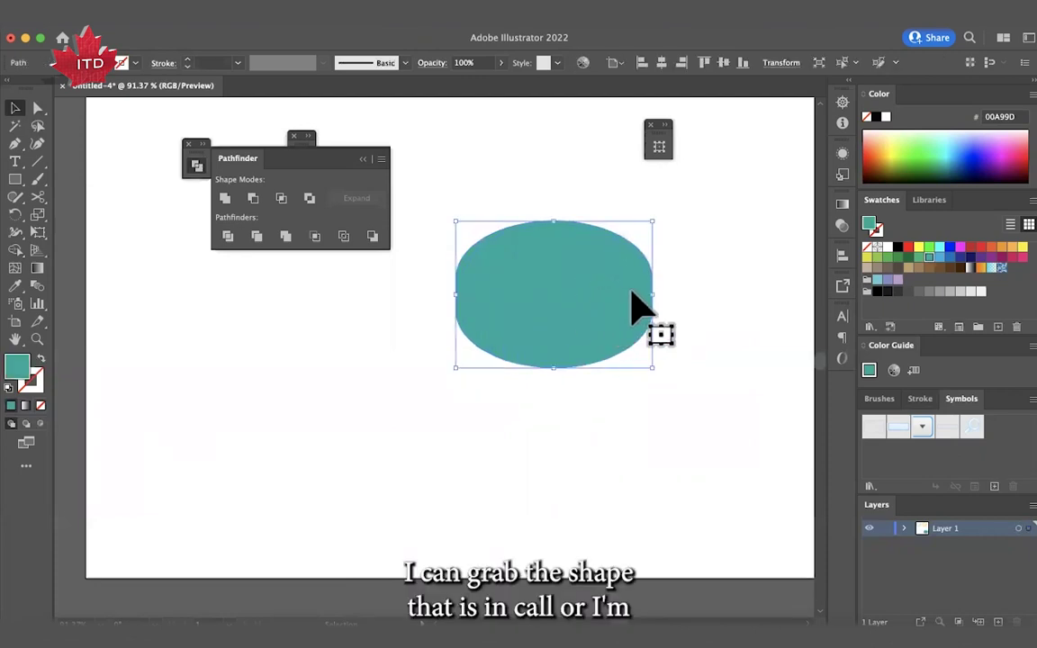
left_click(844, 153)
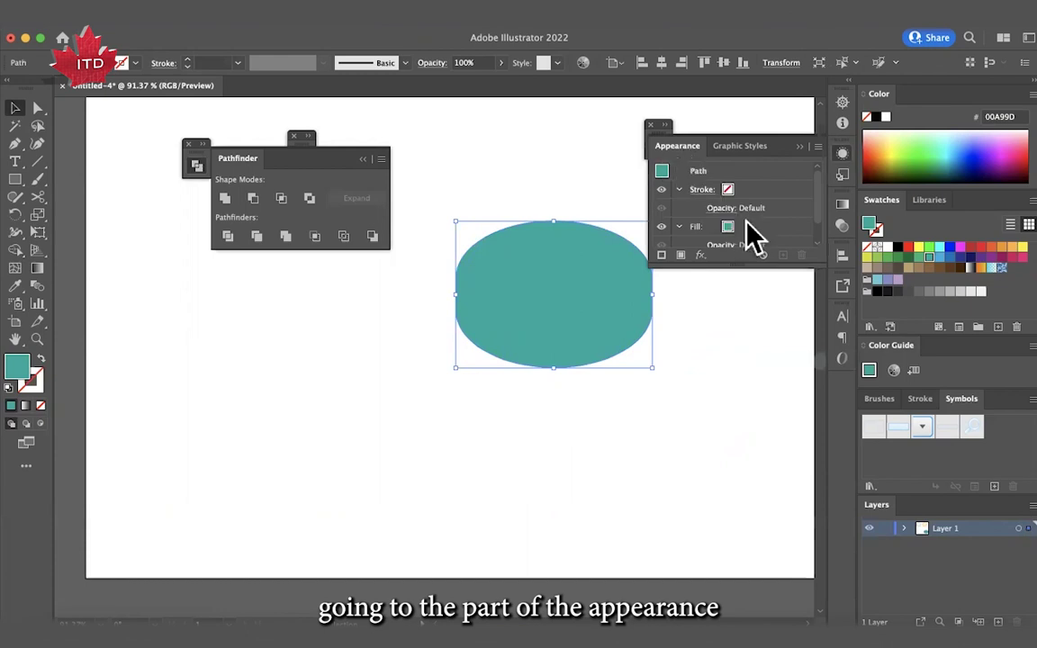
scroll(755, 236, "down", 1)
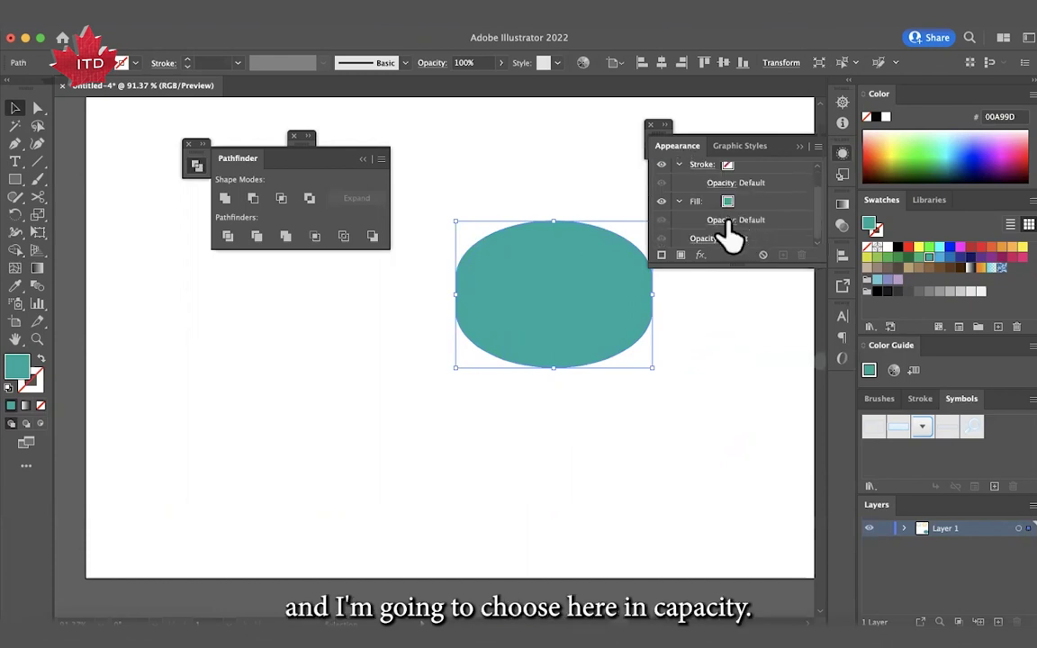
left_click(720, 221)
left_click(586, 252)
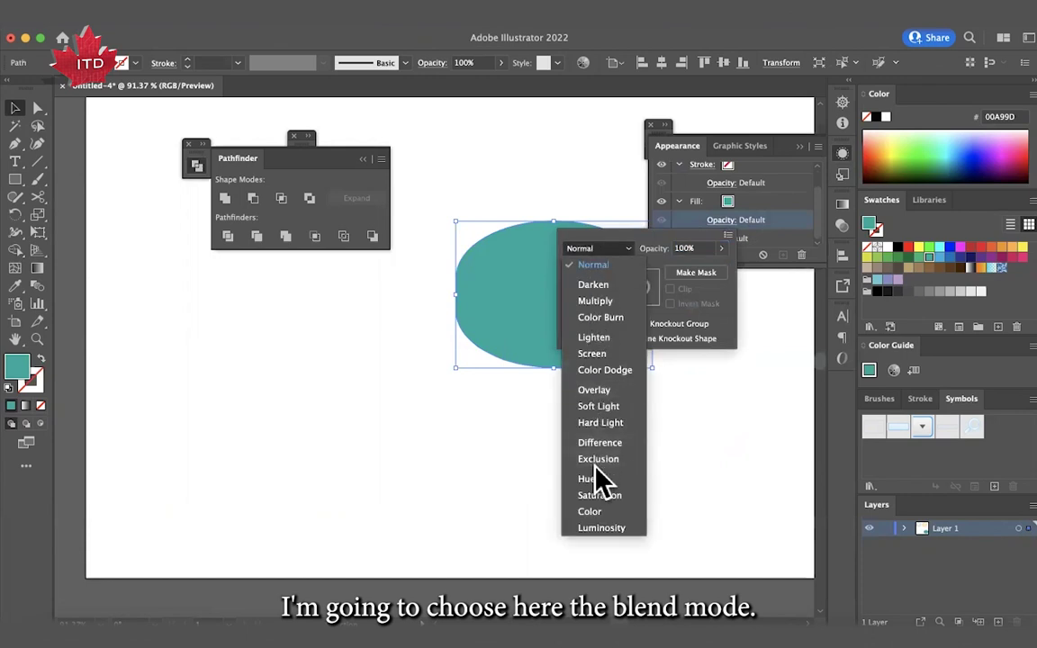
left_click(589, 511)
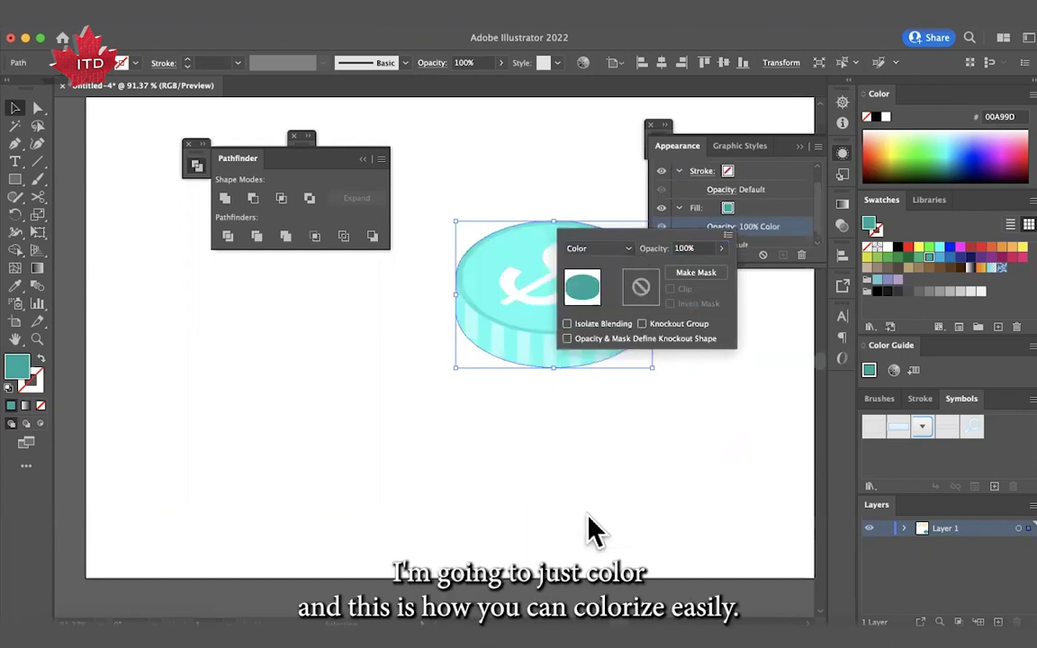
left_click(703, 249)
left_click(749, 232)
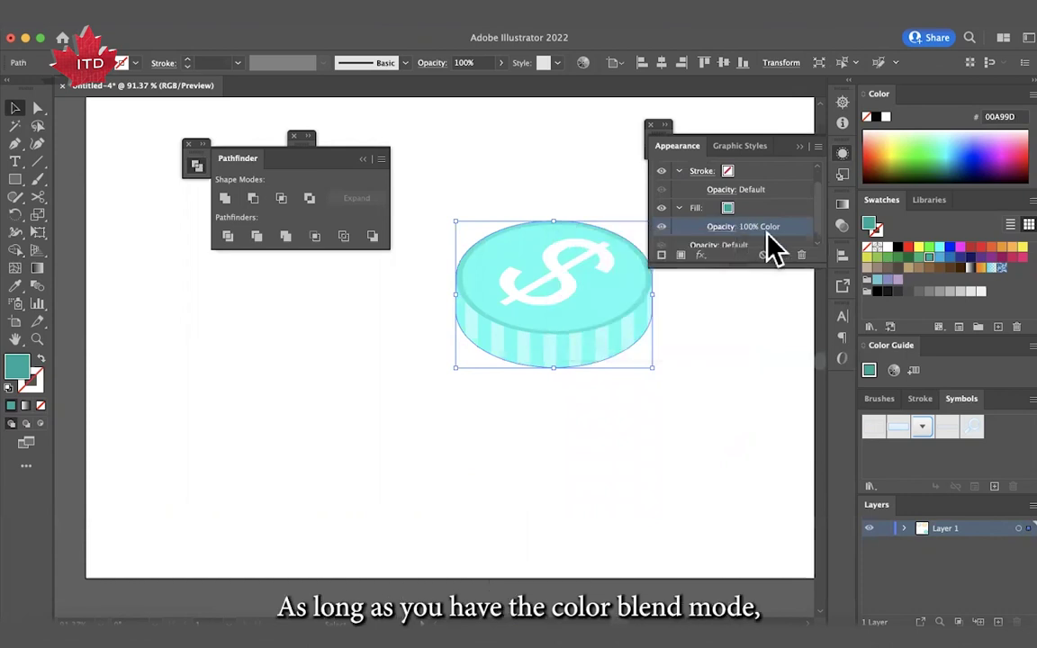
Step: Try several overlay fill swatches on the coin, including pink D4145A, red C1272D and lavender BA98C9
left_click(1007, 259)
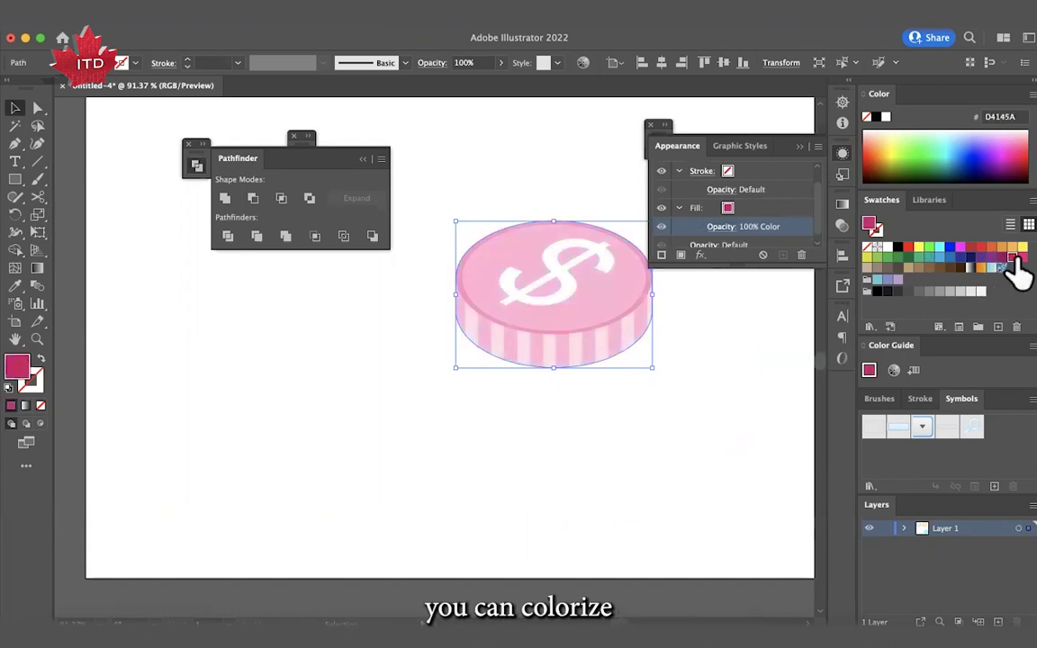
left_click(991, 247)
left_click(970, 246)
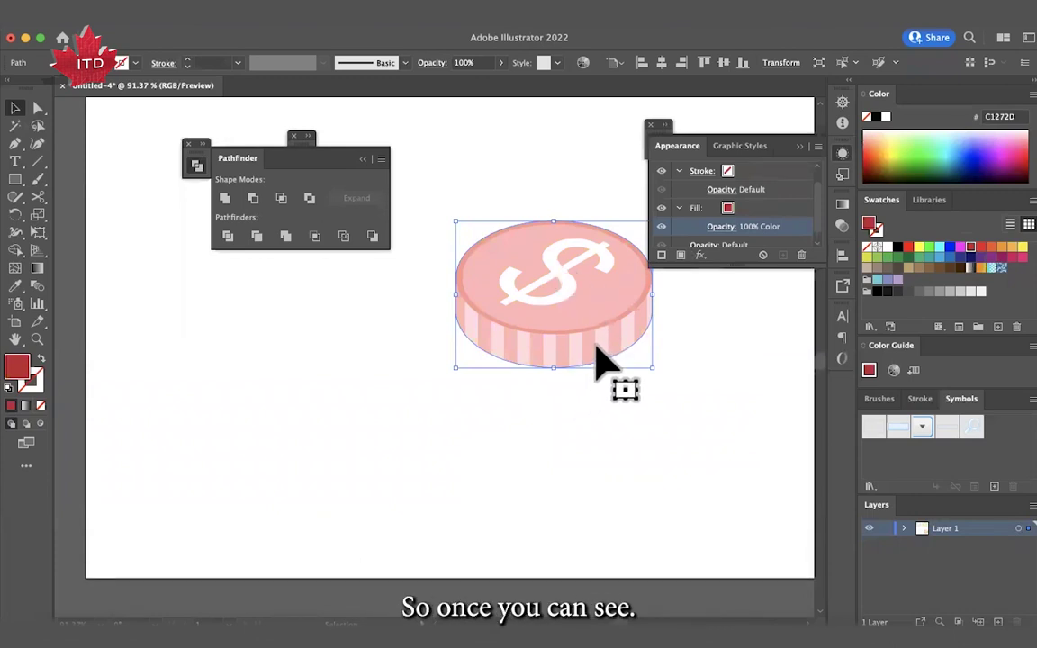
left_click(880, 280)
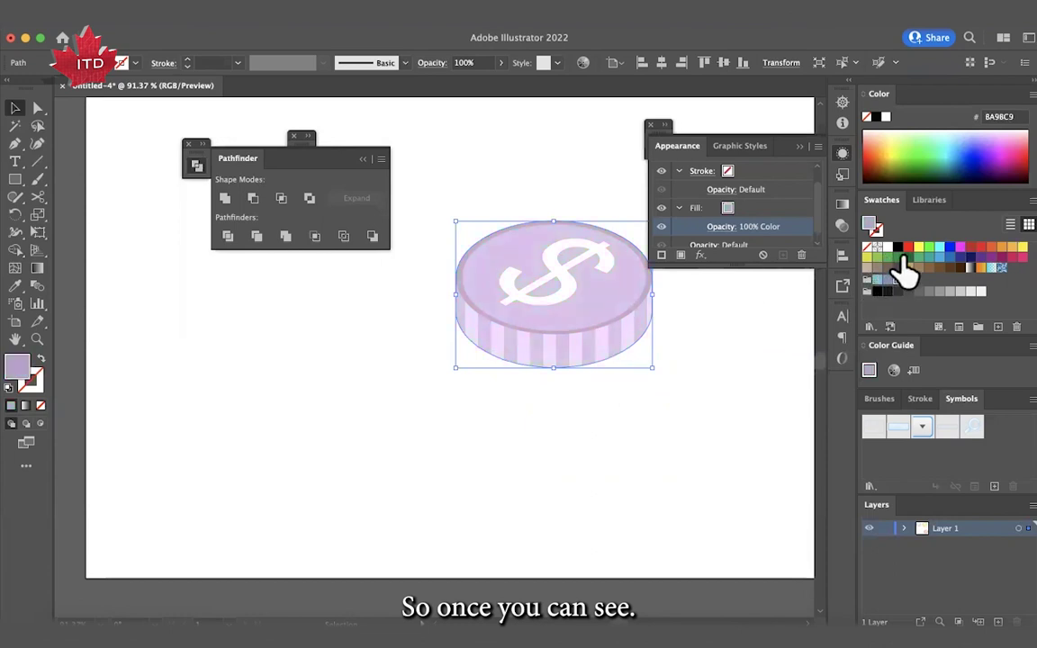
Step: Fill the overlay shape with dark green 006837, deselect it, and collapse the Pathfinder controls
left_click(908, 260)
left_click(705, 363)
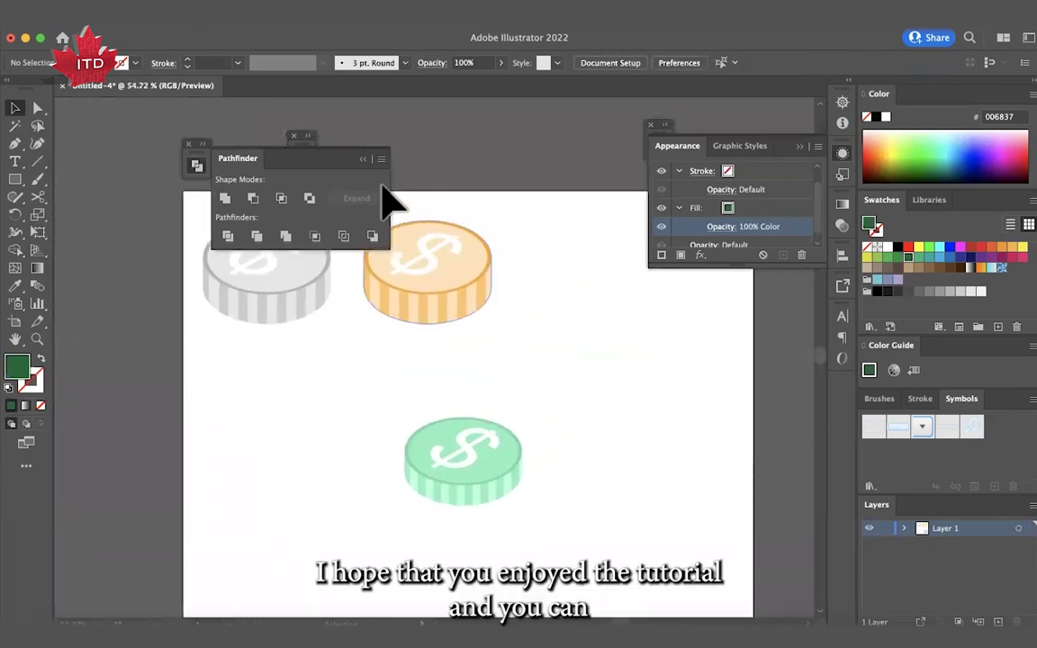
left_click(360, 160)
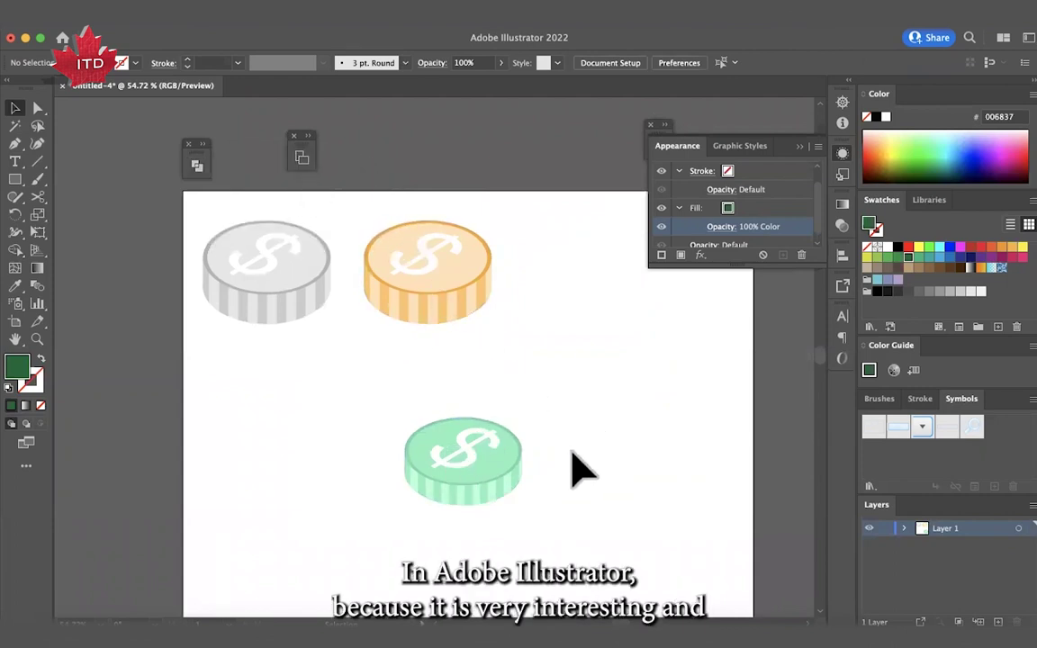
scroll(576, 468, "down", 1)
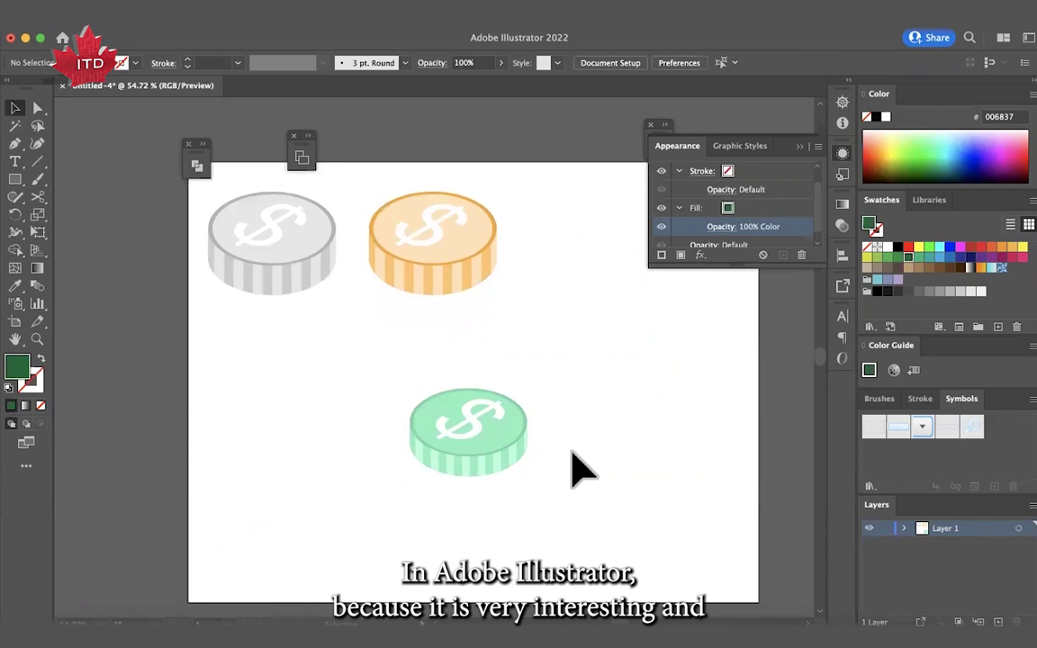